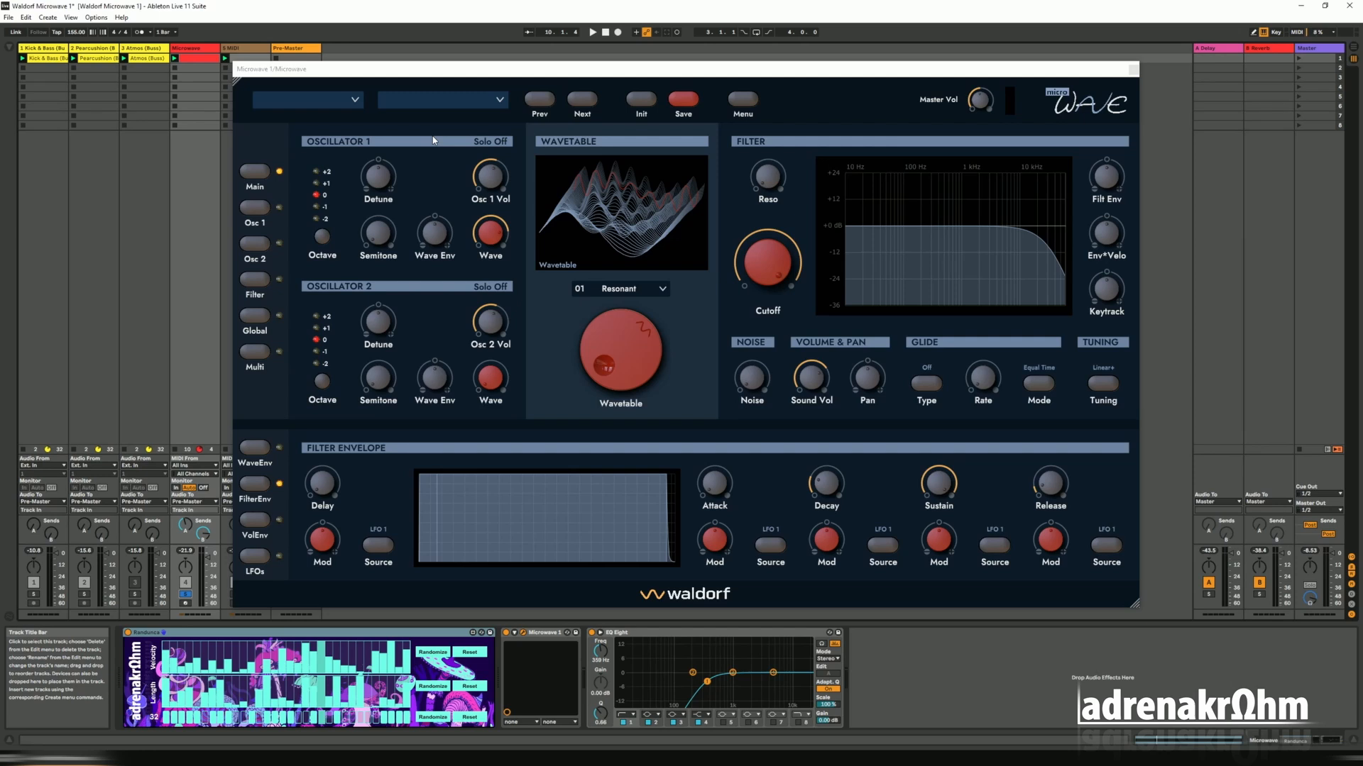
Browse the wavetable list, try another wavetable and return to 01 Resonant.
mouse_move(783, 276)
left_click(653, 289)
scroll(647, 390, "down", 10)
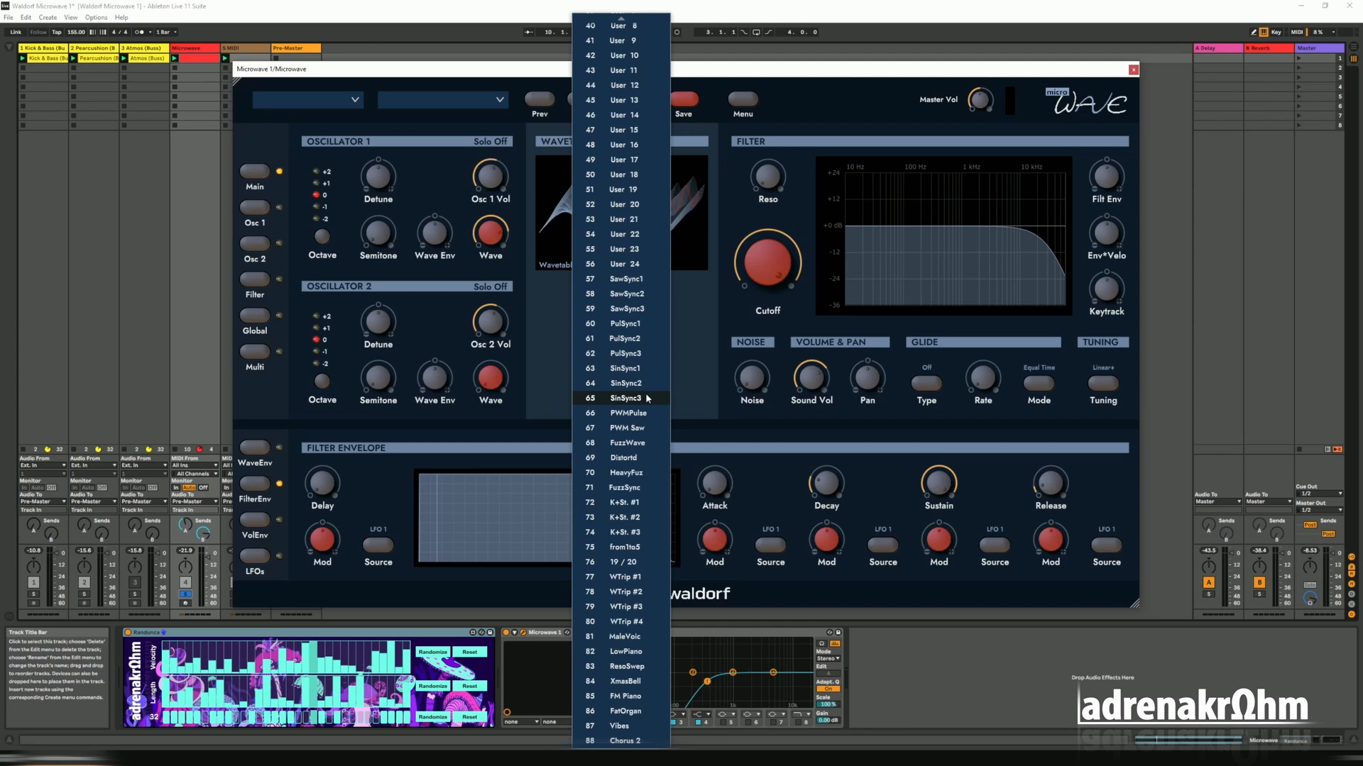
scroll(645, 395, "up", 5)
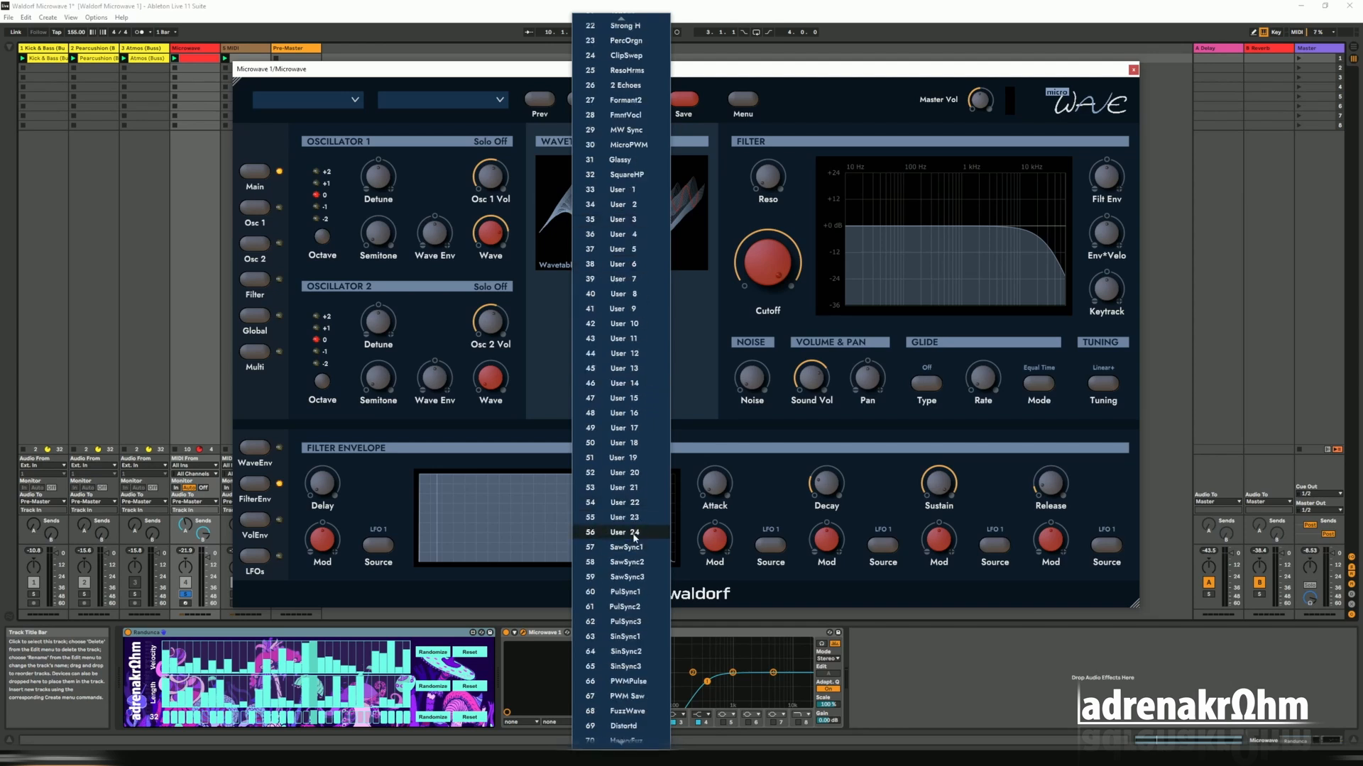
left_click(627, 413)
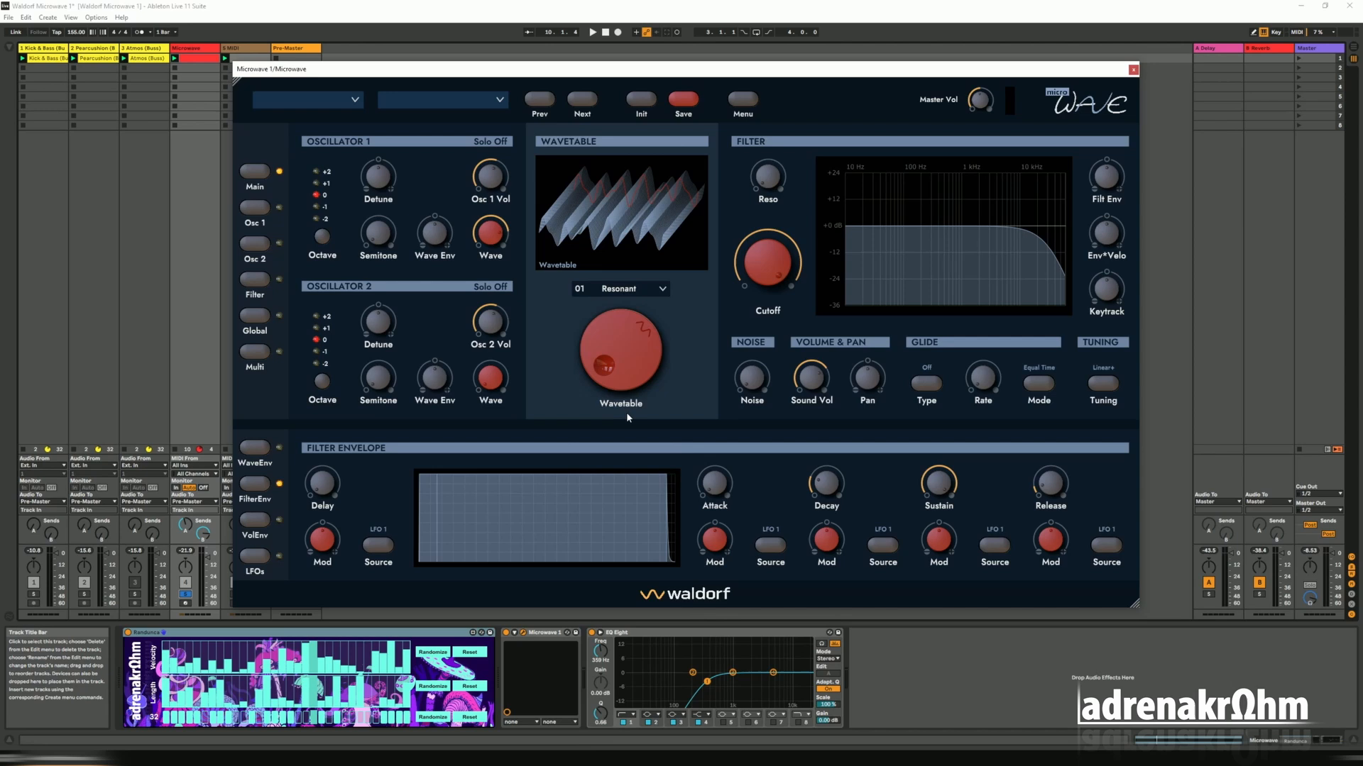
left_click(636, 290)
left_click(697, 325)
left_click_drag(632, 353, 623, 342)
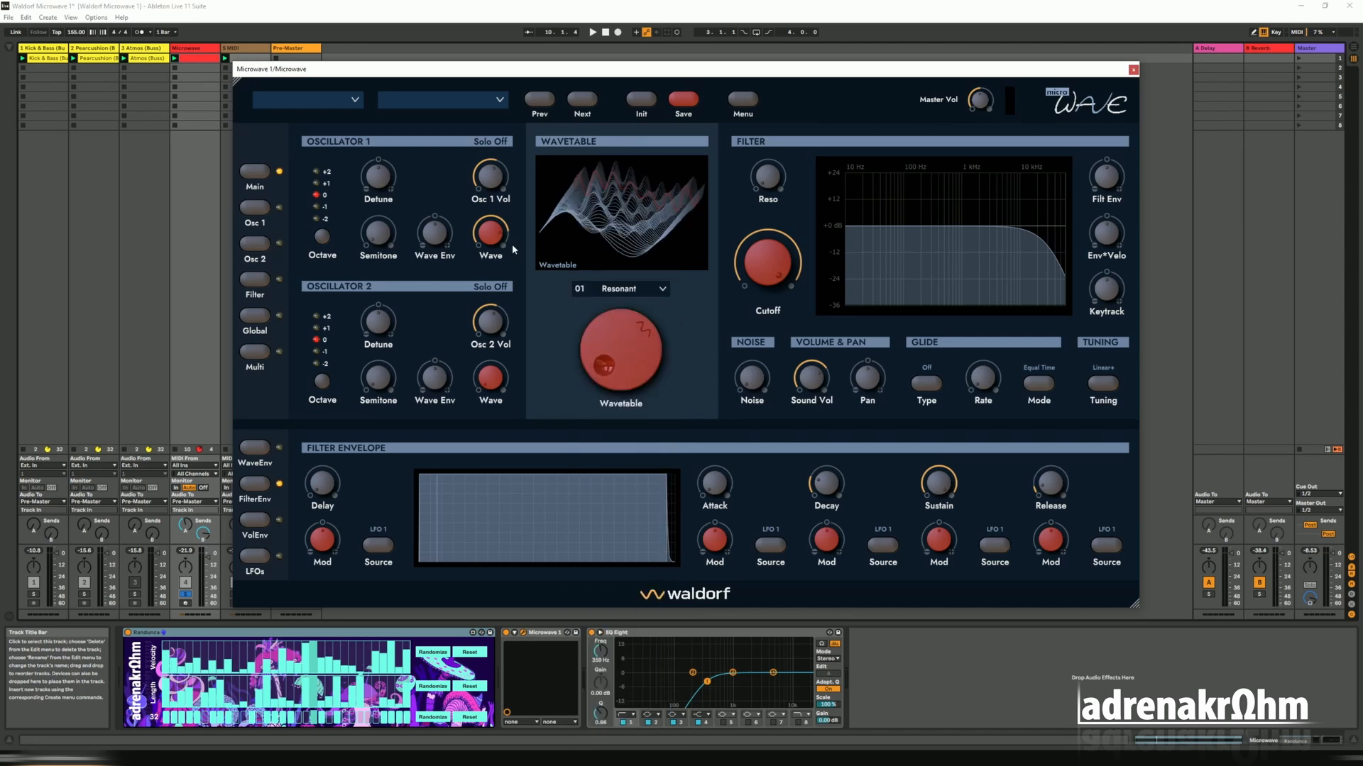
Lower oscillator 1's wave position, and darken the filter with a lower cutoff and a higher resonance.
left_click_drag(494, 248, 492, 200)
mouse_move(497, 239)
left_mouse_down()
mouse_move(501, 198)
mouse_move(498, 232)
left_mouse_up()
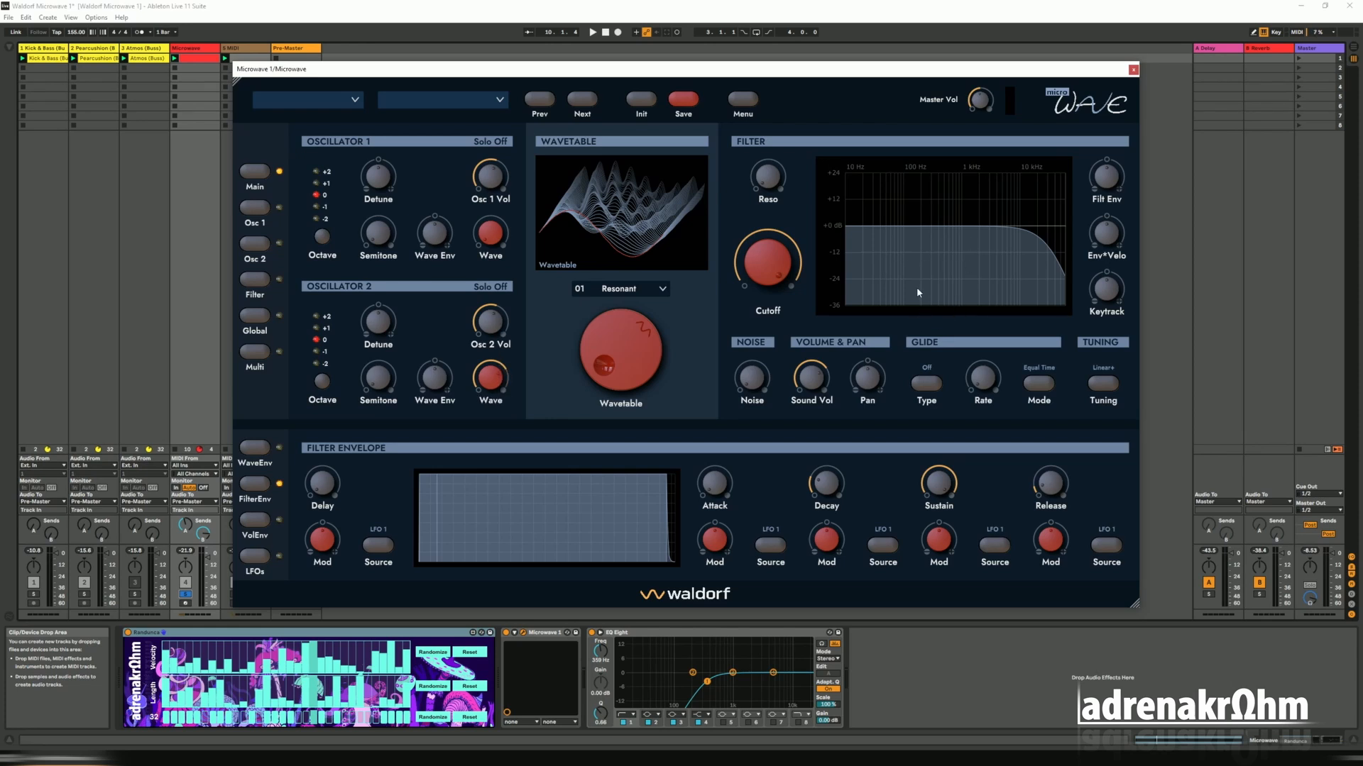
mouse_move(770, 265)
left_mouse_down()
mouse_move(774, 309)
mouse_move(772, 286)
left_mouse_up()
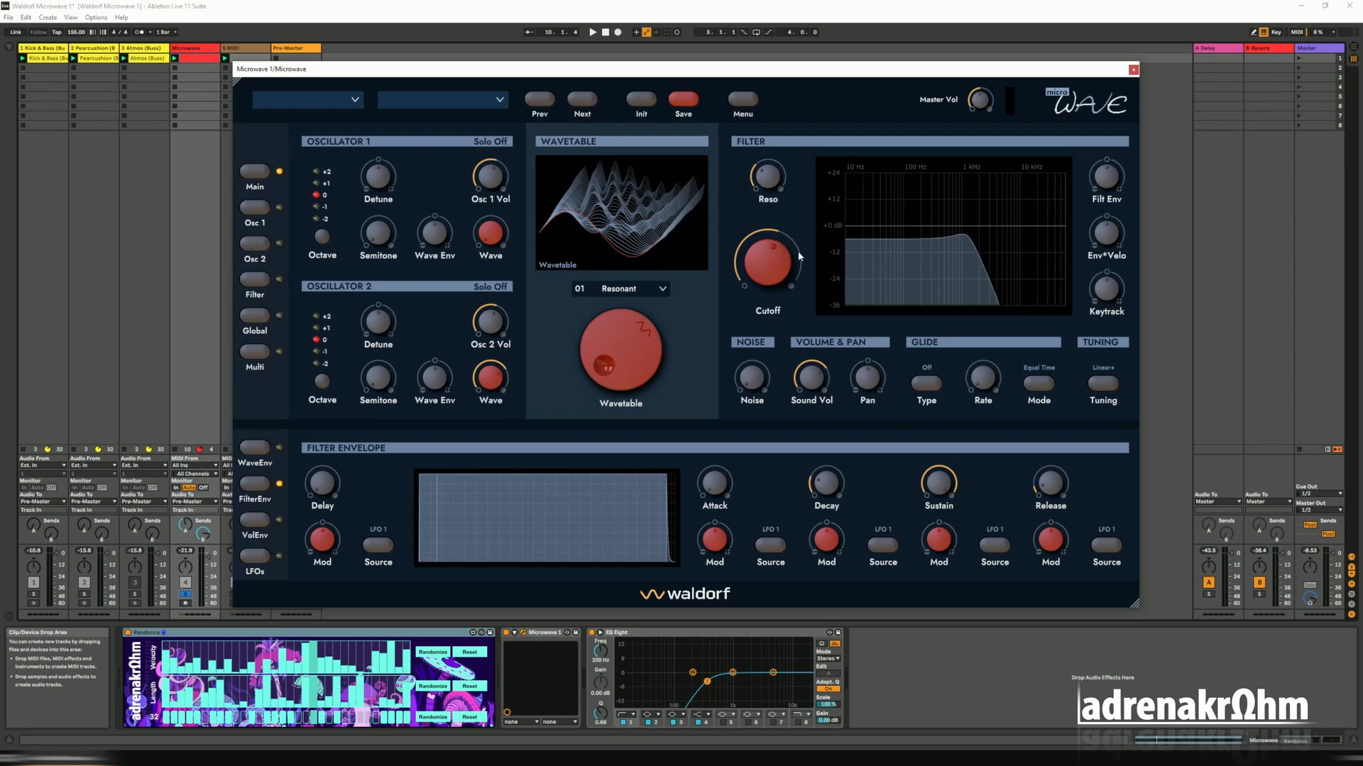
mouse_move(782, 276)
Inspect oscillator 1's waveform at position 14 and the Resonant control table entries at positions 8, 32 and 48.
left_click(256, 216)
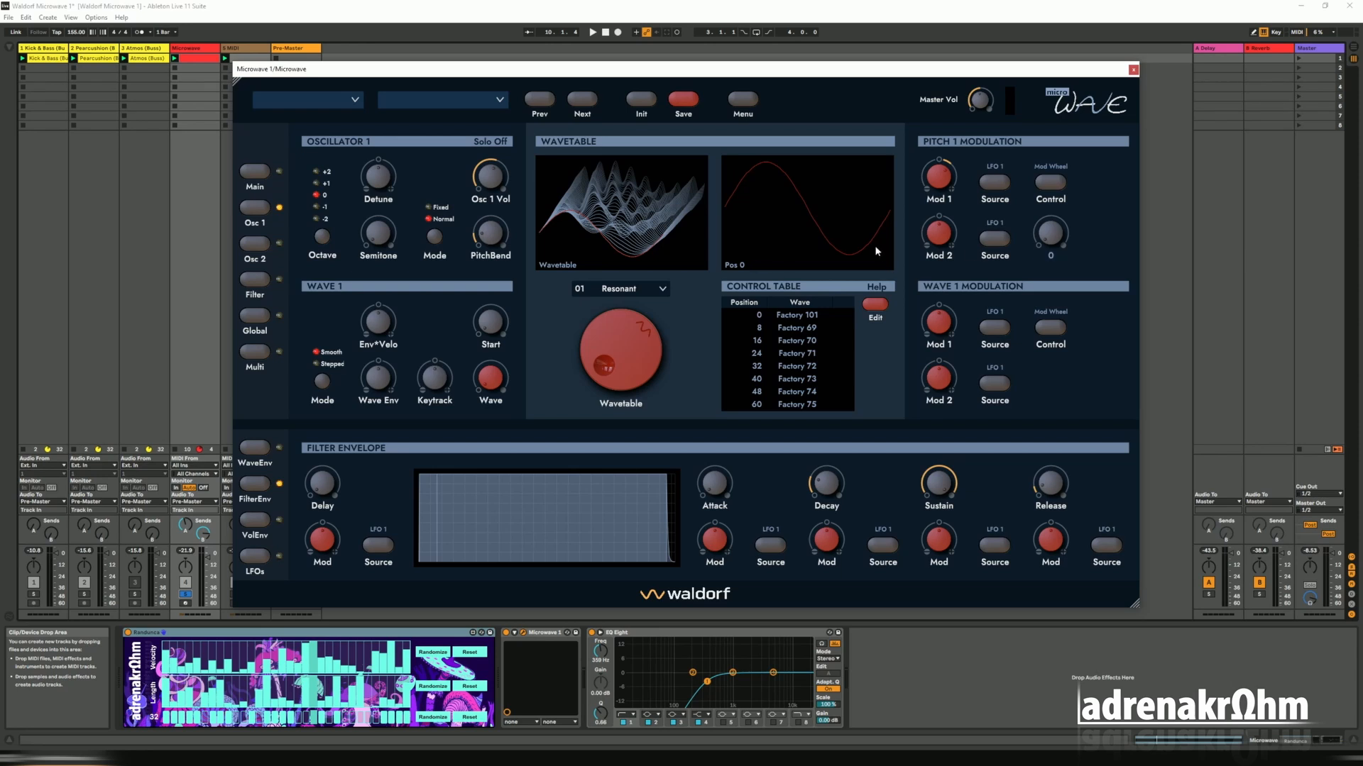
left_click_drag(829, 249, 825, 197)
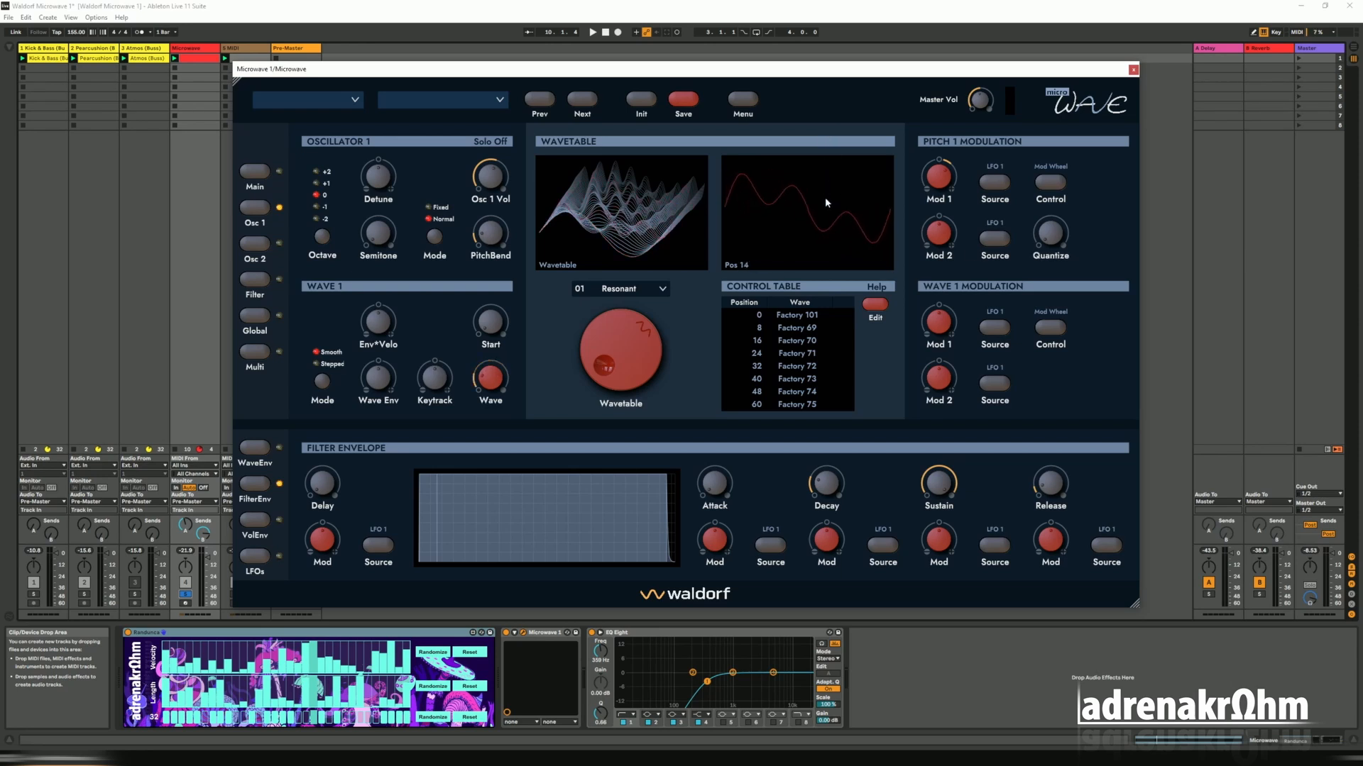
left_click(813, 332)
left_click(810, 367)
left_click(816, 395)
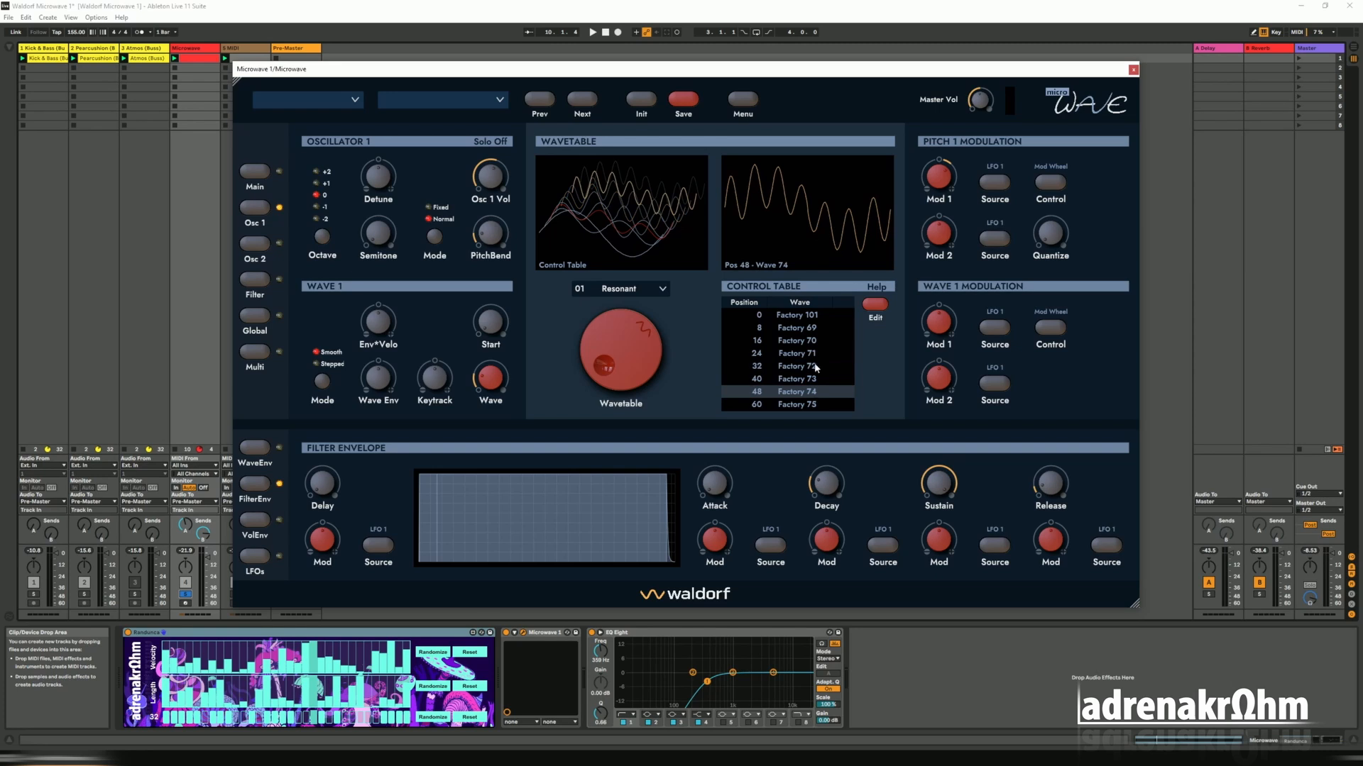
Review the synth's Filter, Global and Multi pages.
left_click(255, 280)
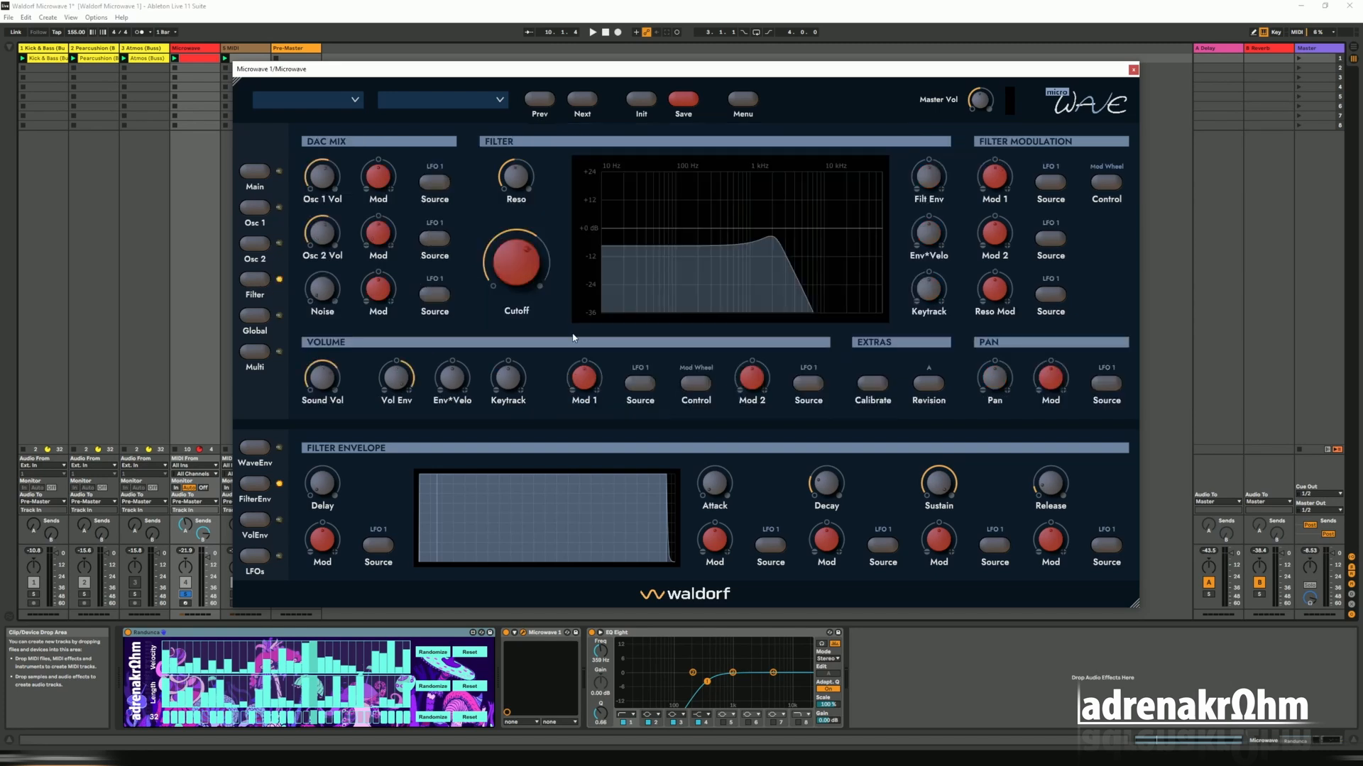
left_click(255, 316)
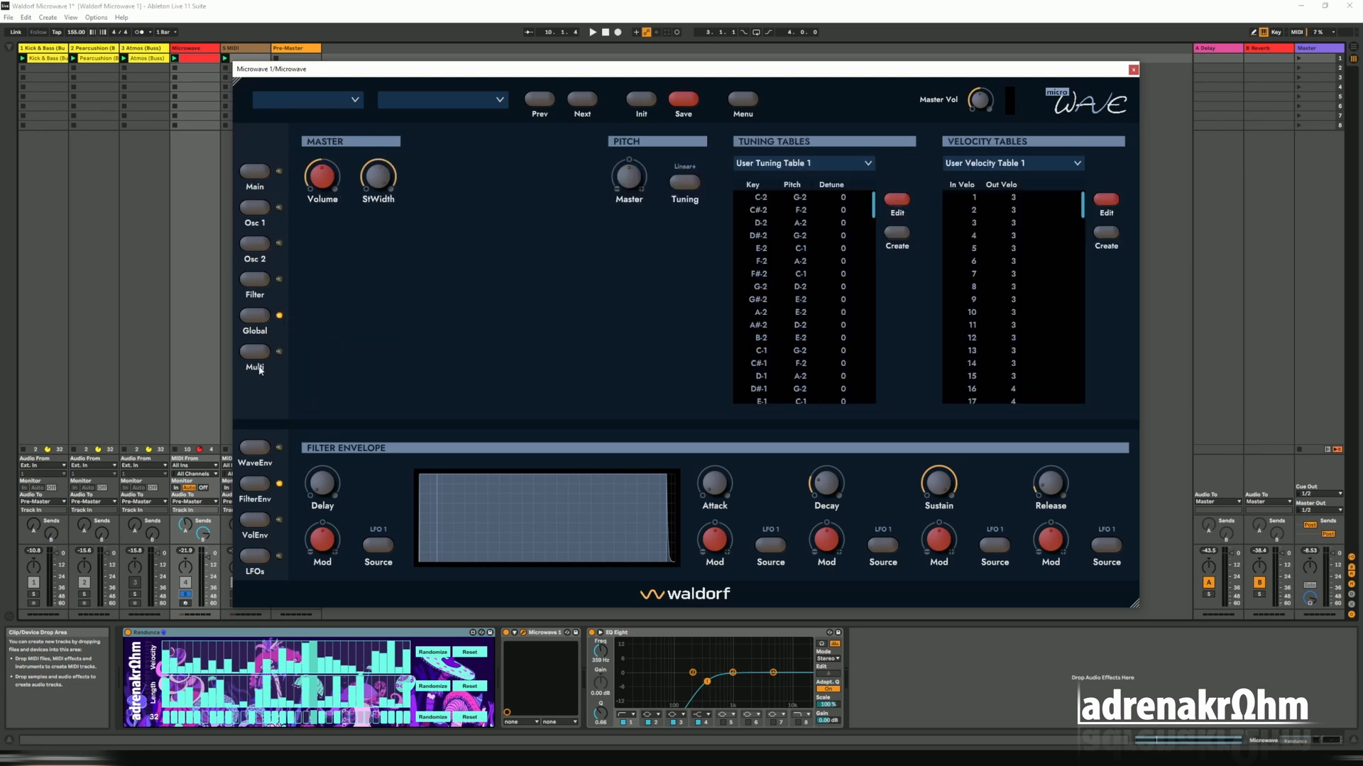
left_click(254, 354)
left_click(256, 318)
Review the wave, filter and volume envelopes and the LFOs, and return to the Main page with the wave envelope shown.
left_click(258, 452)
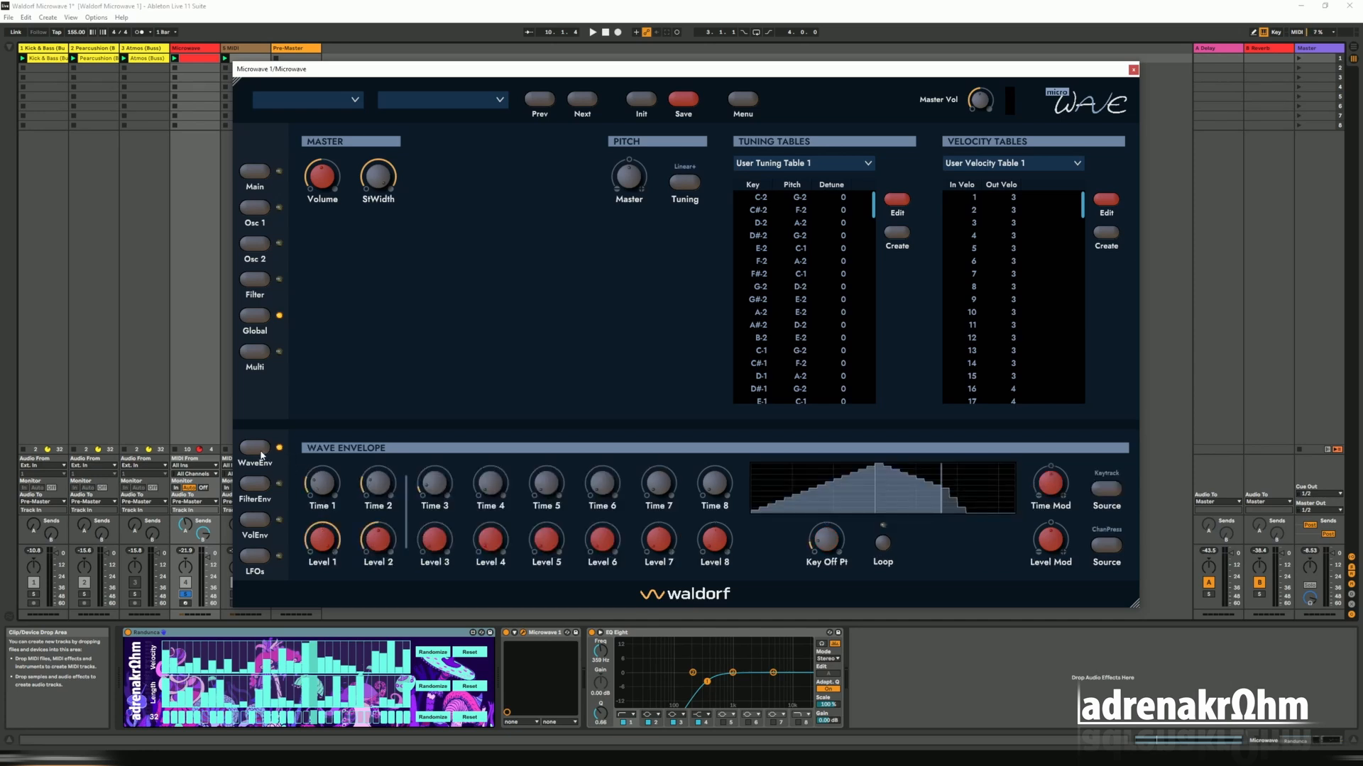
left_click(257, 487)
left_click(263, 524)
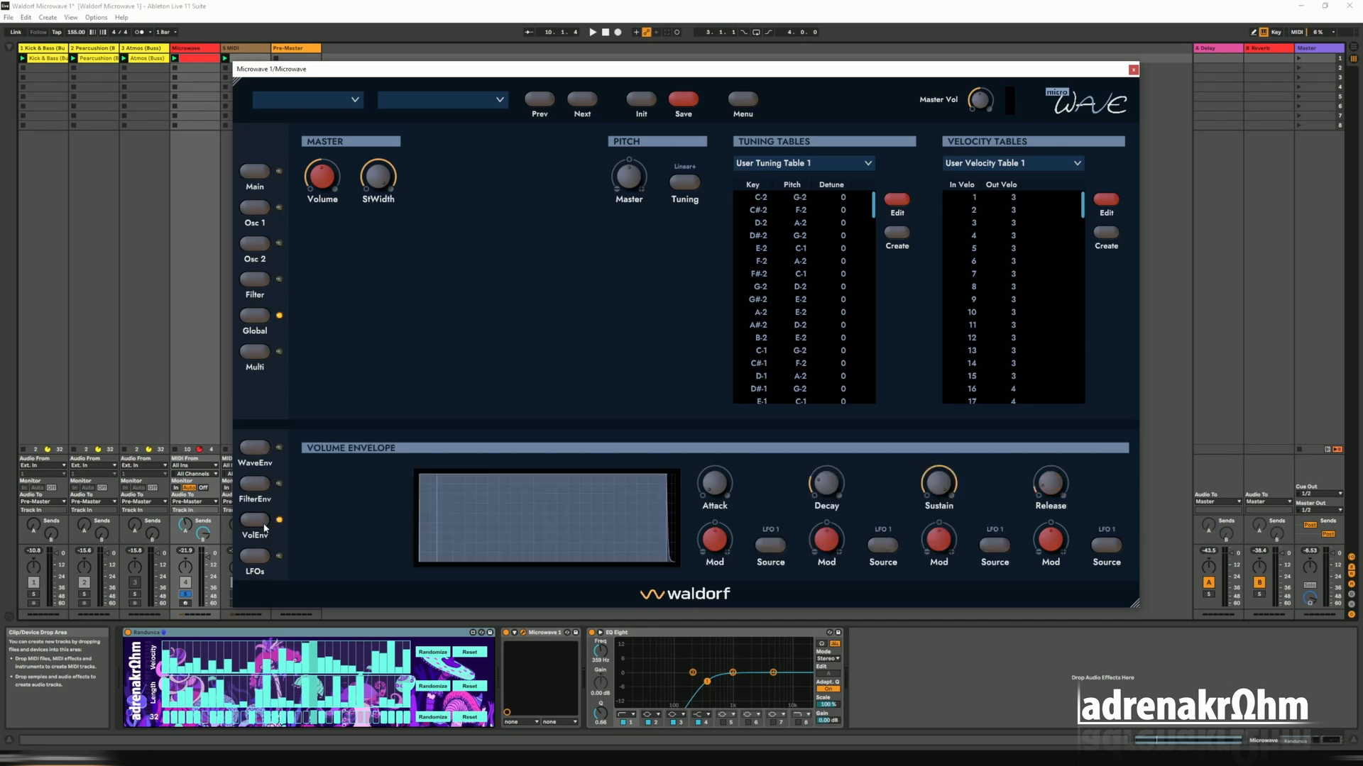
left_click(258, 564)
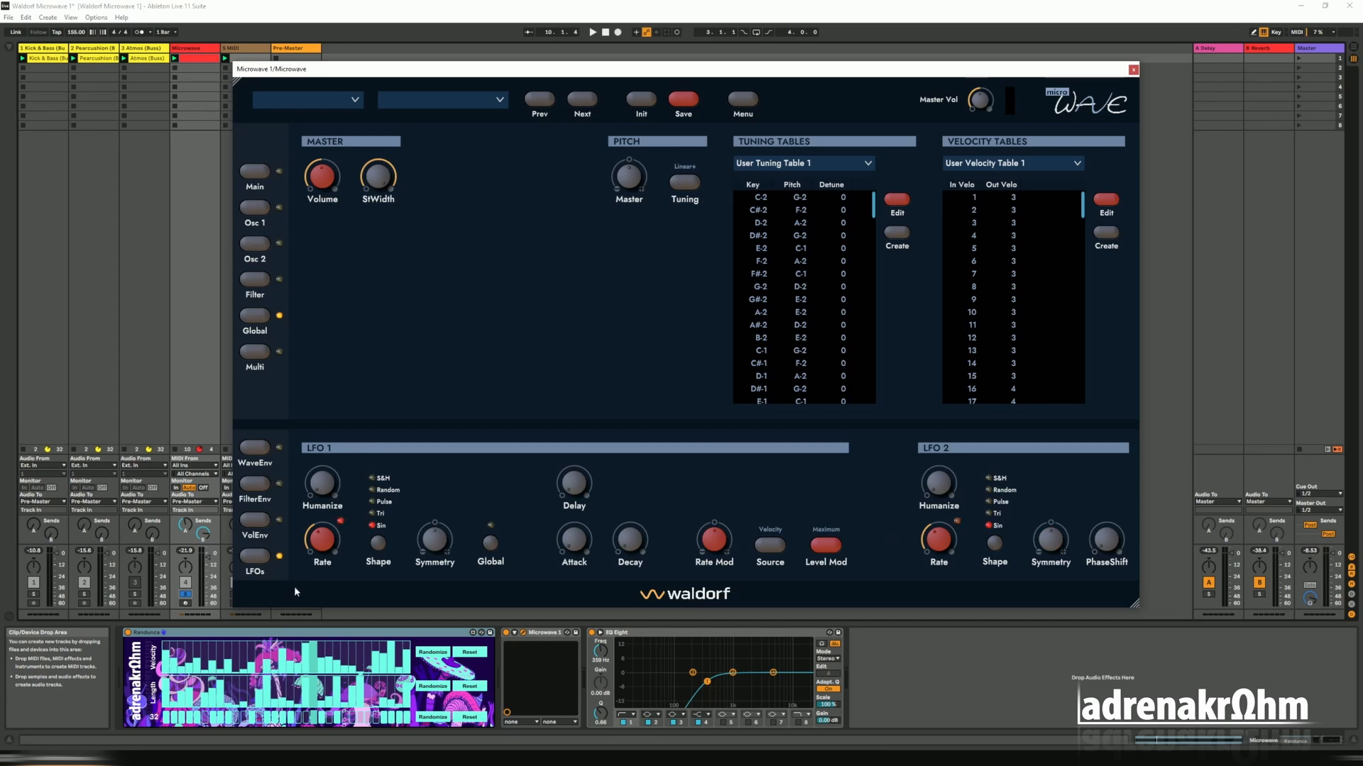
left_click(255, 448)
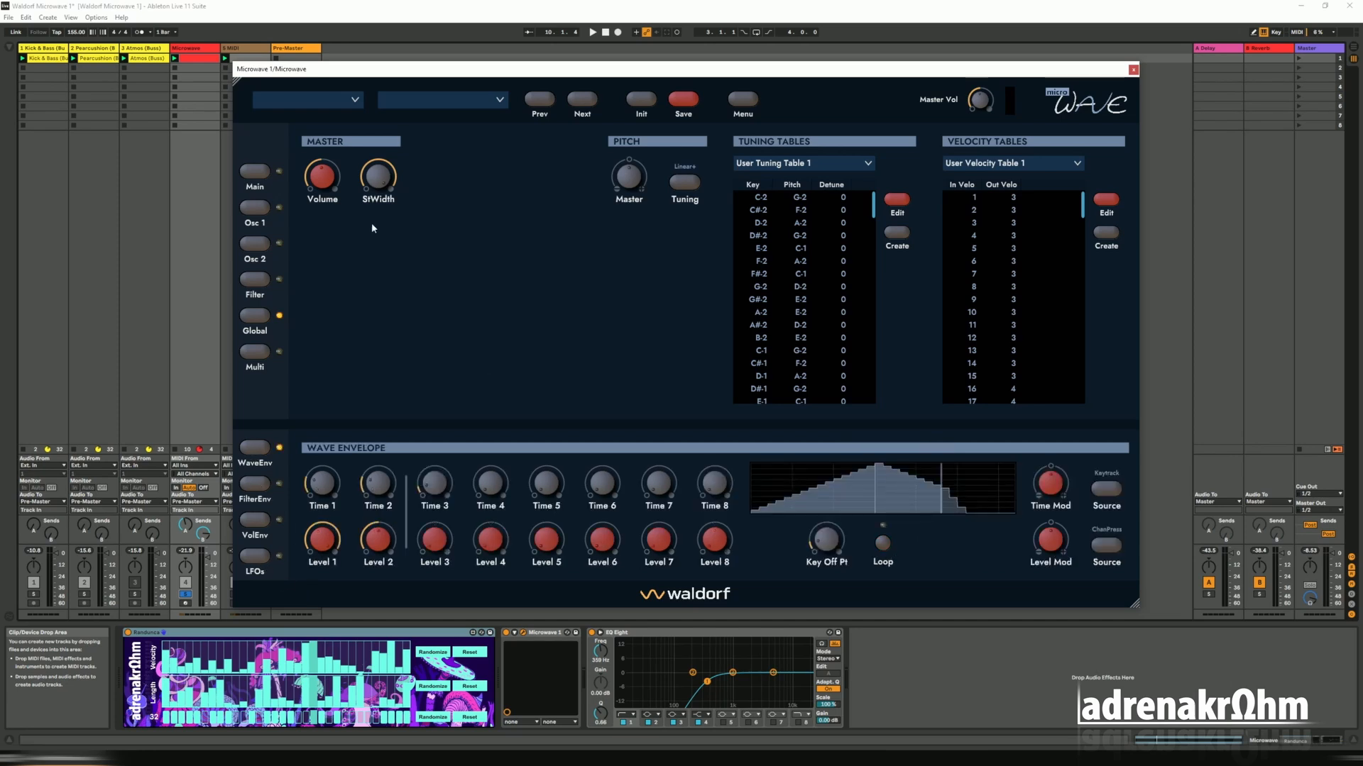
left_click(265, 179)
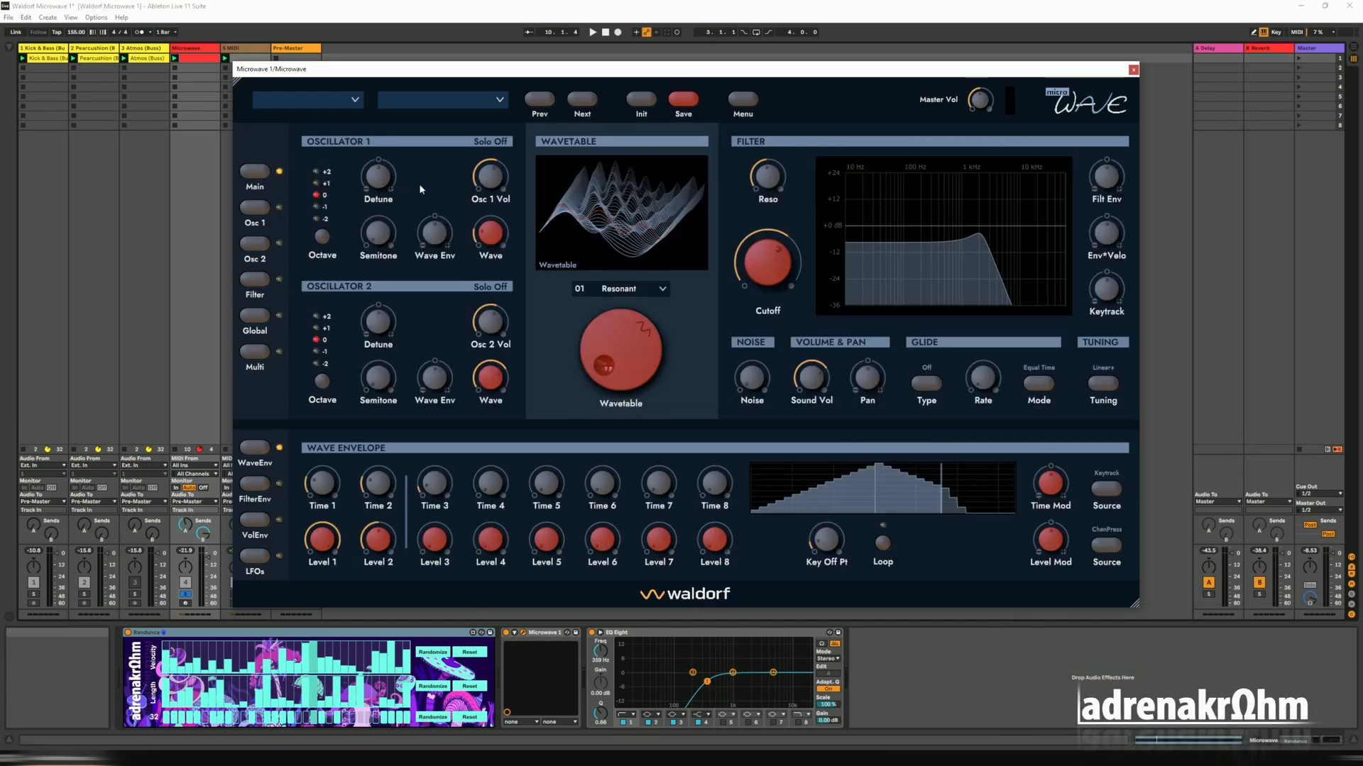
Shift the low-cut band in EQ Eight down to about 115 Hz.
left_click(382, 638)
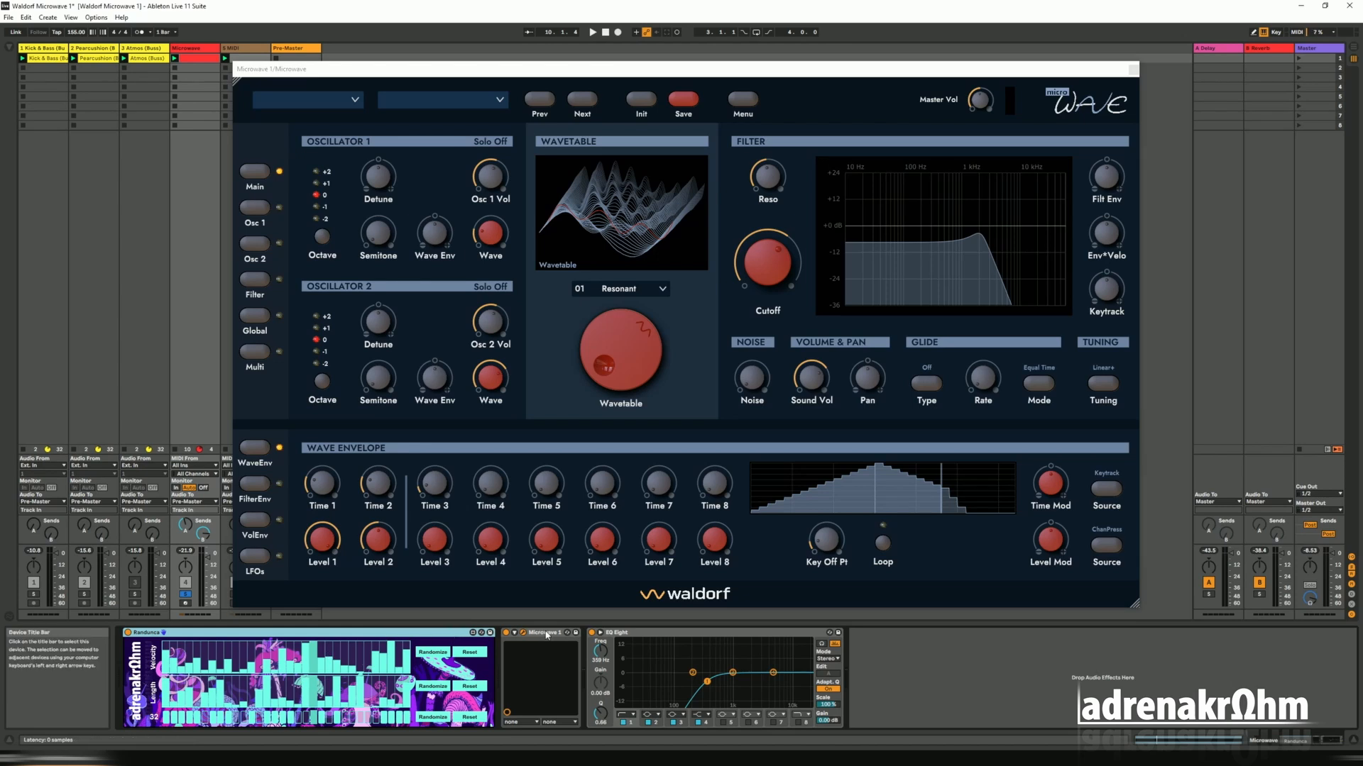
left_click_drag(708, 686, 695, 685)
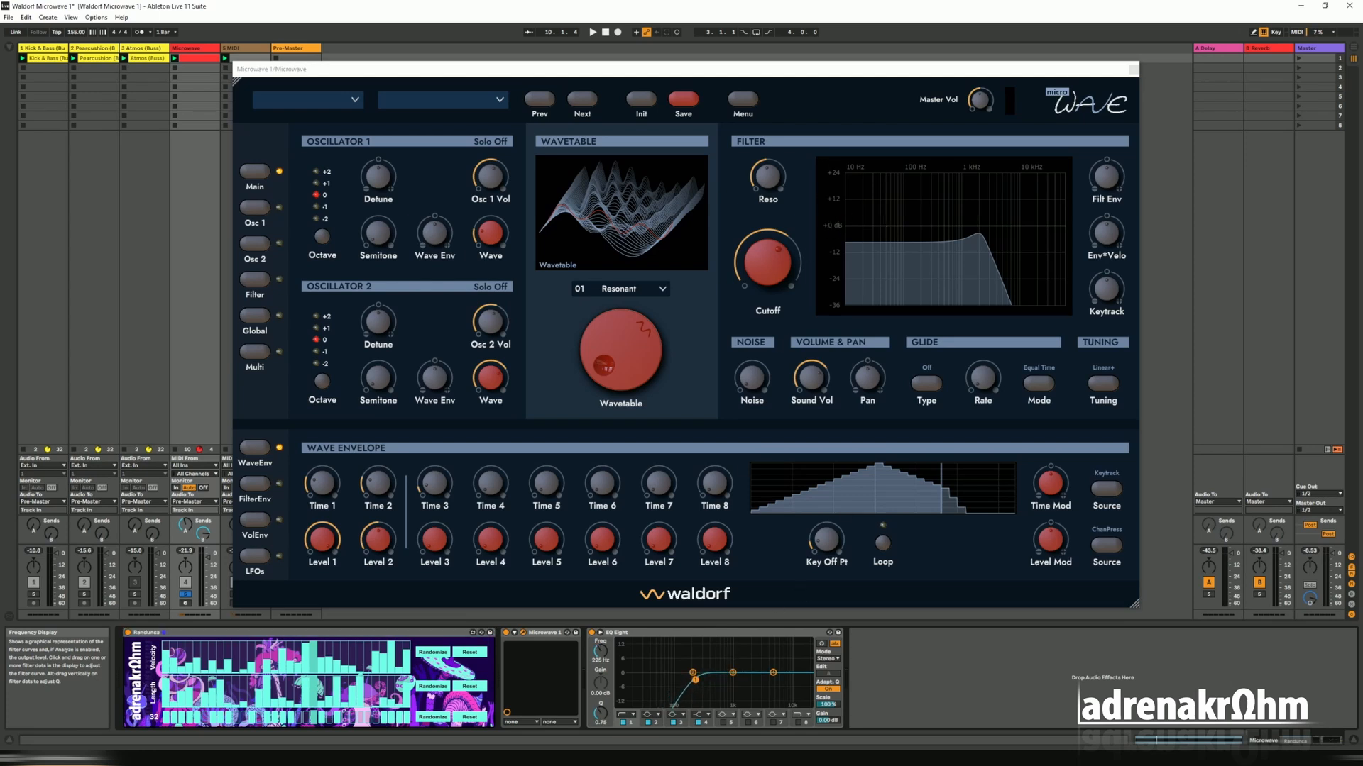
Start playback and change the wavetable to 14 Clipper.
key("space")
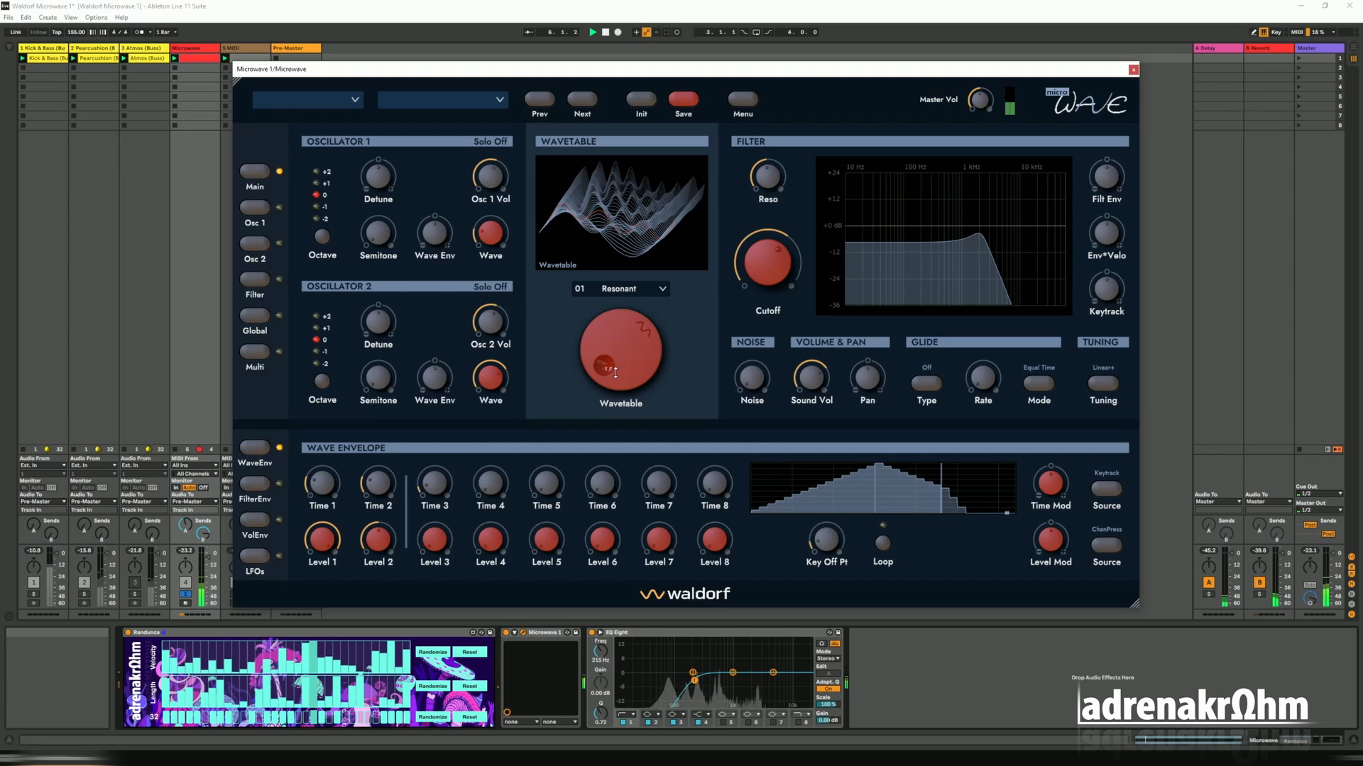
left_click_drag(615, 368, 653, 217)
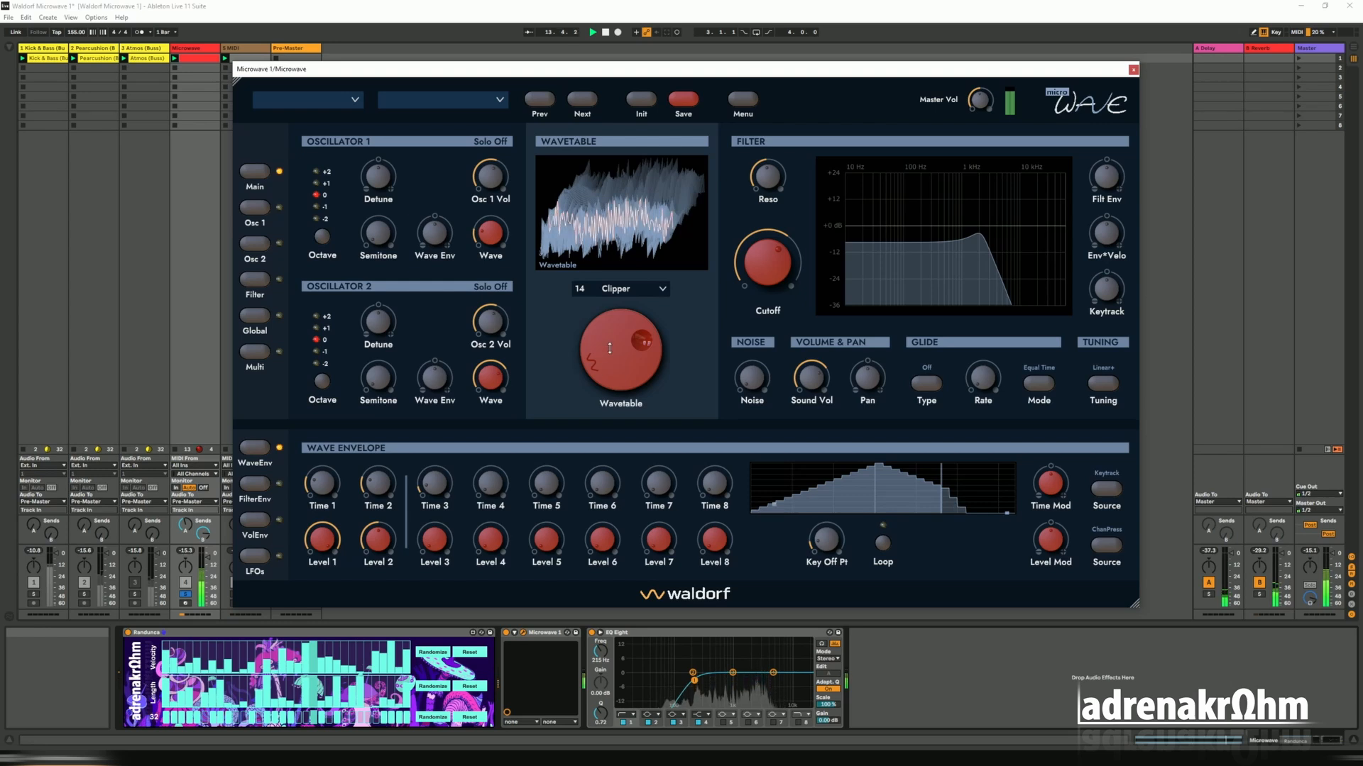
Raise the filter resonance slightly and set the cutoff to 81.
left_click(769, 174)
left_click_drag(769, 174, 770, 154)
mouse_move(772, 256)
left_mouse_down()
mouse_move(772, 275)
mouse_move(775, 235)
mouse_move(758, 274)
left_mouse_up()
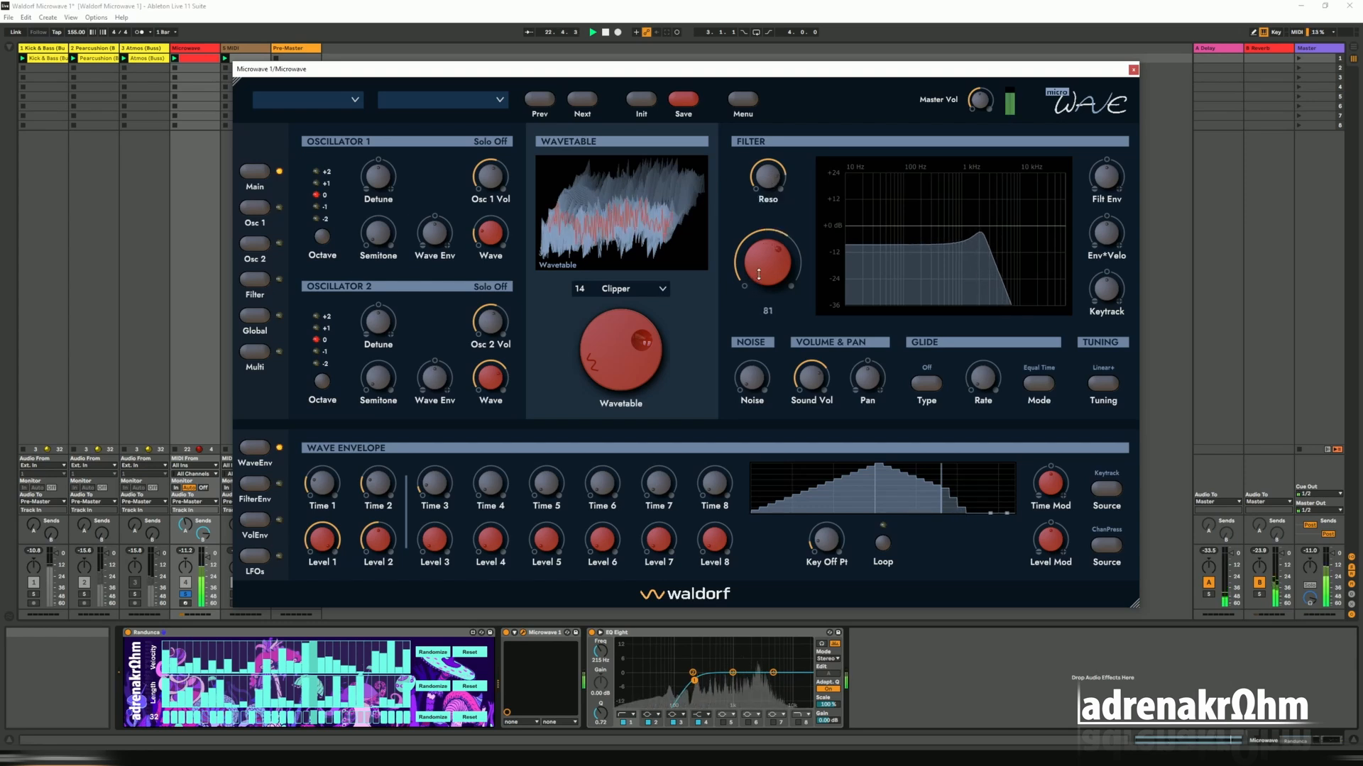
Set both oscillators to octave -1 and raise oscillator 1's wave position.
left_click(316, 207)
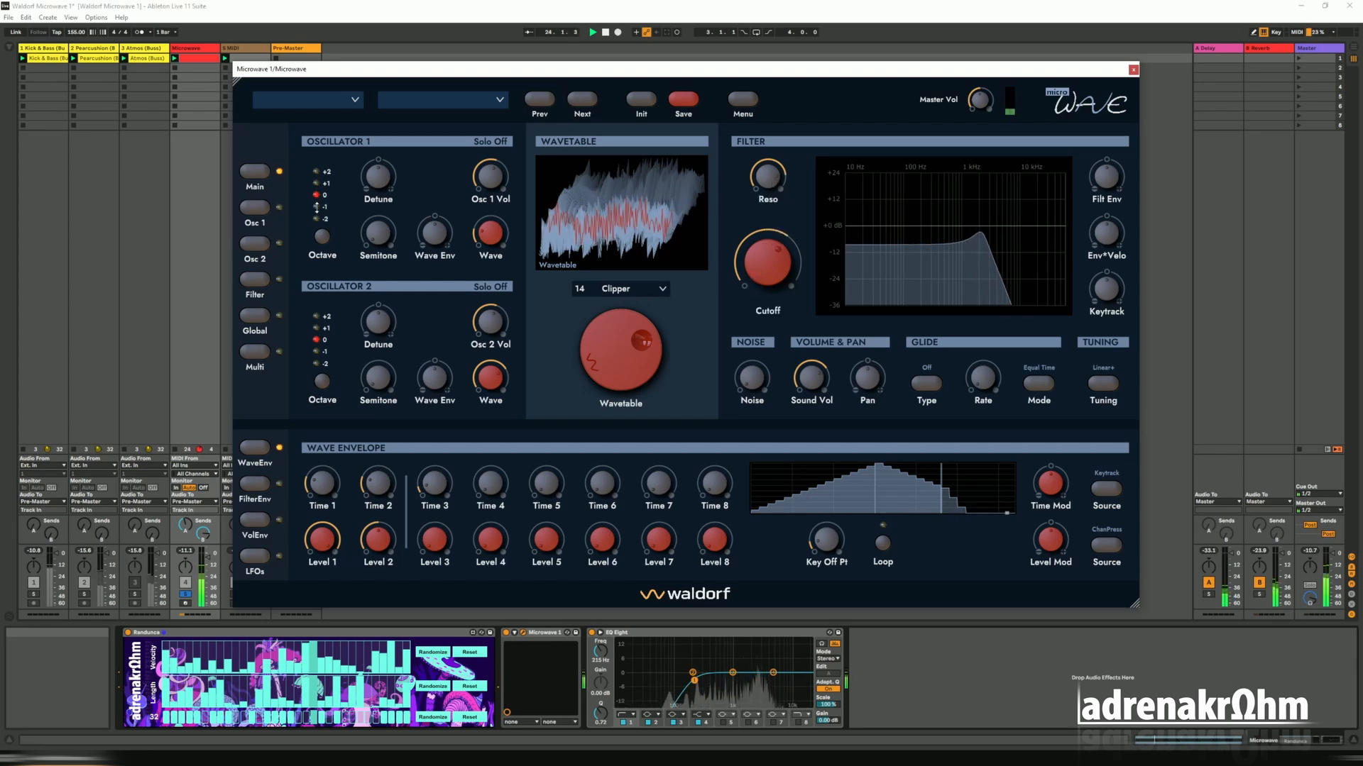
left_click(320, 351)
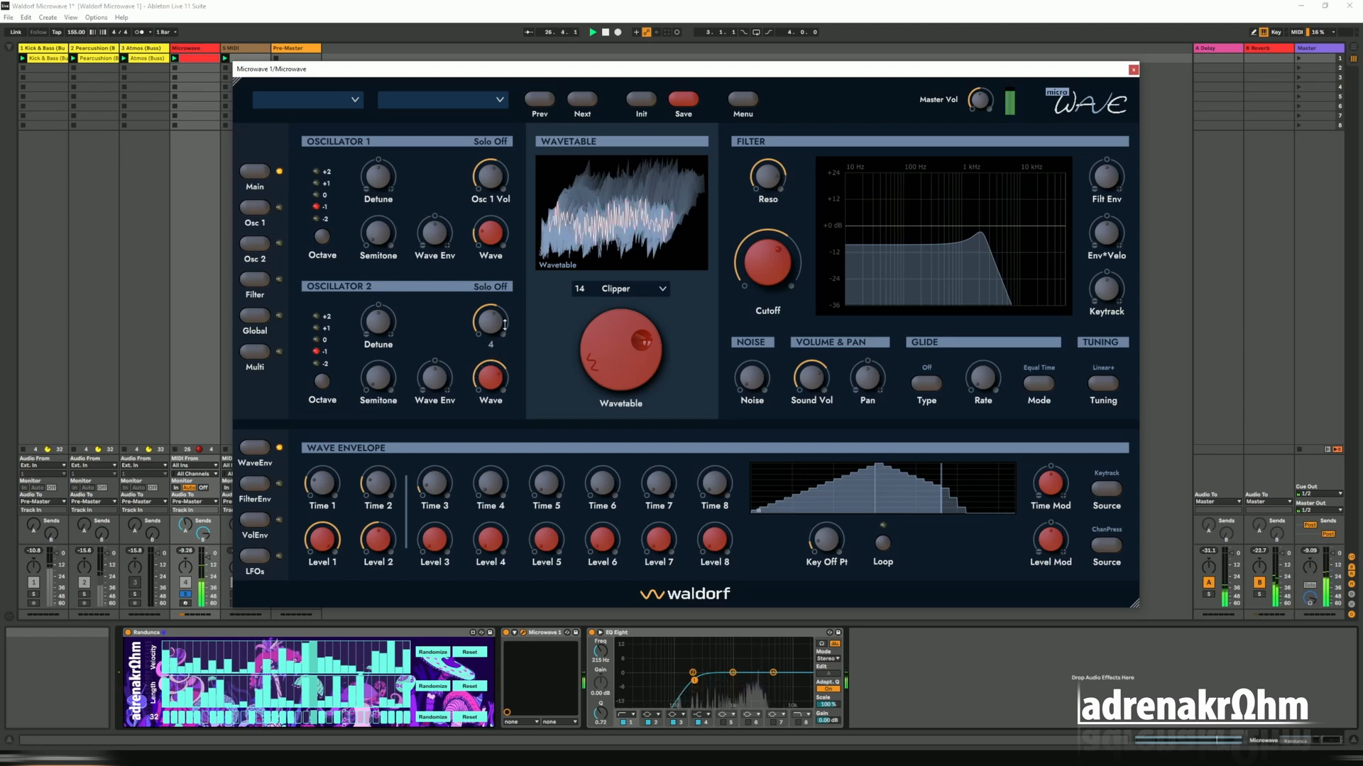
left_click_drag(491, 233, 491, 187)
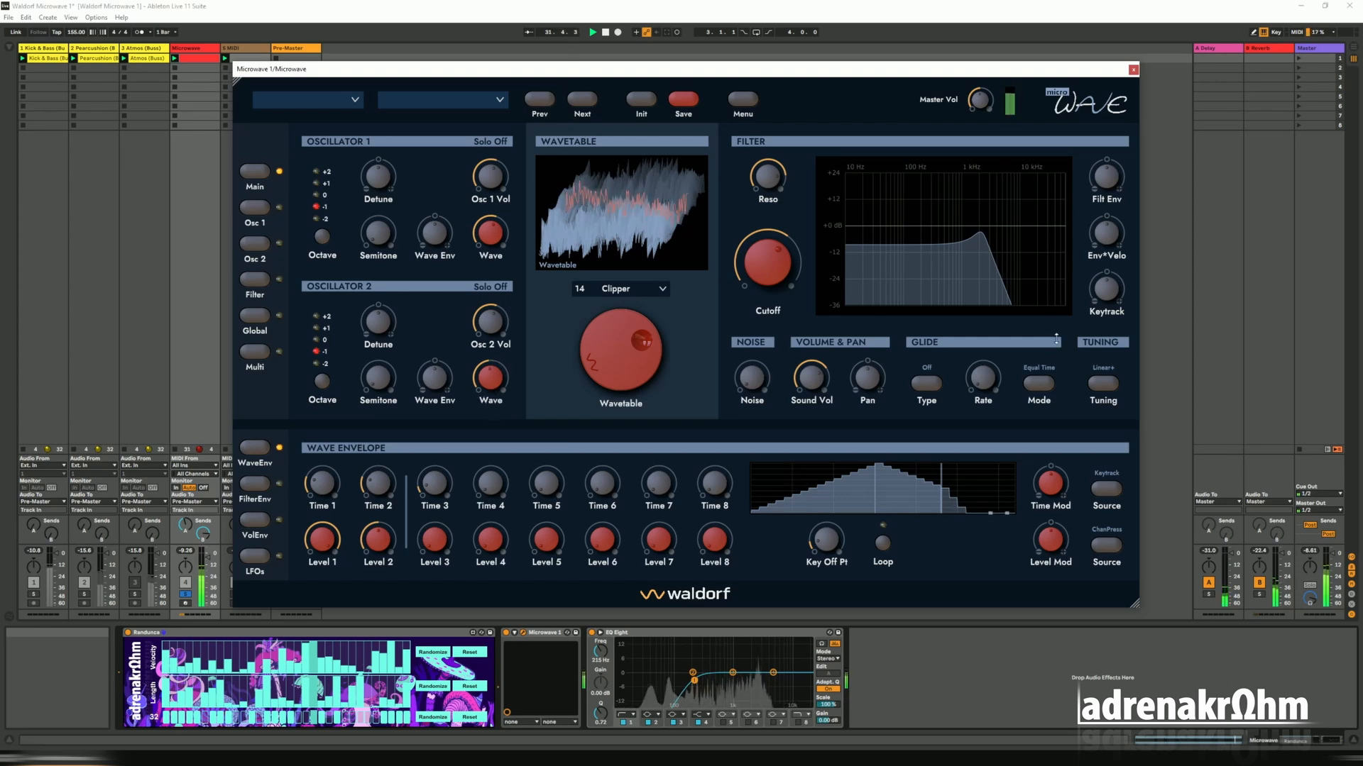
Raise the filter's Env*Velo and envelope amounts, and lower its resonance and cutoff while the sequence plays.
mouse_move(1112, 257)
key("space")
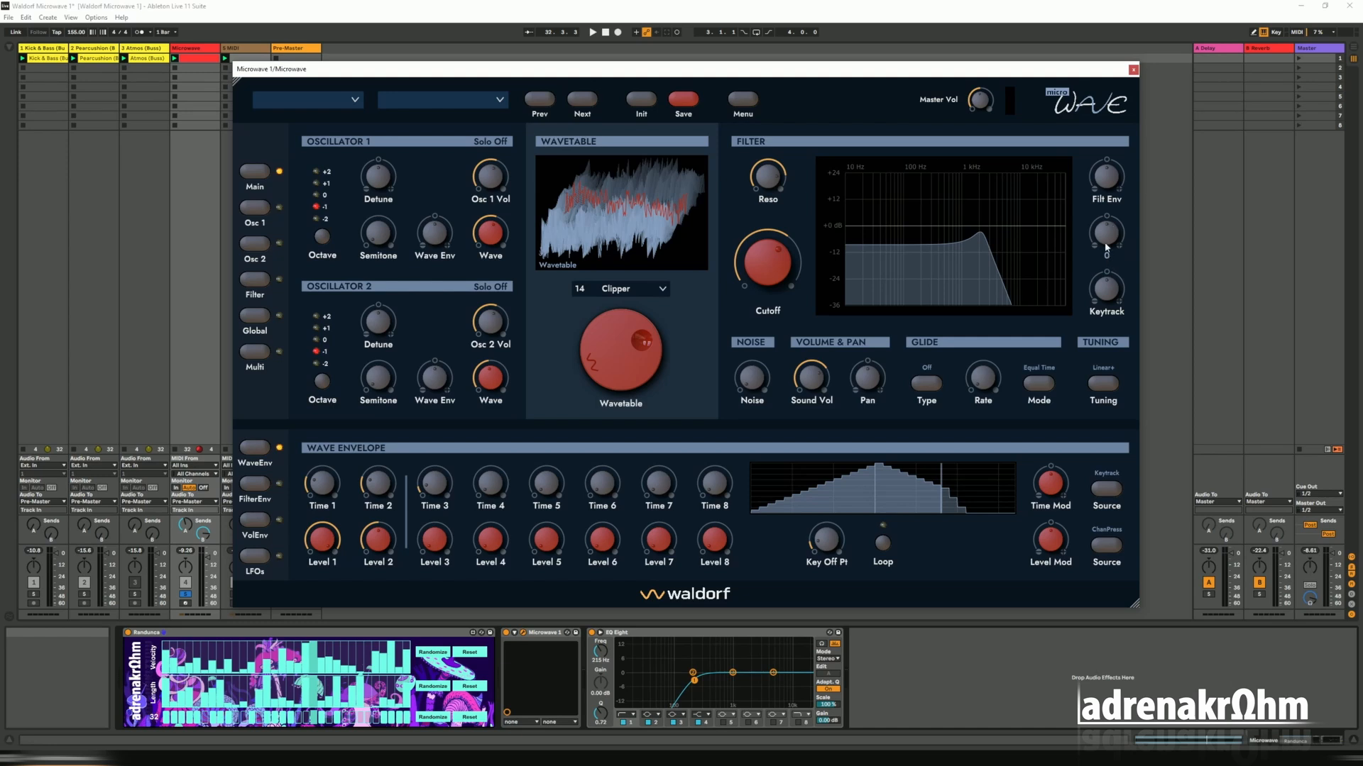
key("space")
left_click_drag(1108, 220, 1108, 191)
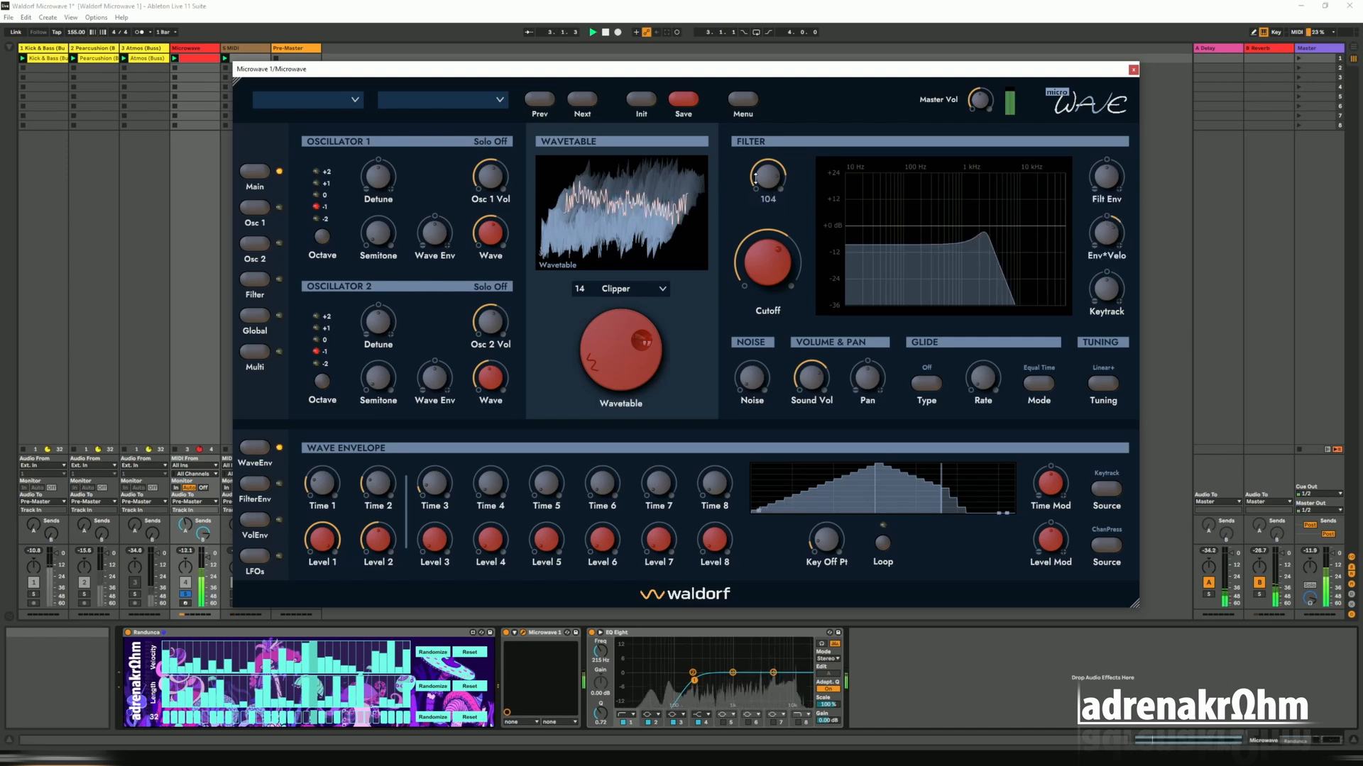
left_click_drag(771, 189, 842, 281)
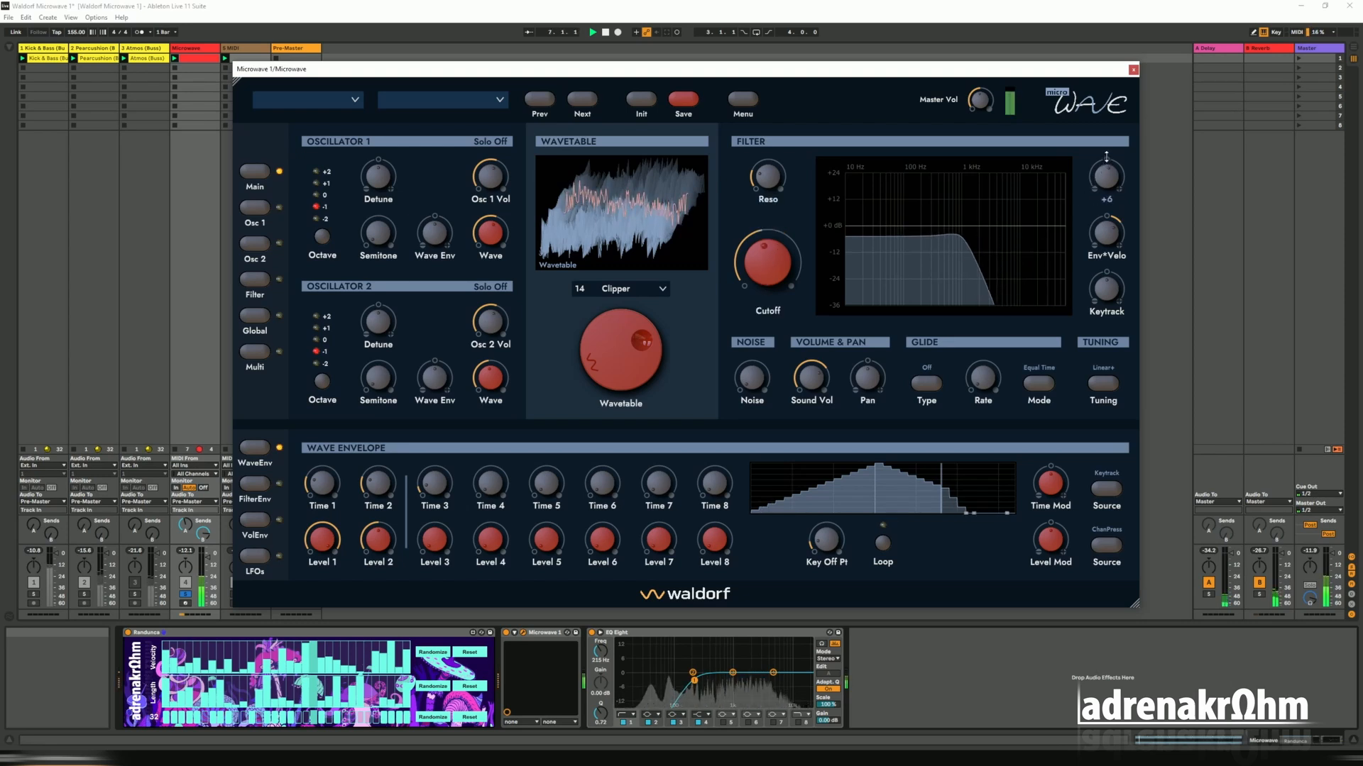
Set the filter envelope's sustain to zero and shorten its decay.
left_click(250, 483)
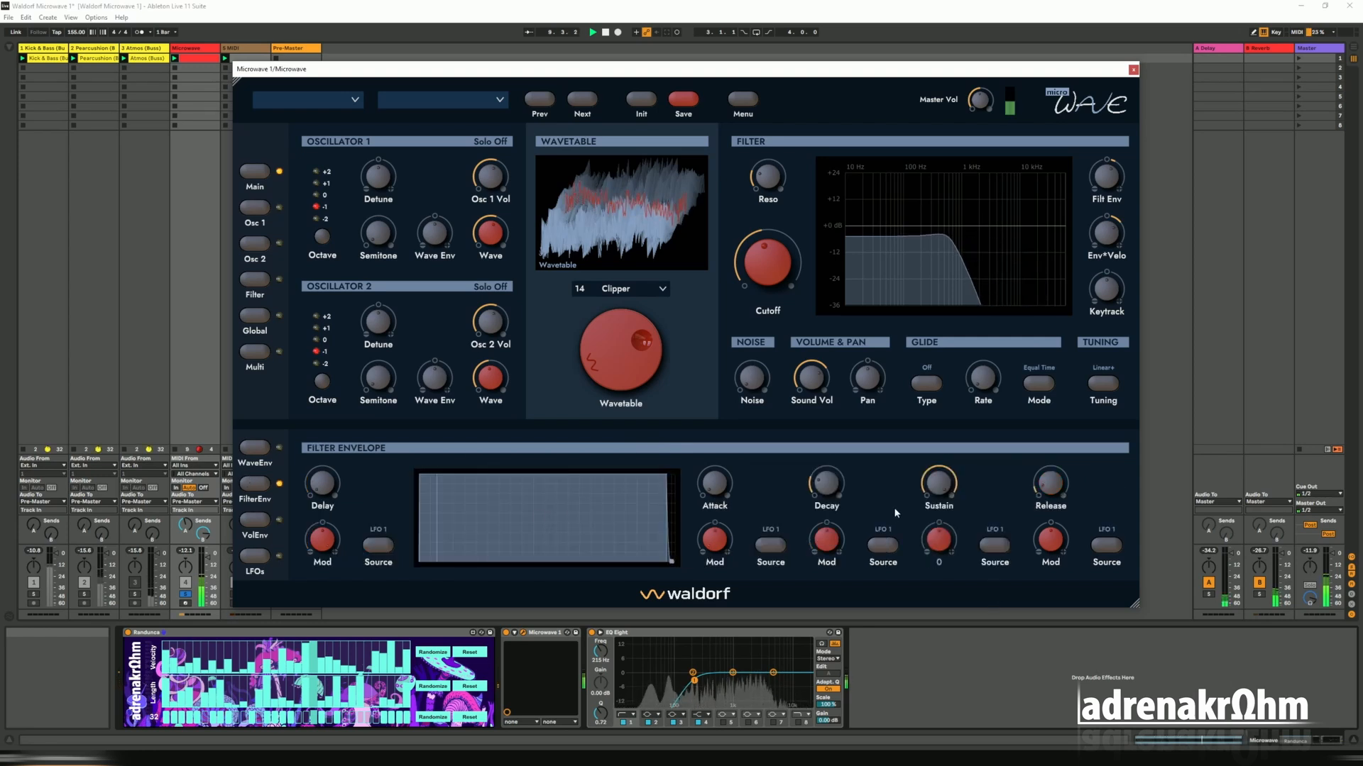
left_click_drag(939, 486, 887, 547)
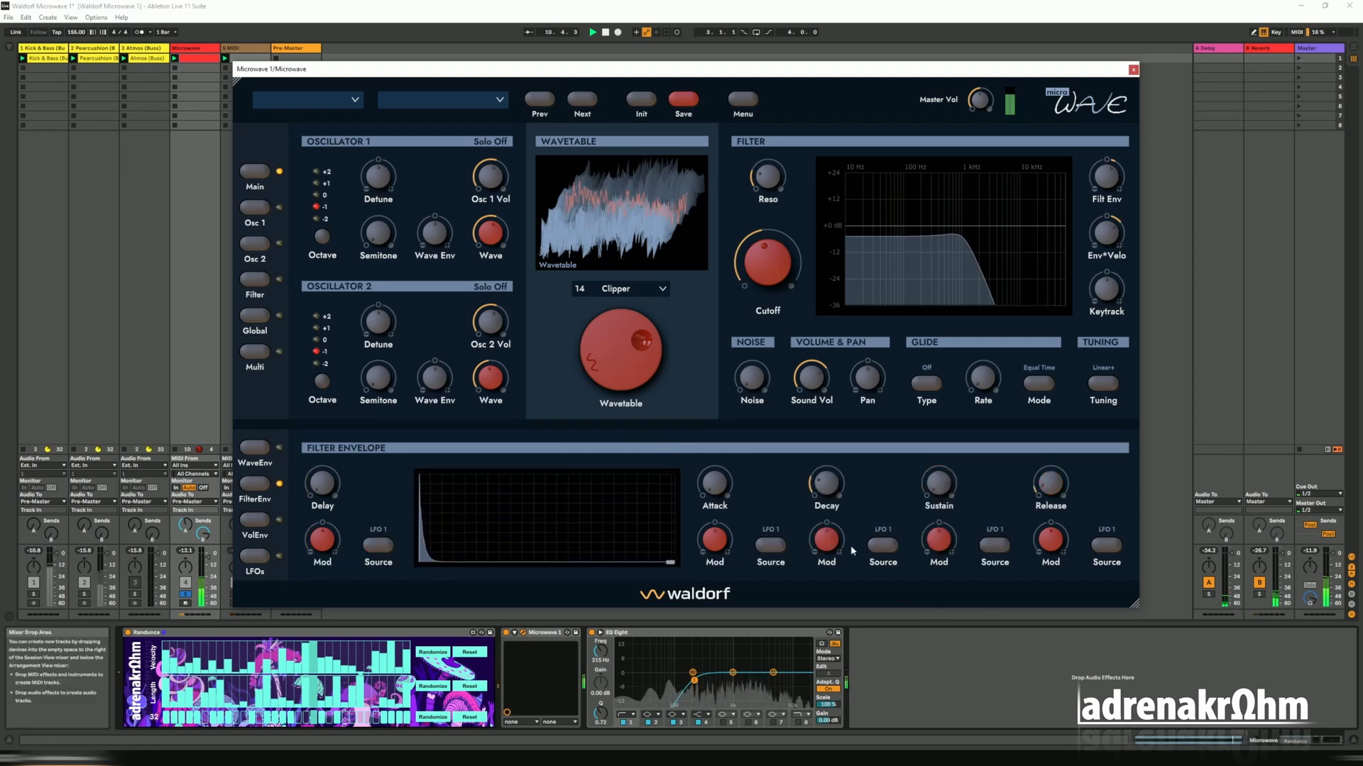
left_click_drag(838, 482, 837, 488)
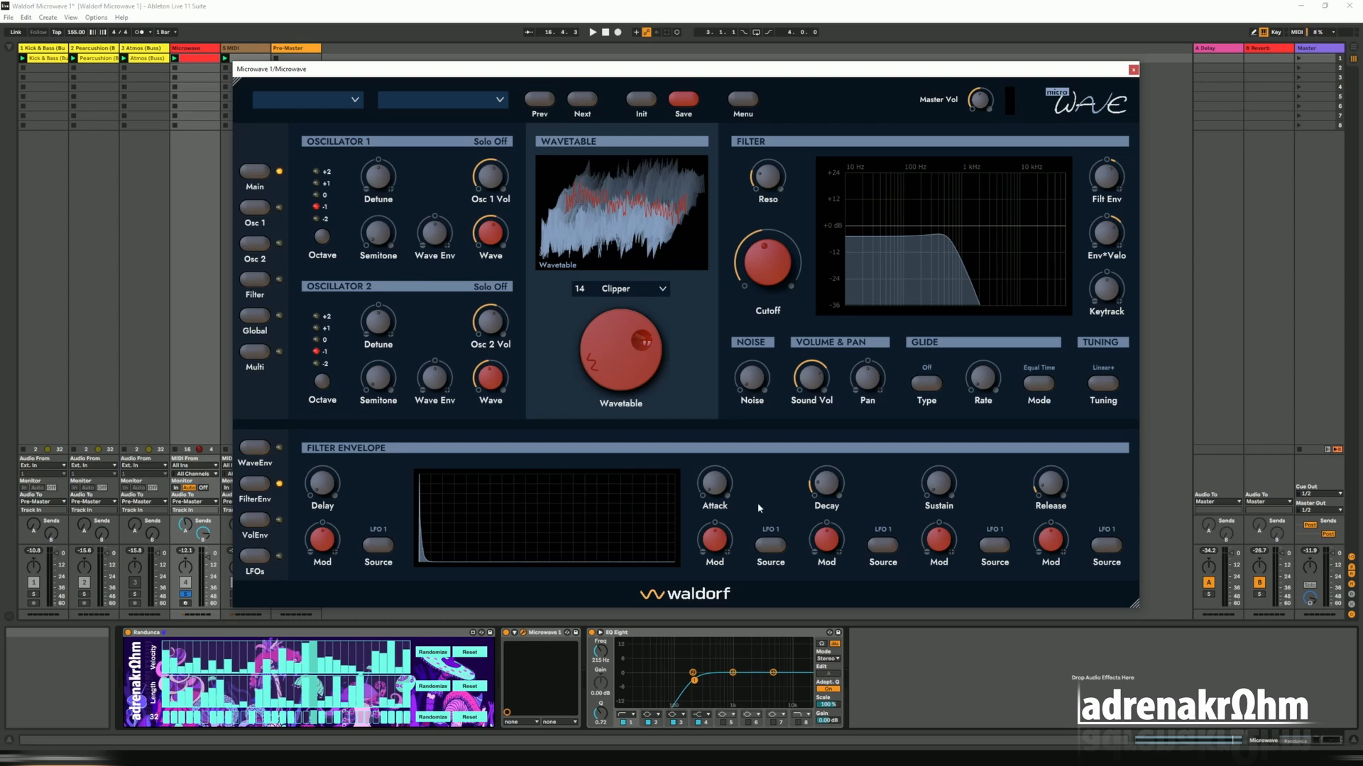
Modulate the filter envelope's decay from Velocity with a positive amount.
left_click(883, 546)
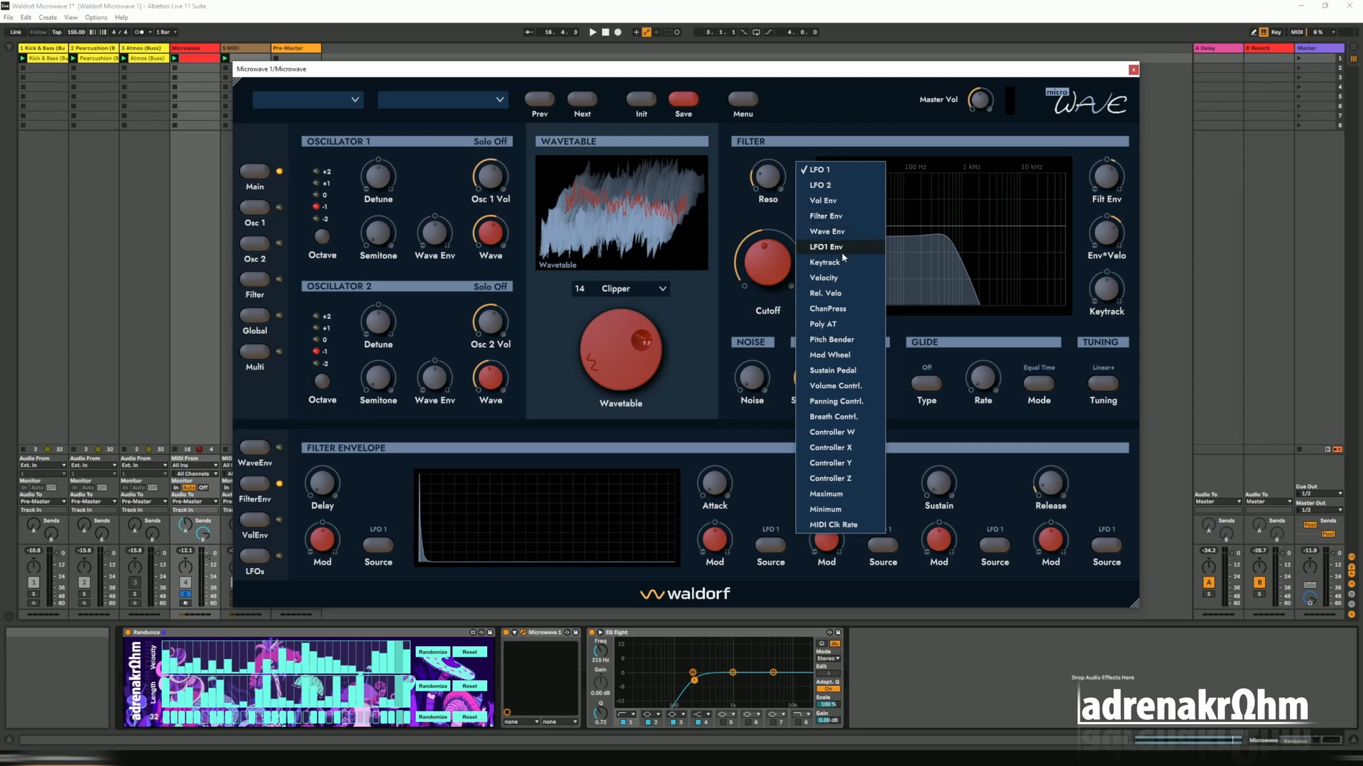
left_click(841, 278)
Raise the filter envelope's sustain, modulate it from Velocity by +38, and play back the result.
left_click_drag(938, 484, 941, 462)
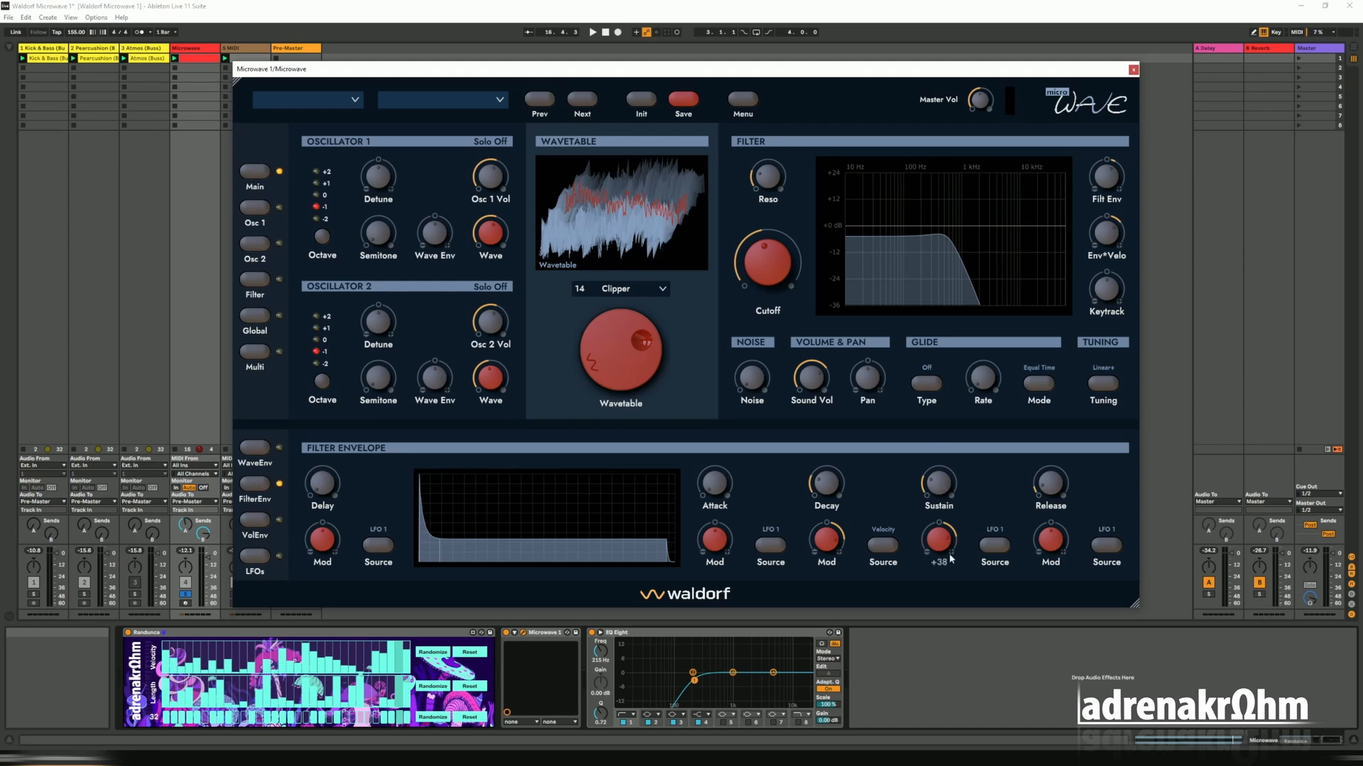
left_click(994, 541)
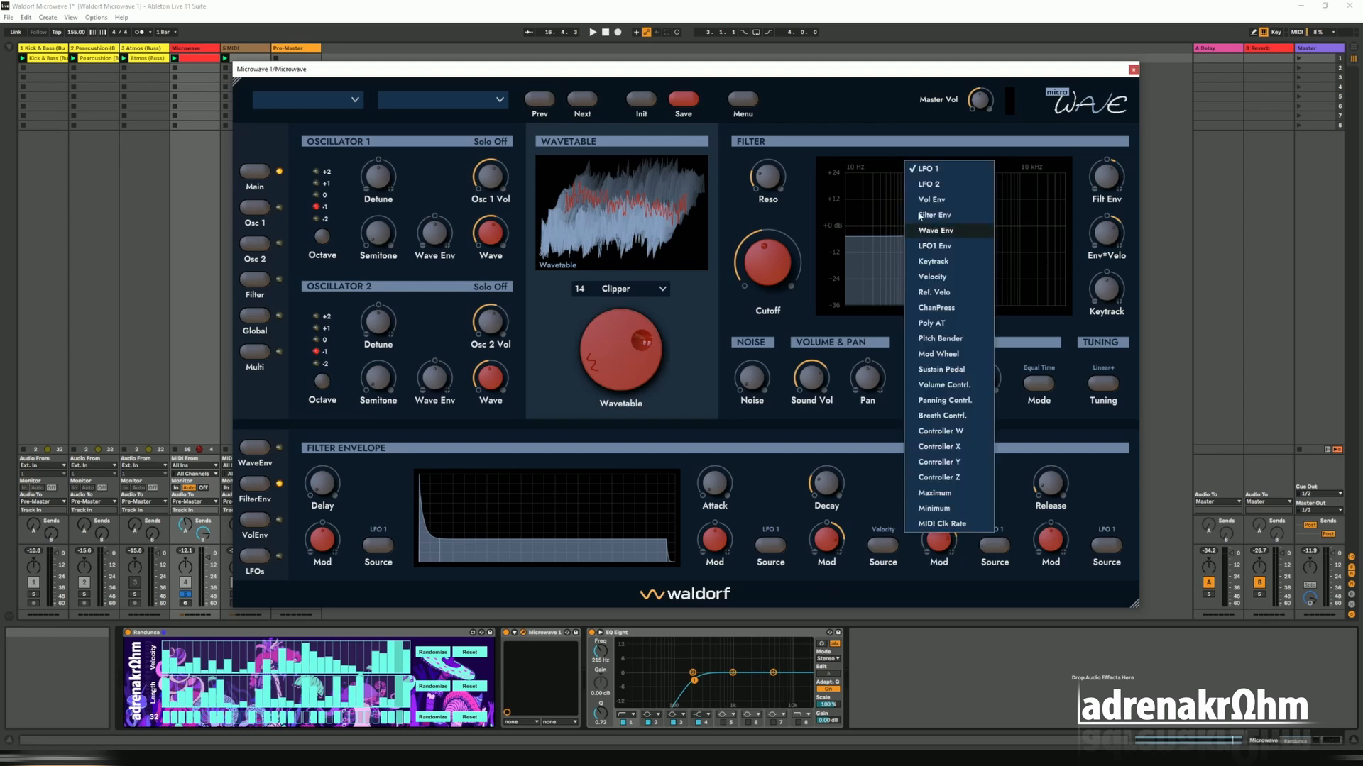
left_click(953, 278)
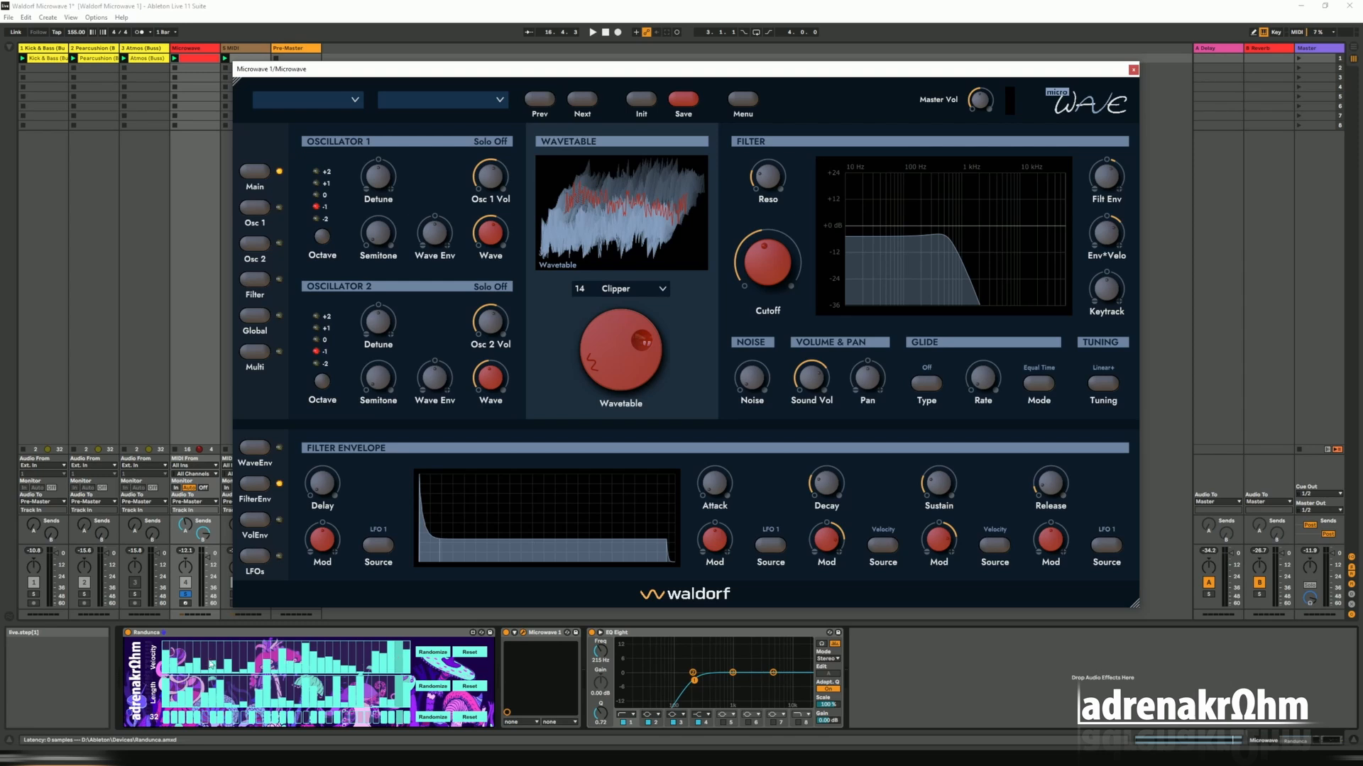
key("space")
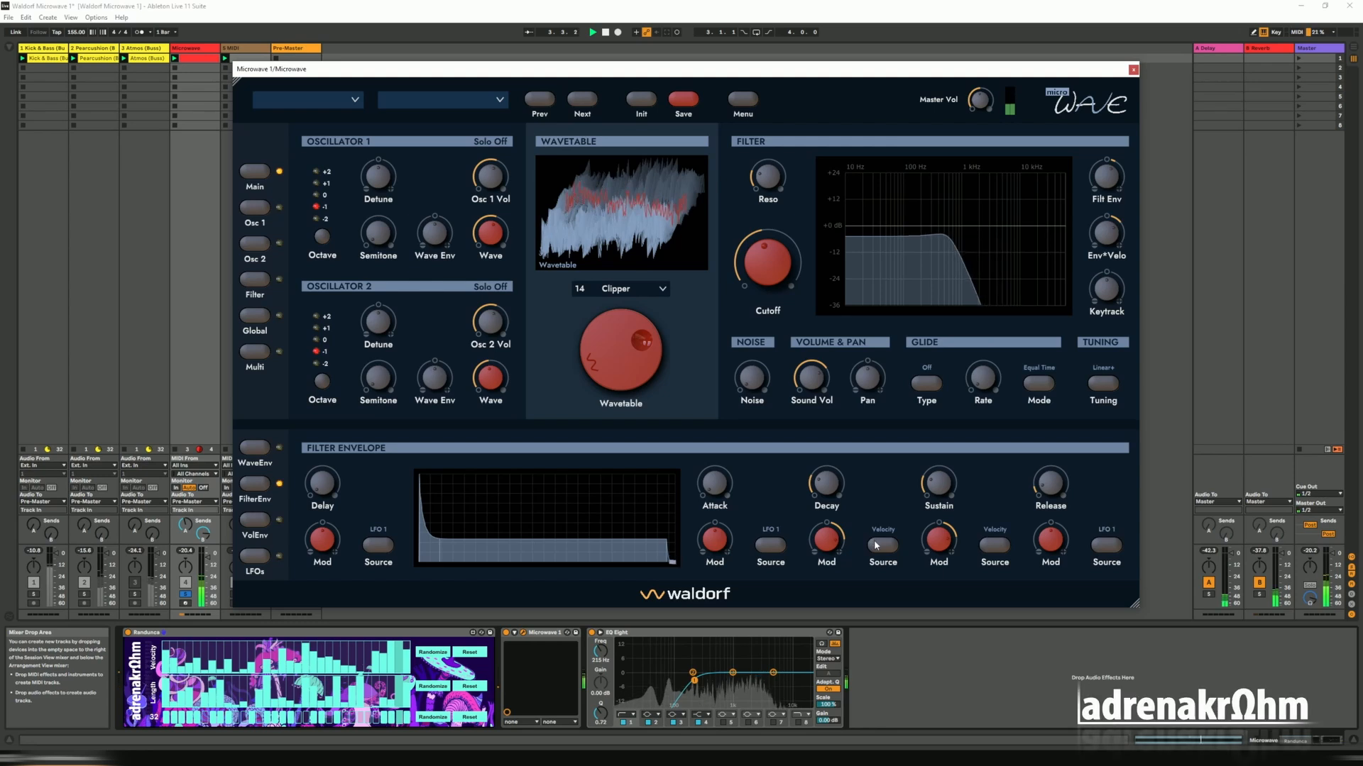
In the volume envelope, modulate the decay from Velocity by +40 and the sustain from Velocity by a positive amount.
left_click(254, 520)
left_click_drag(947, 486, 944, 554)
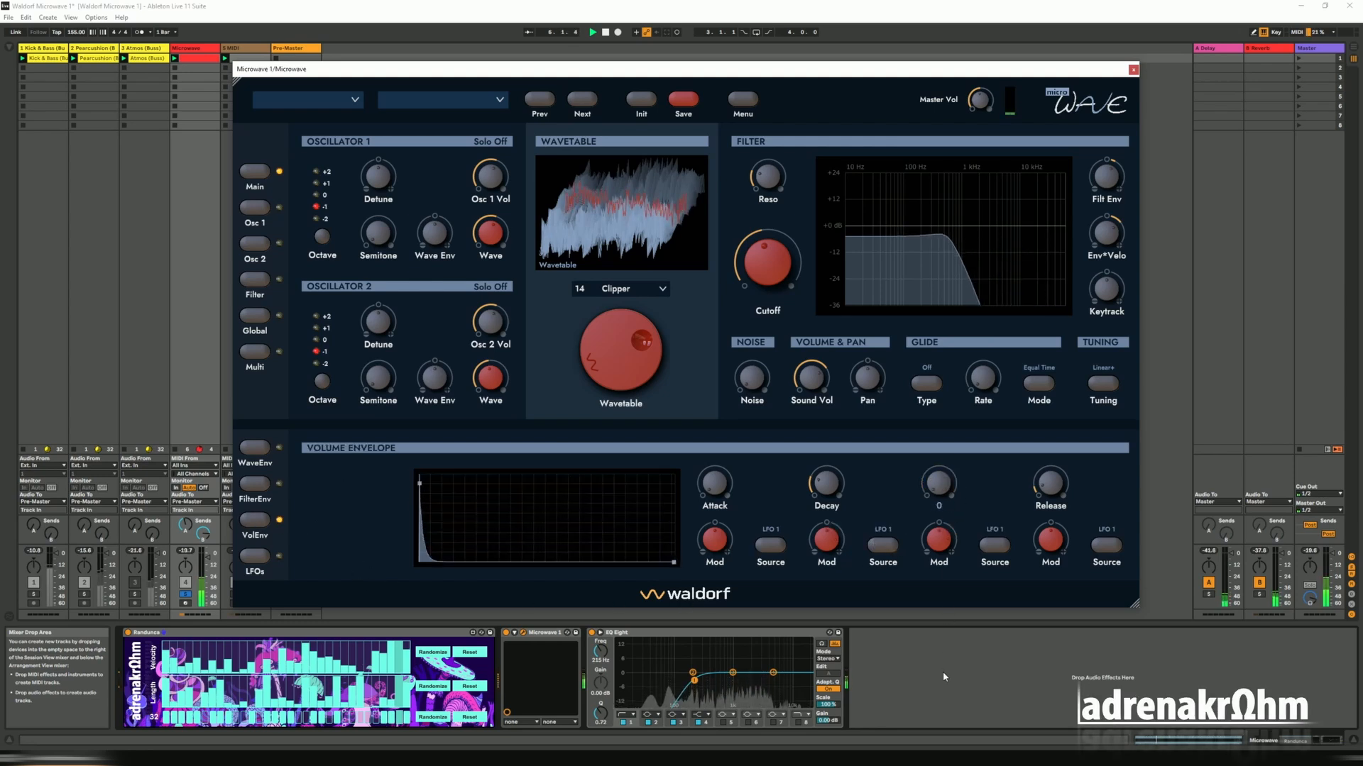
left_click(883, 545)
left_click(841, 291)
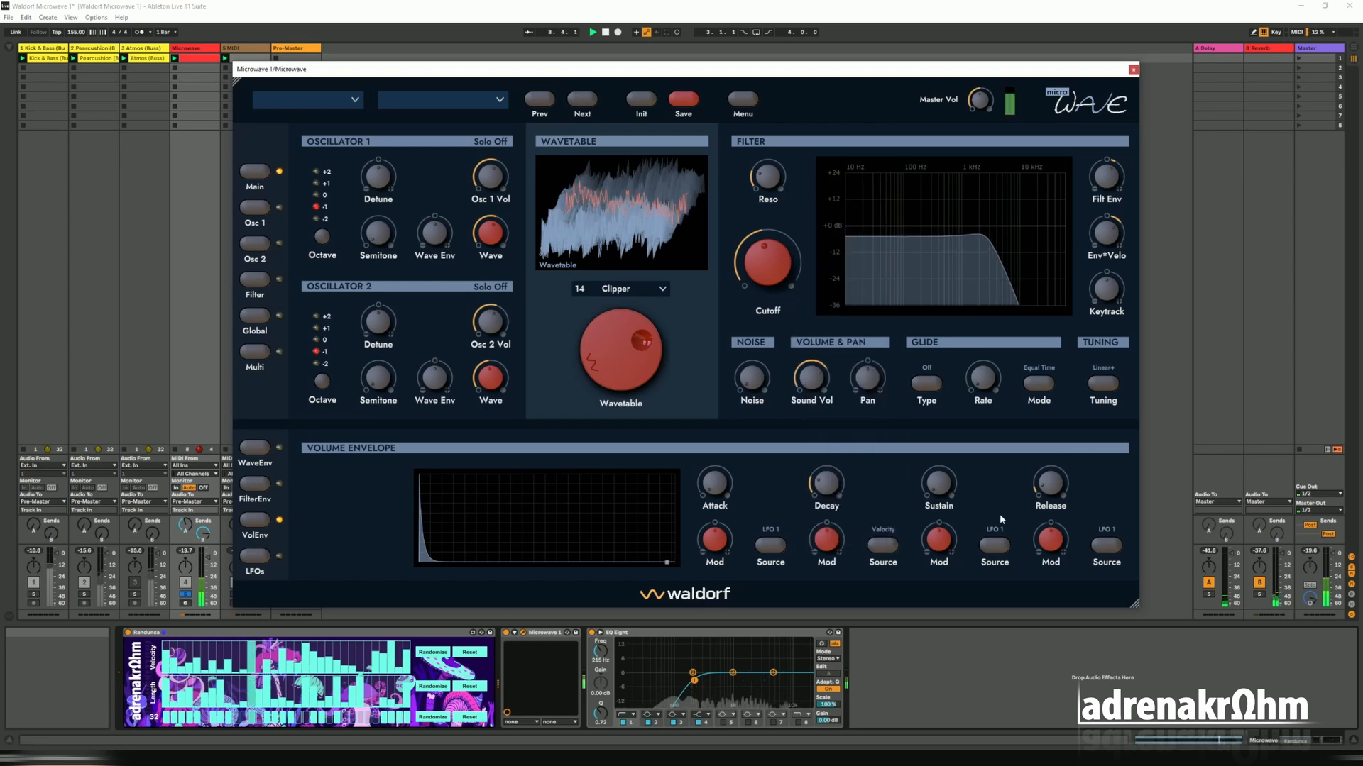
left_click(995, 546)
left_click(950, 299)
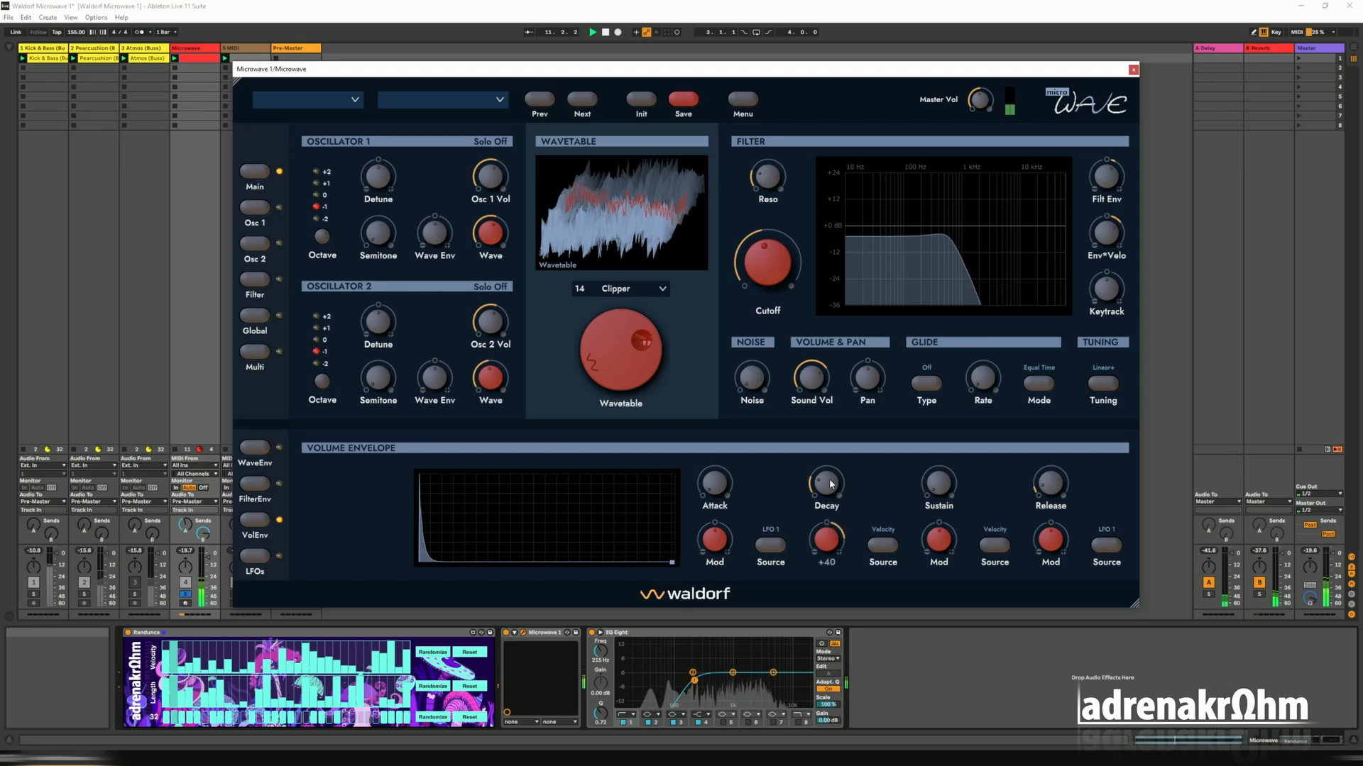
left_click_drag(938, 540, 942, 456)
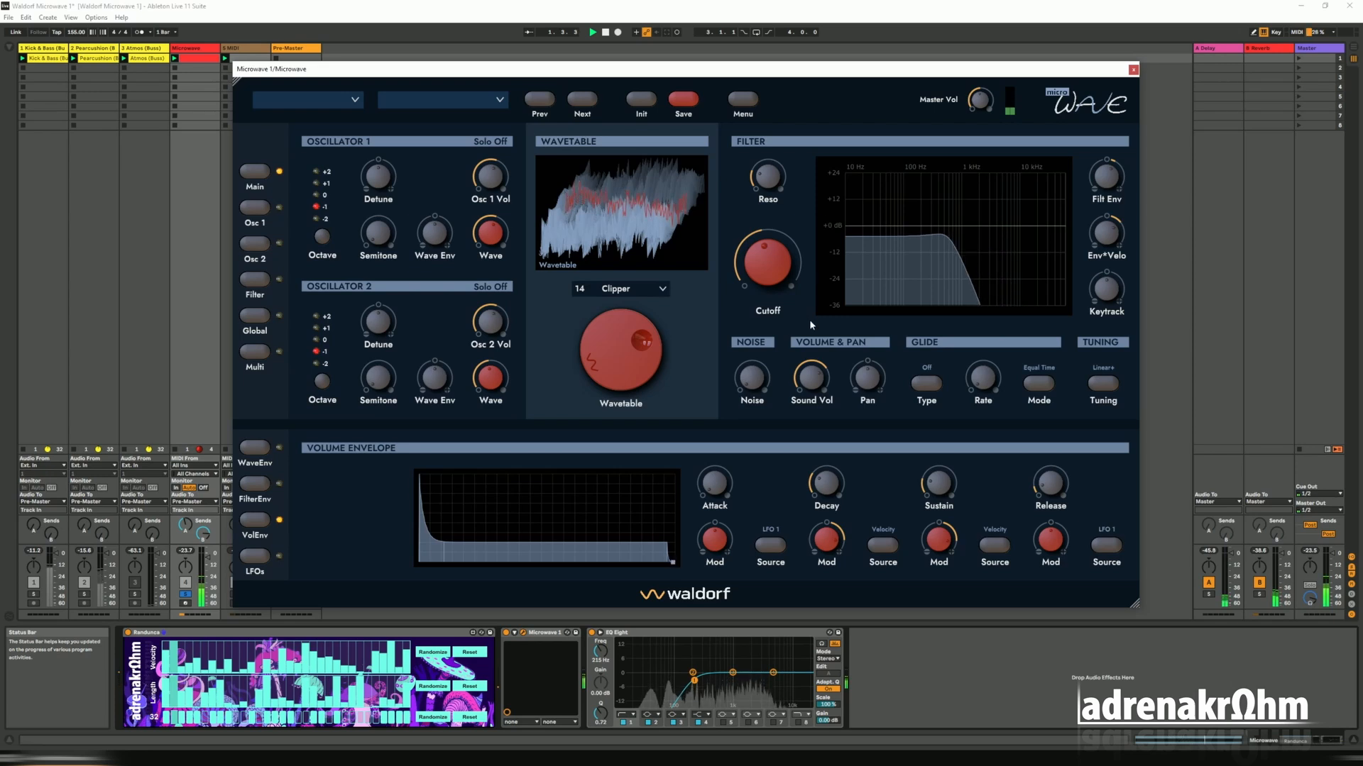
Turn off the Microwave track's solo and play the sound together with the other tracks.
mouse_move(756, 264)
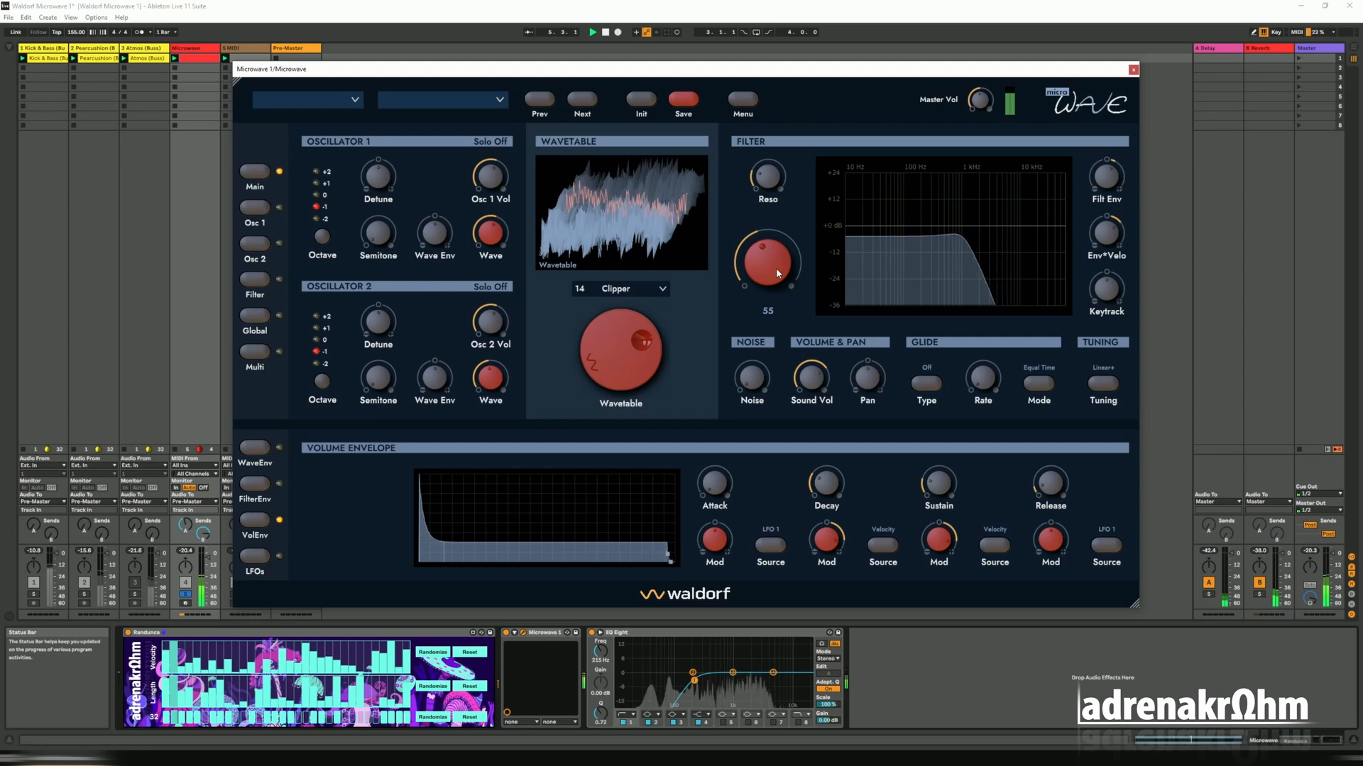
left_click(186, 596)
key("space")
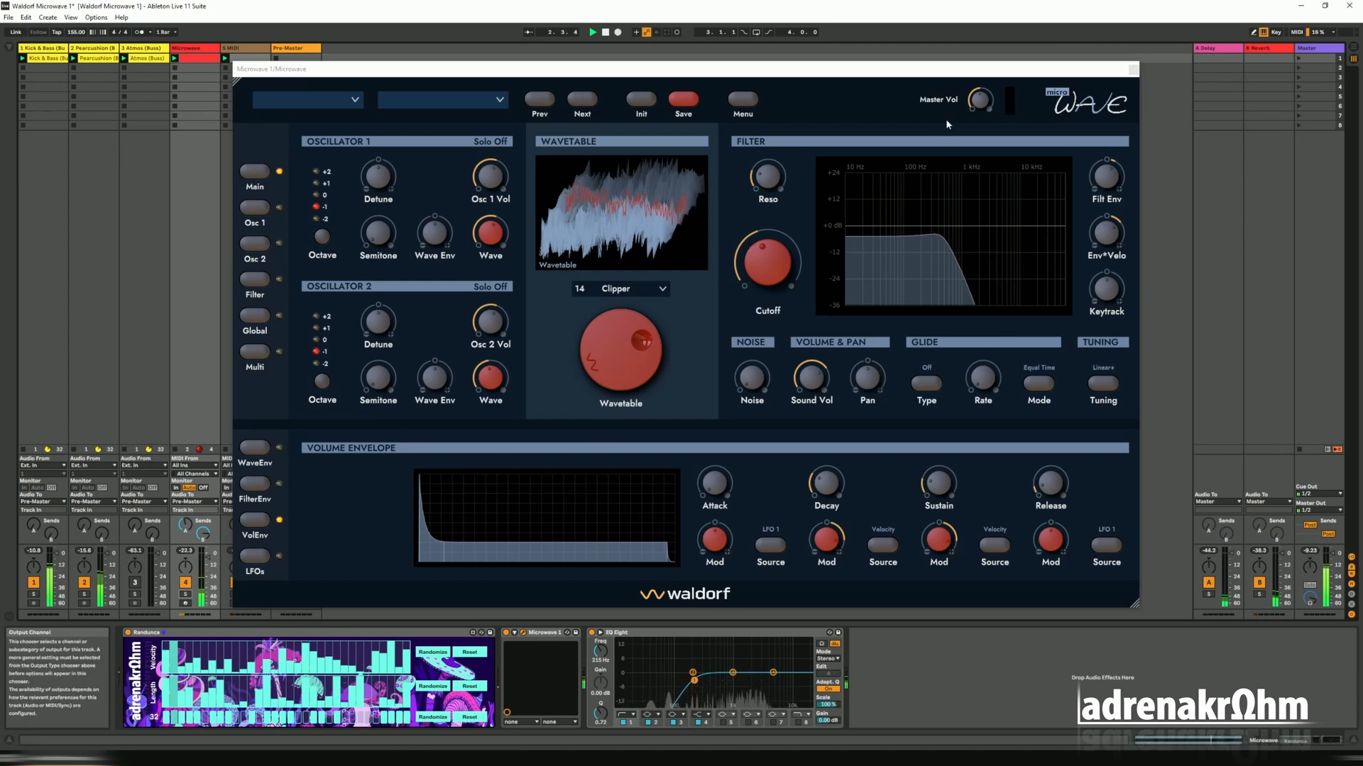
Detune oscillator 1 upward to about +22 while the full mix plays.
left_click(982, 103)
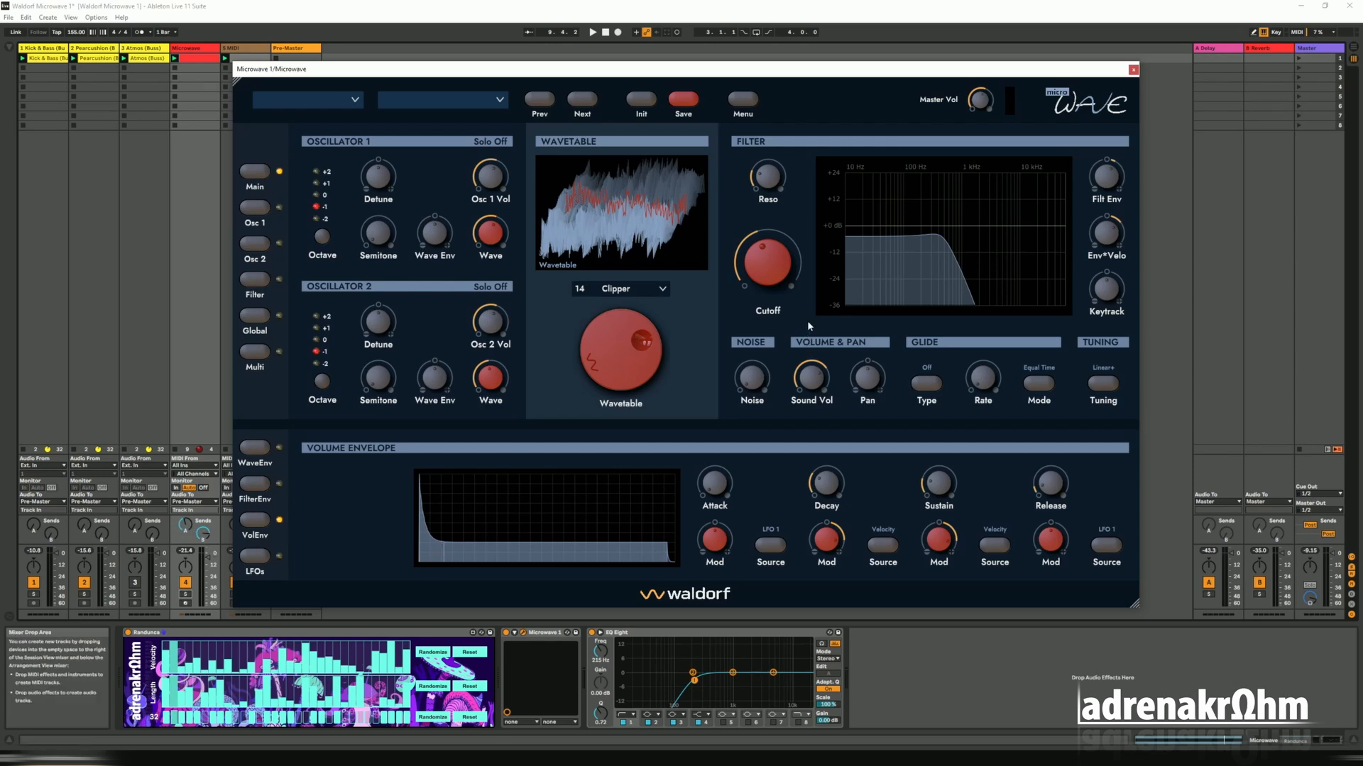
key("space")
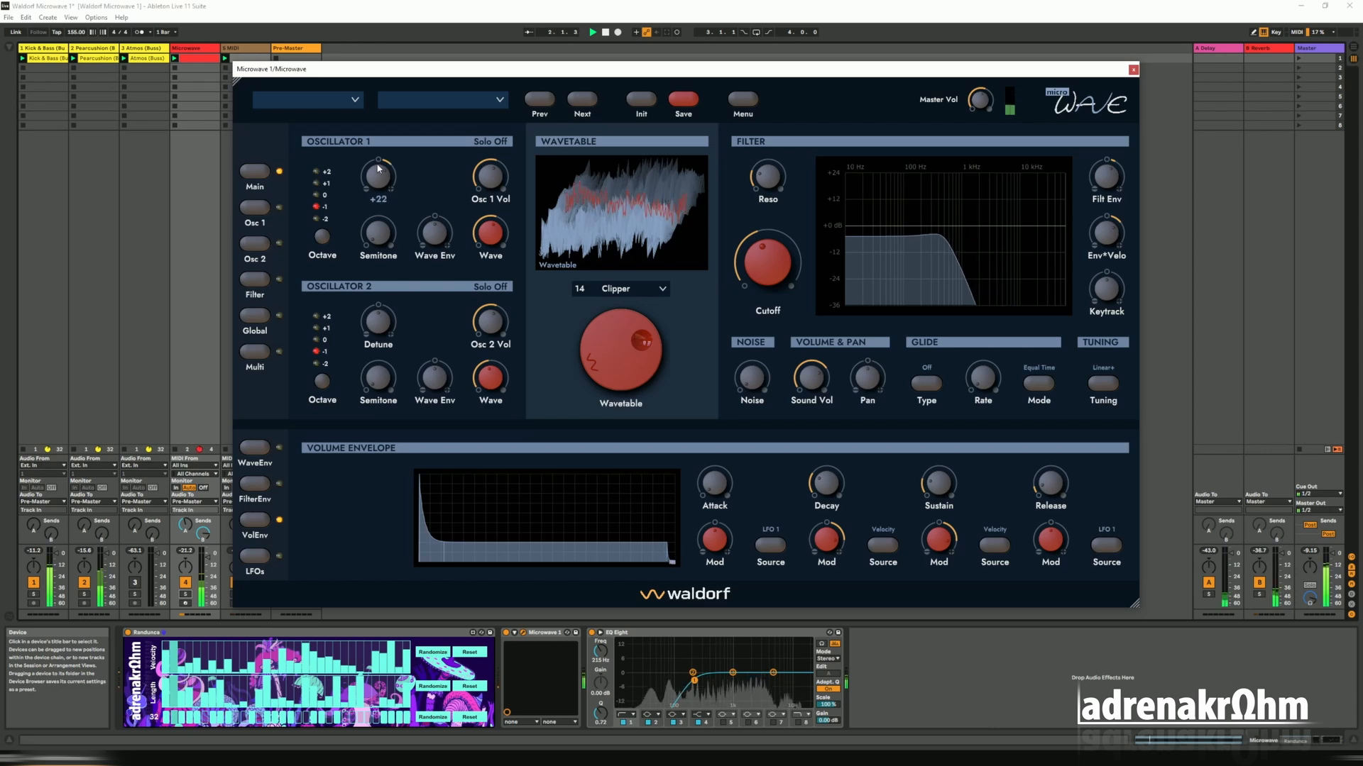
left_click_drag(377, 165, 378, 165)
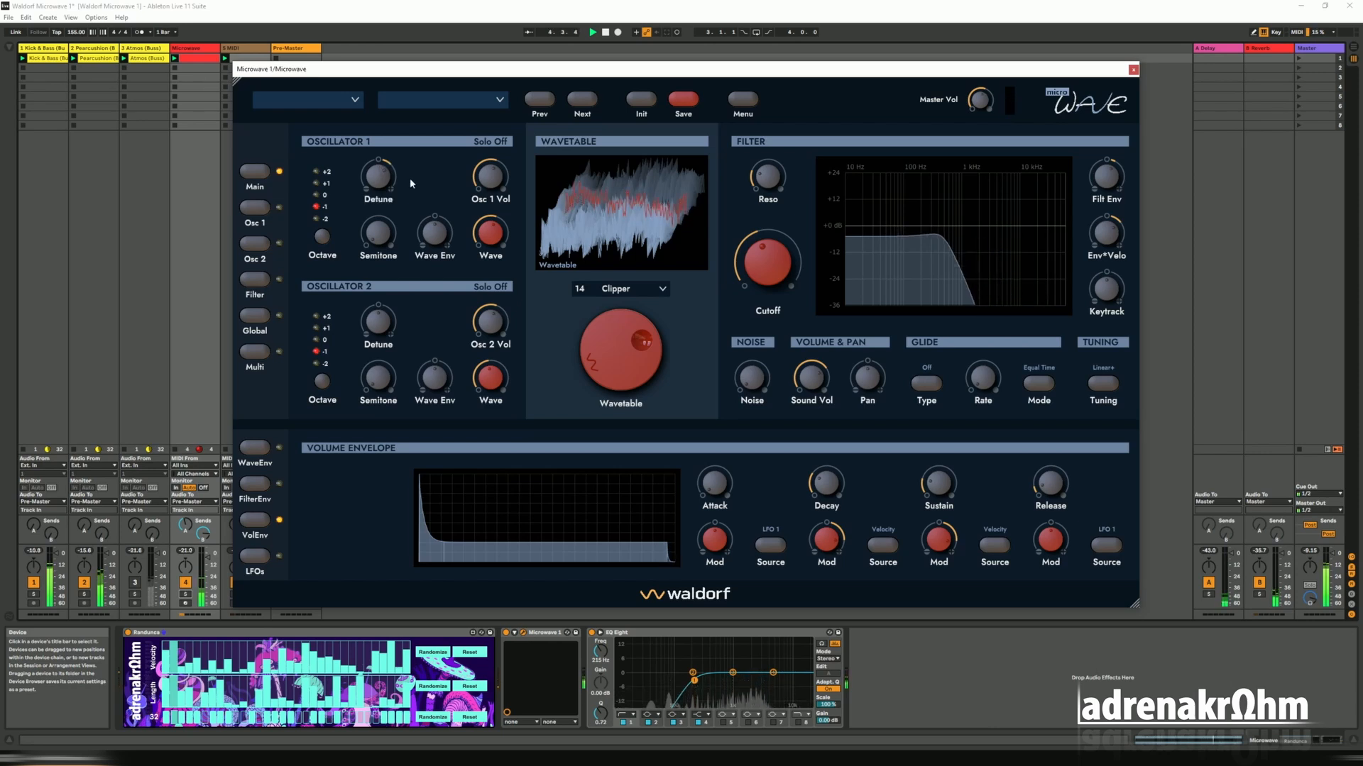
Modulate the pan from LFO 1 by a positive amount and raise the Microwave track's delay send during playback.
left_click(254, 556)
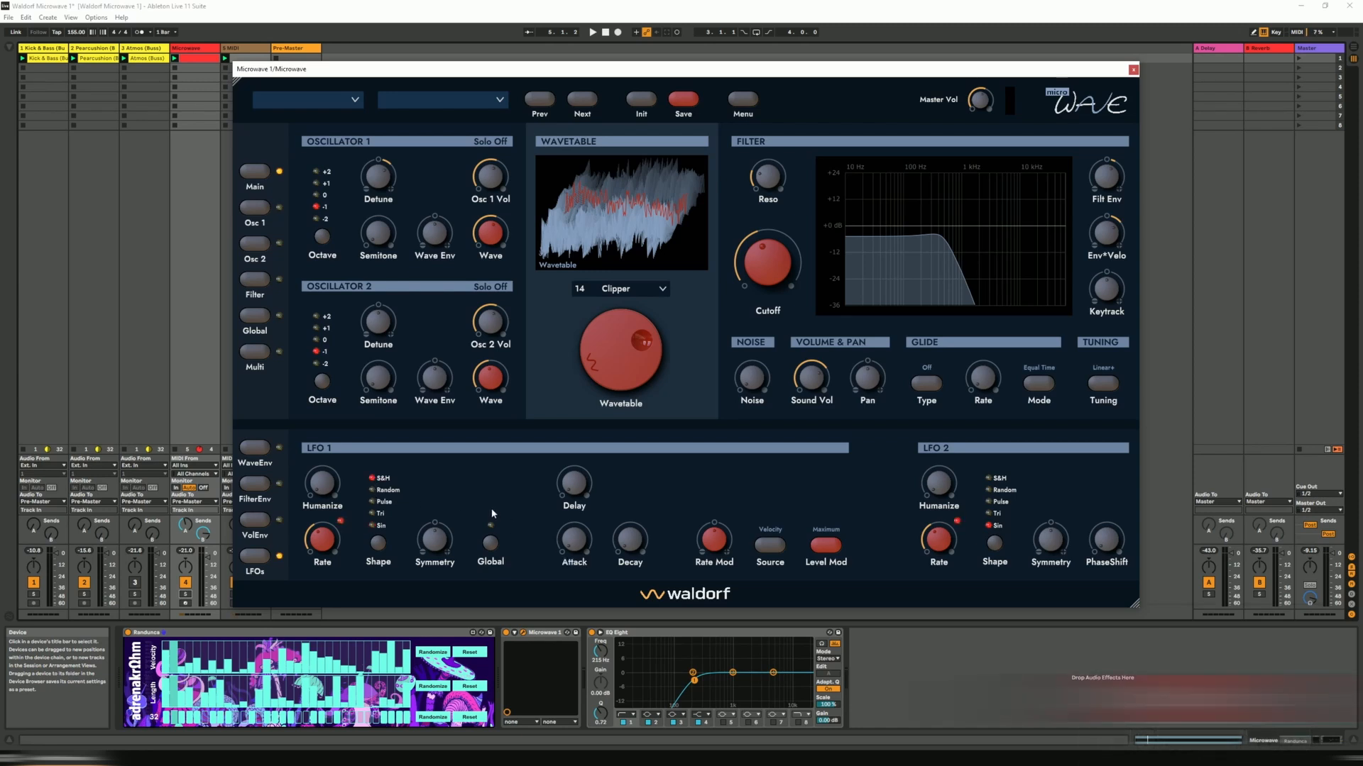
left_click(260, 288)
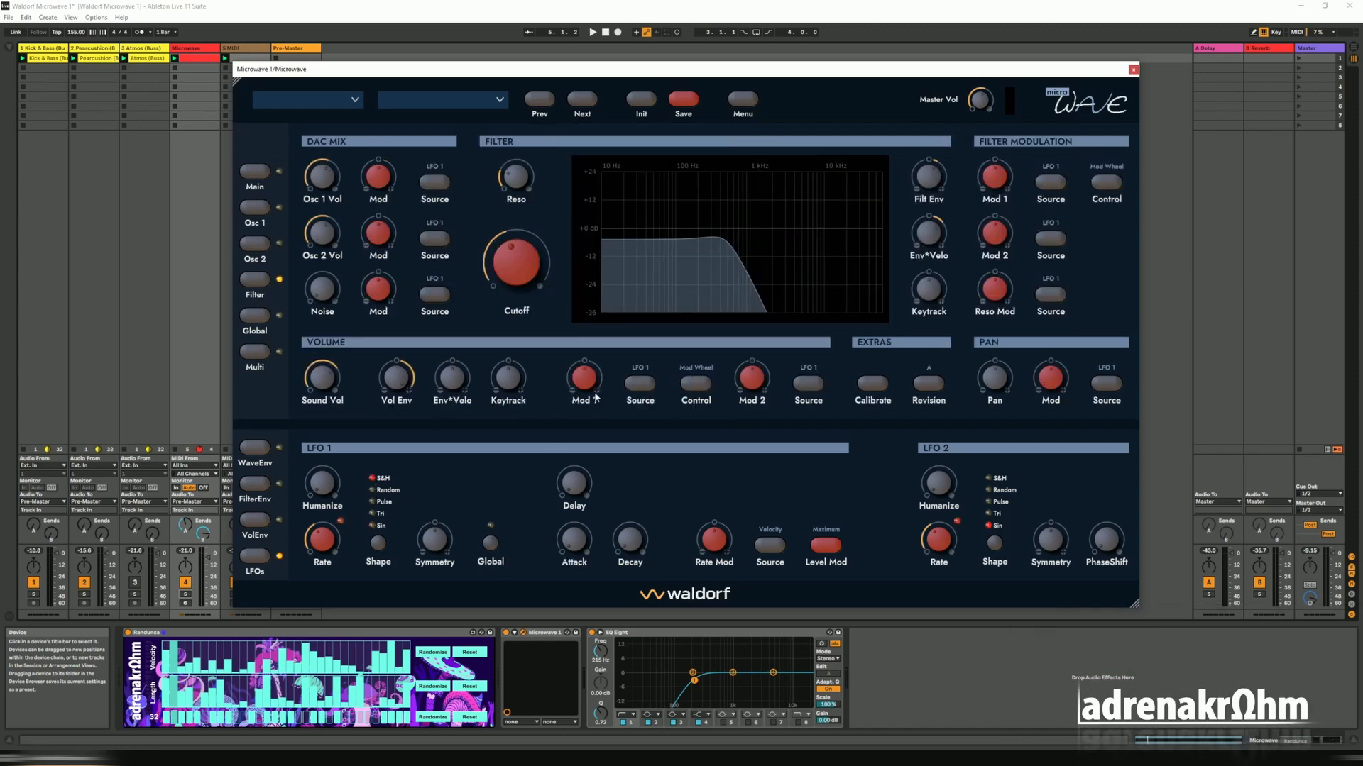
left_click(1106, 384)
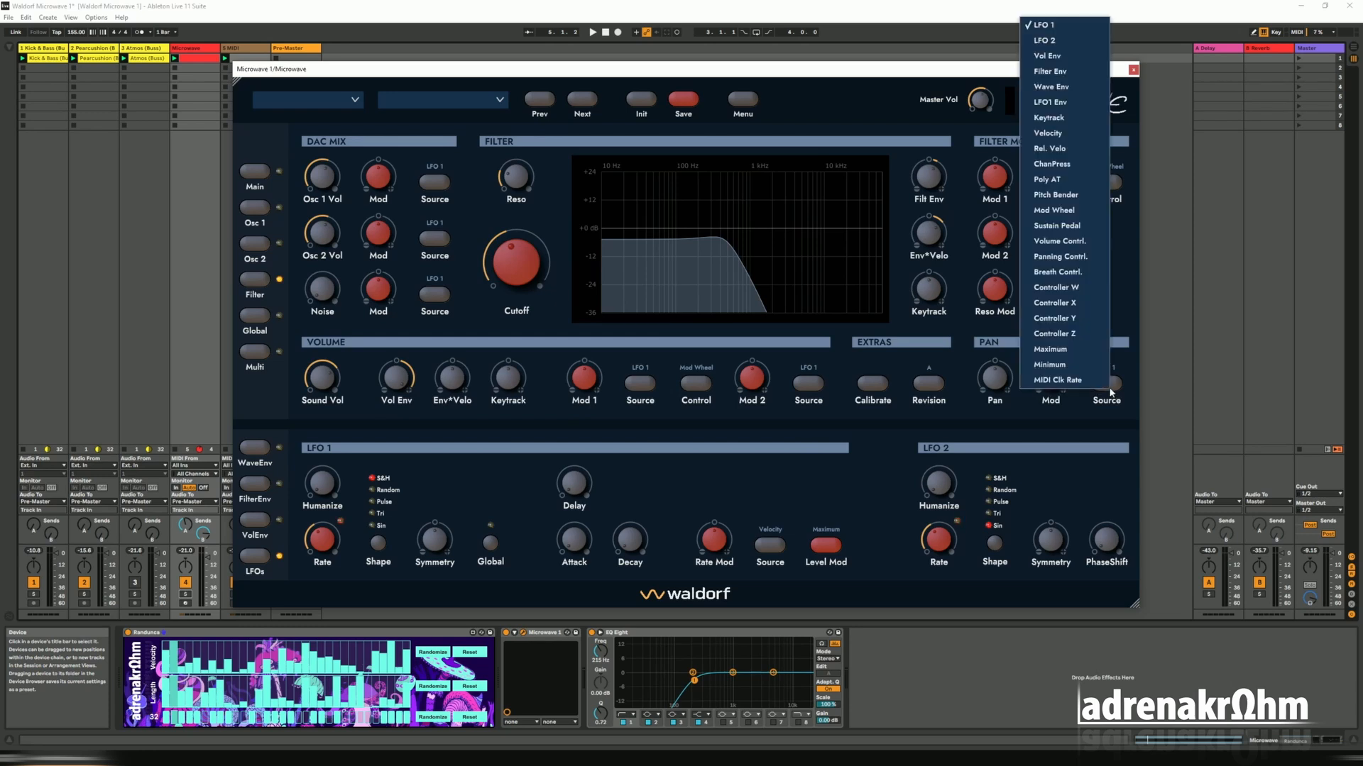
left_click(1039, 414)
mouse_move(1057, 381)
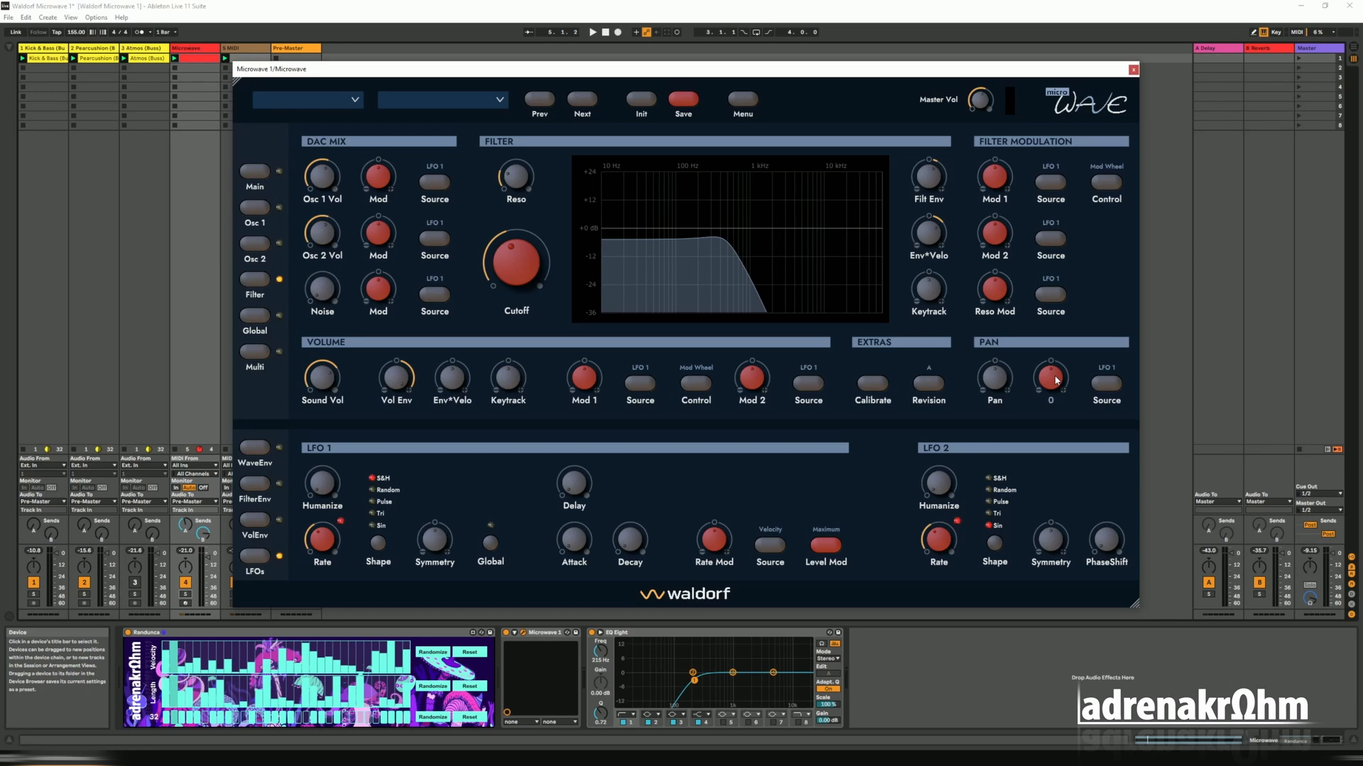
key("space")
mouse_move(1057, 382)
left_mouse_down()
mouse_move(1056, 334)
mouse_move(1049, 374)
left_mouse_up()
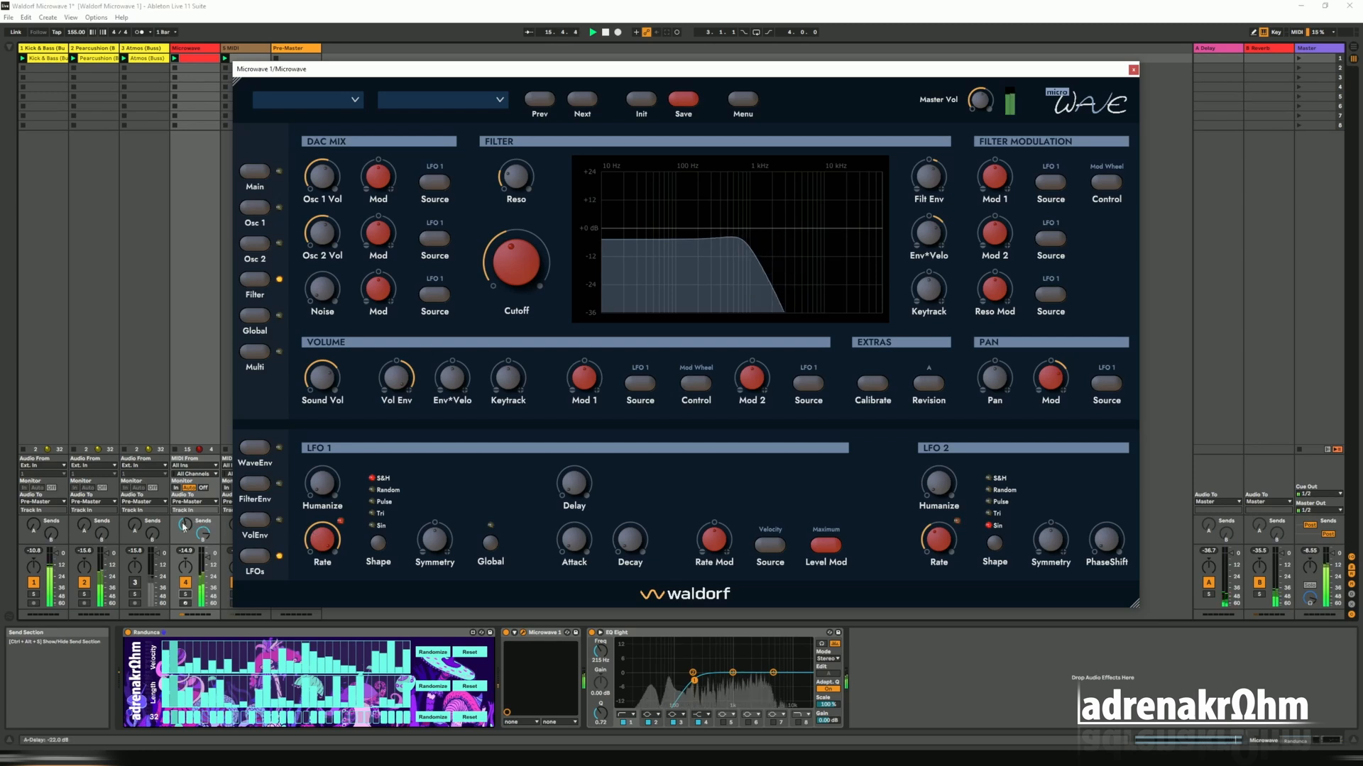
left_click_drag(183, 527, 184, 518)
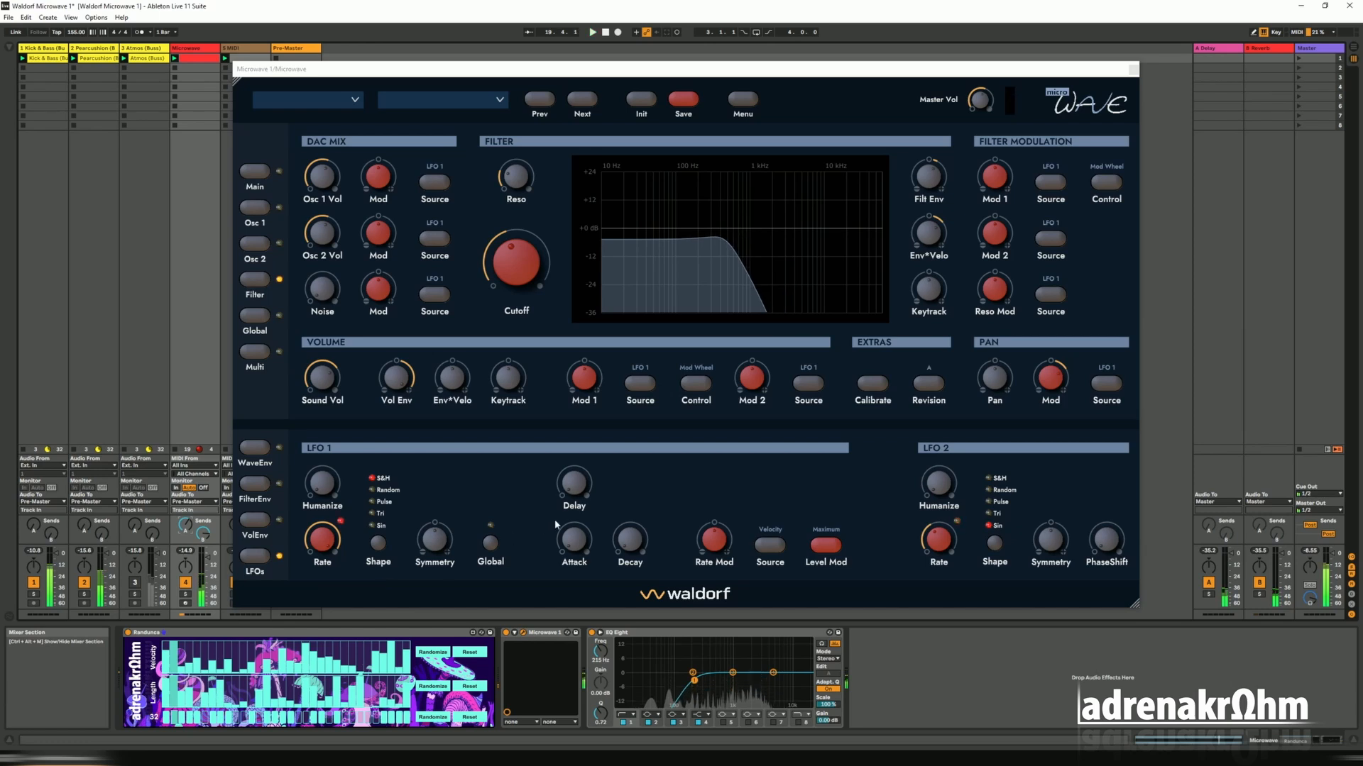
Assign Velocity to oscillator 1's first wave modulation, raise its amount to +57, and play the sequence.
left_click(255, 208)
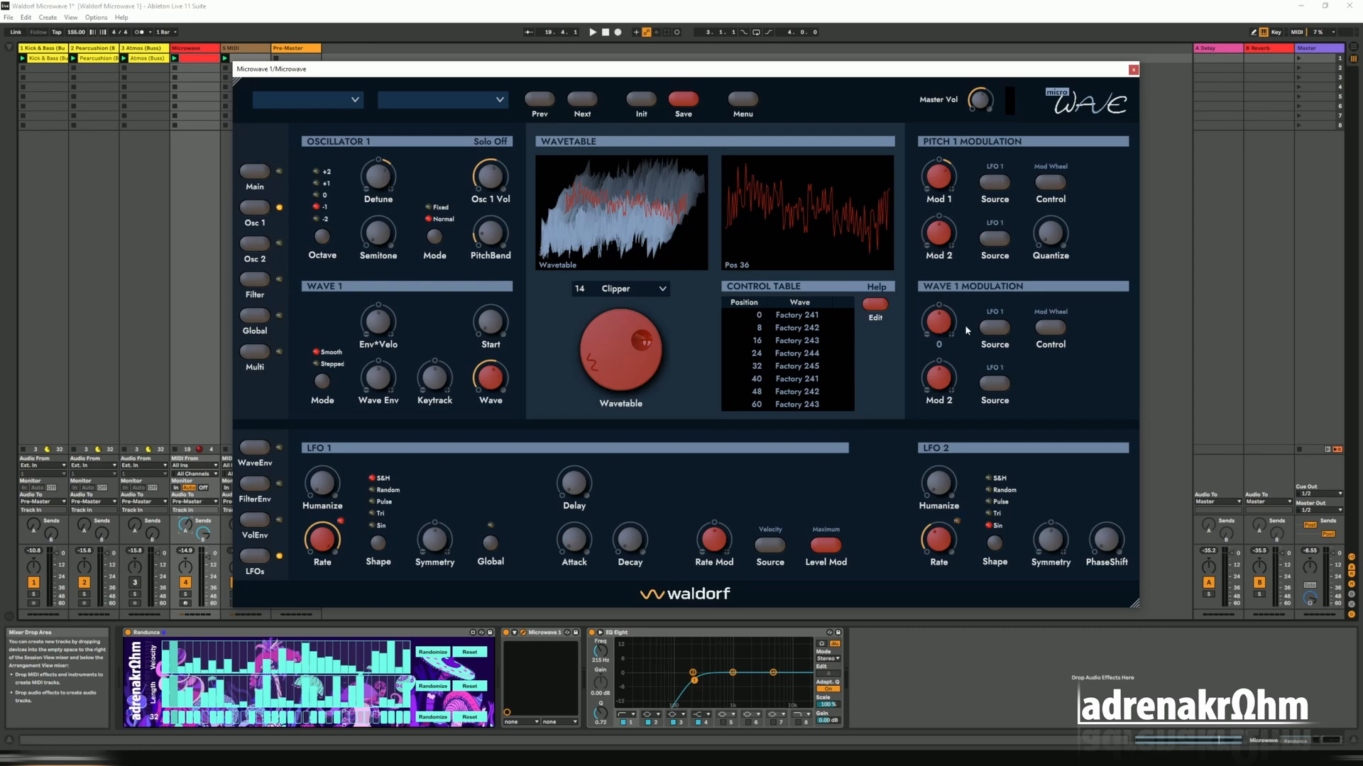
left_click(994, 329)
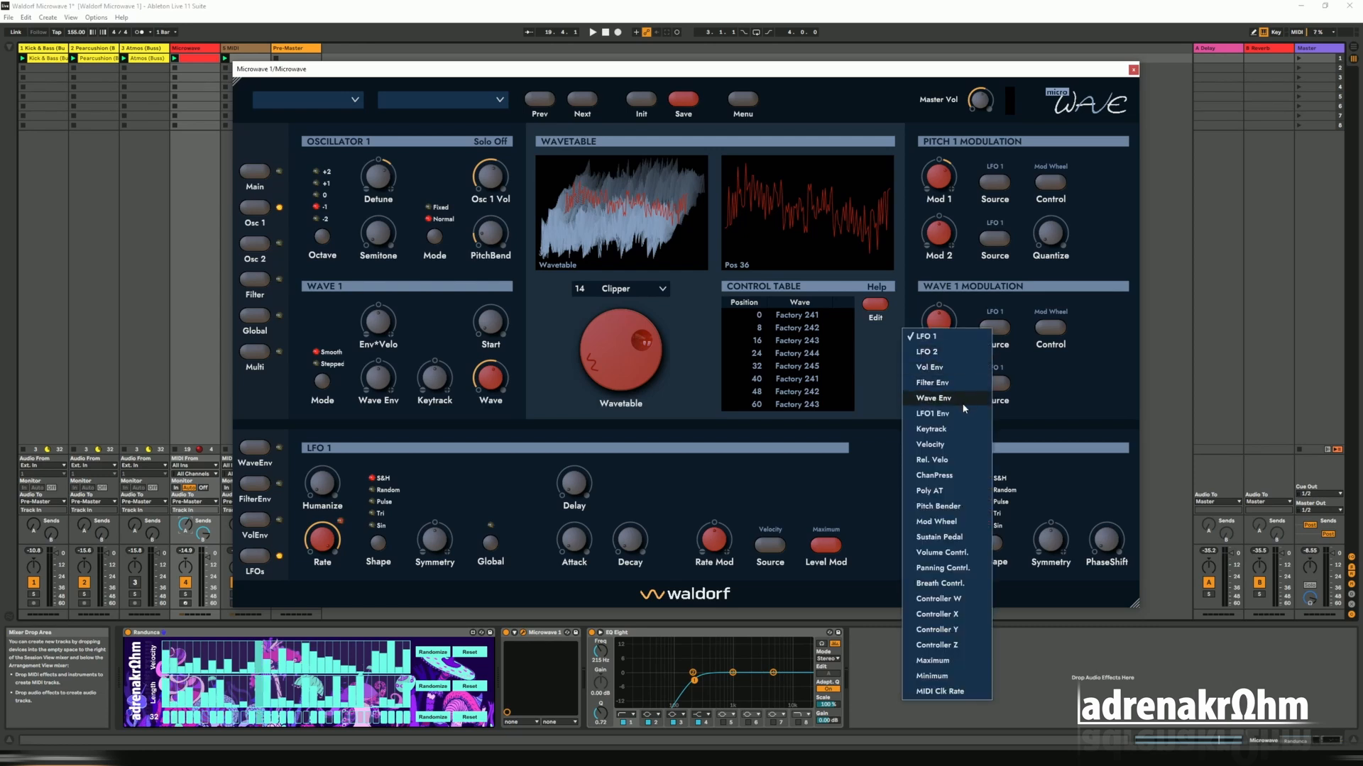
left_click(958, 442)
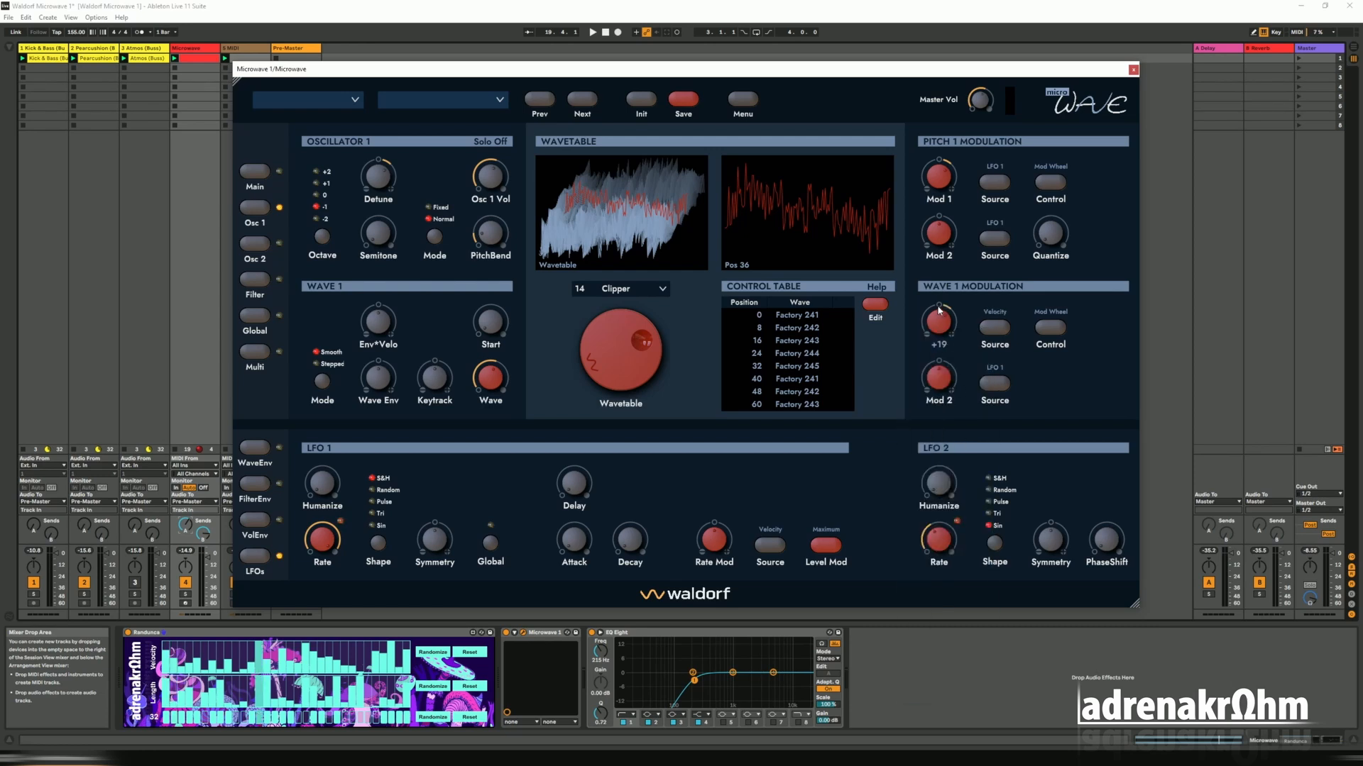
left_click_drag(939, 310, 946, 312)
key("space")
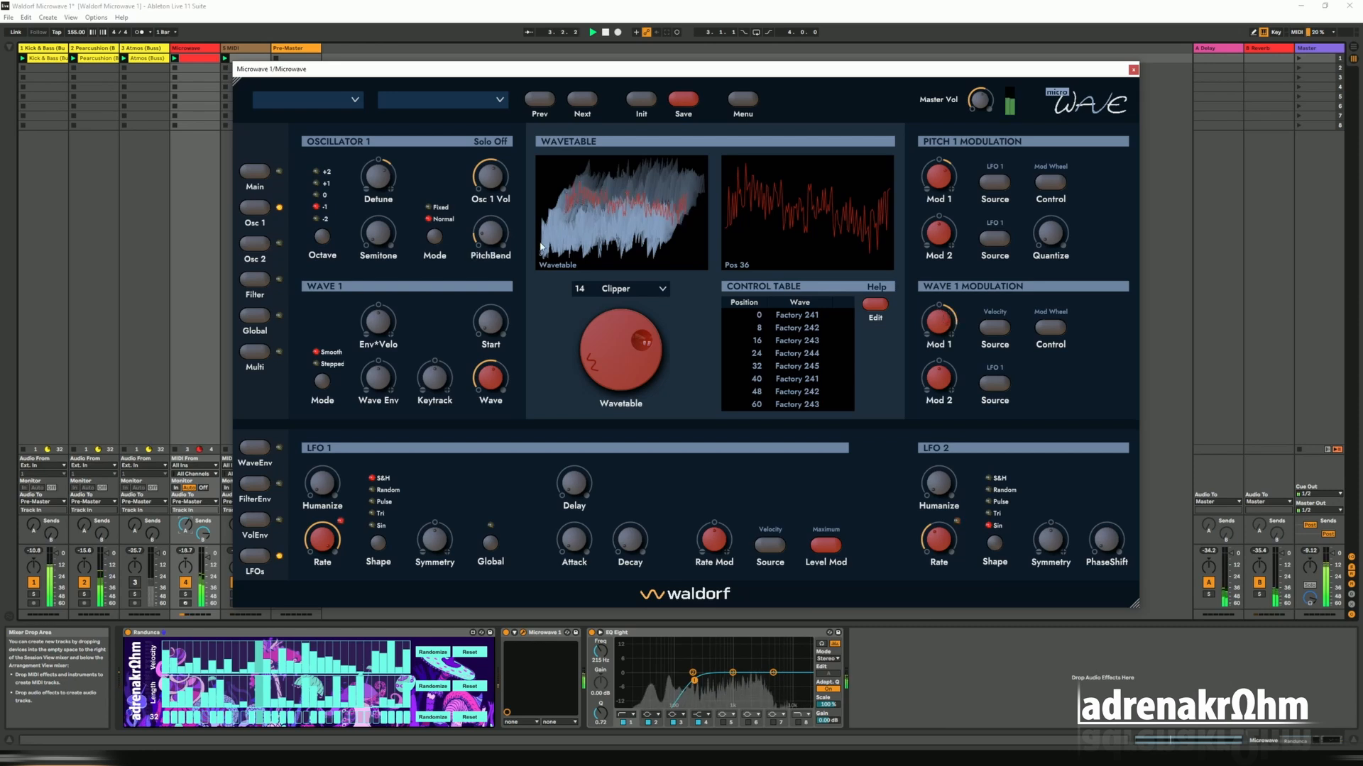
left_click_drag(939, 320, 939, 316)
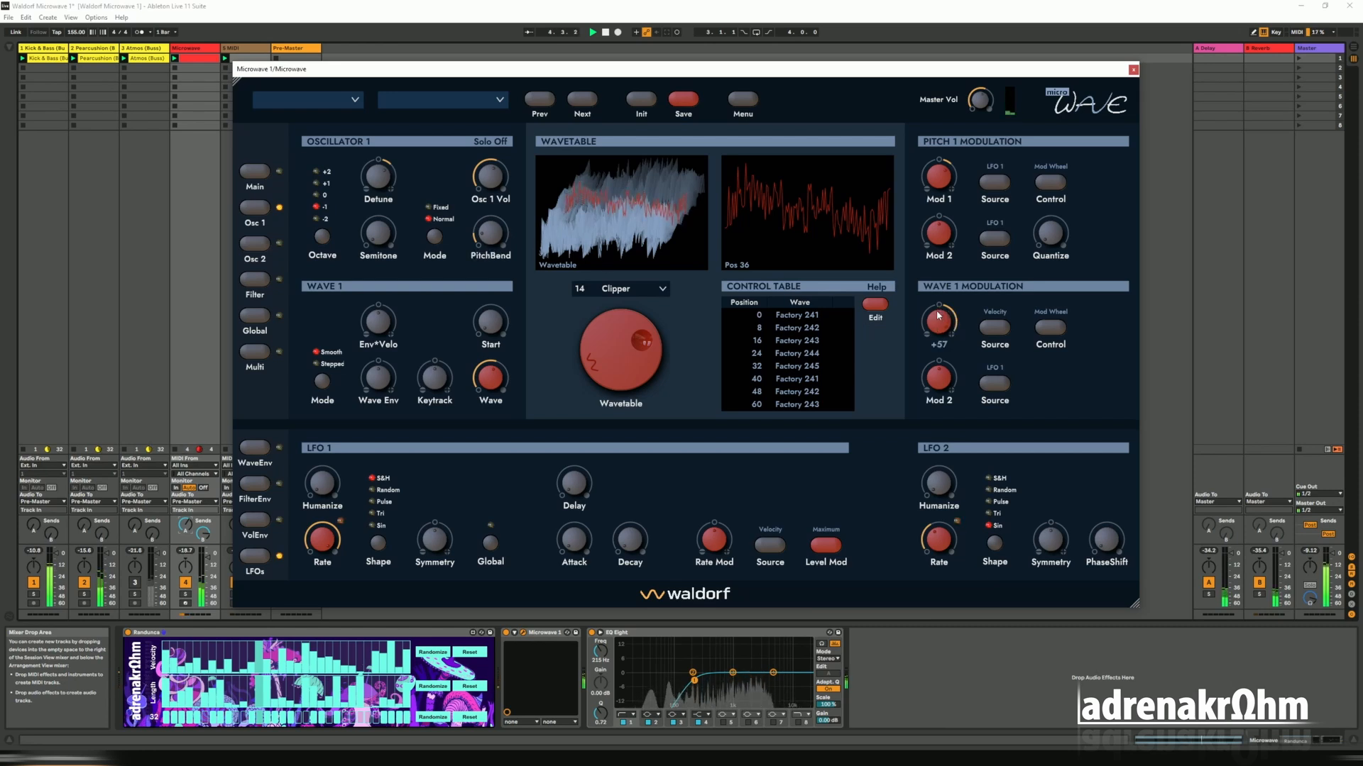
Modulate Wave 1 from Velocity through Mod 2 instead of Mod 1, at about +39, and fine-tune the Wave 1 position during playback.
left_click(995, 382)
left_click(956, 484)
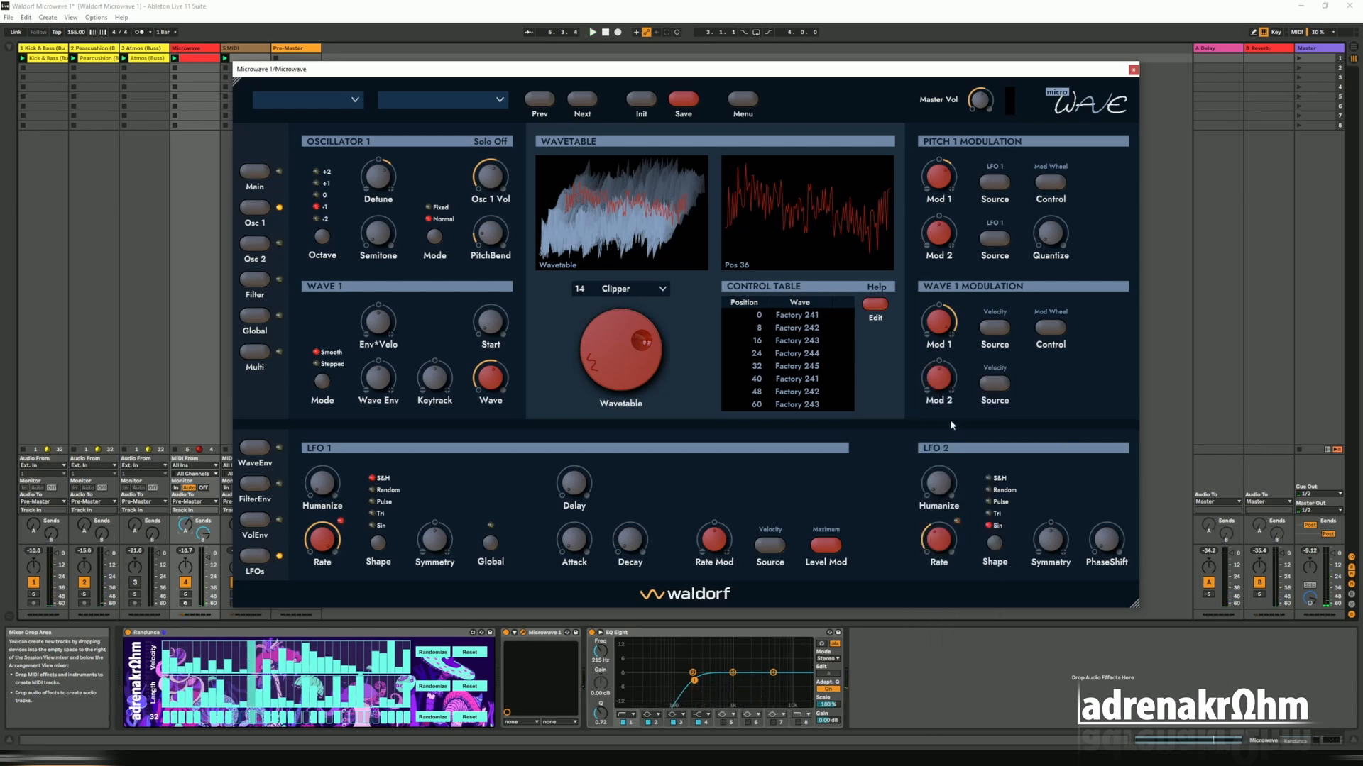
left_click_drag(938, 332, 954, 335)
key("space")
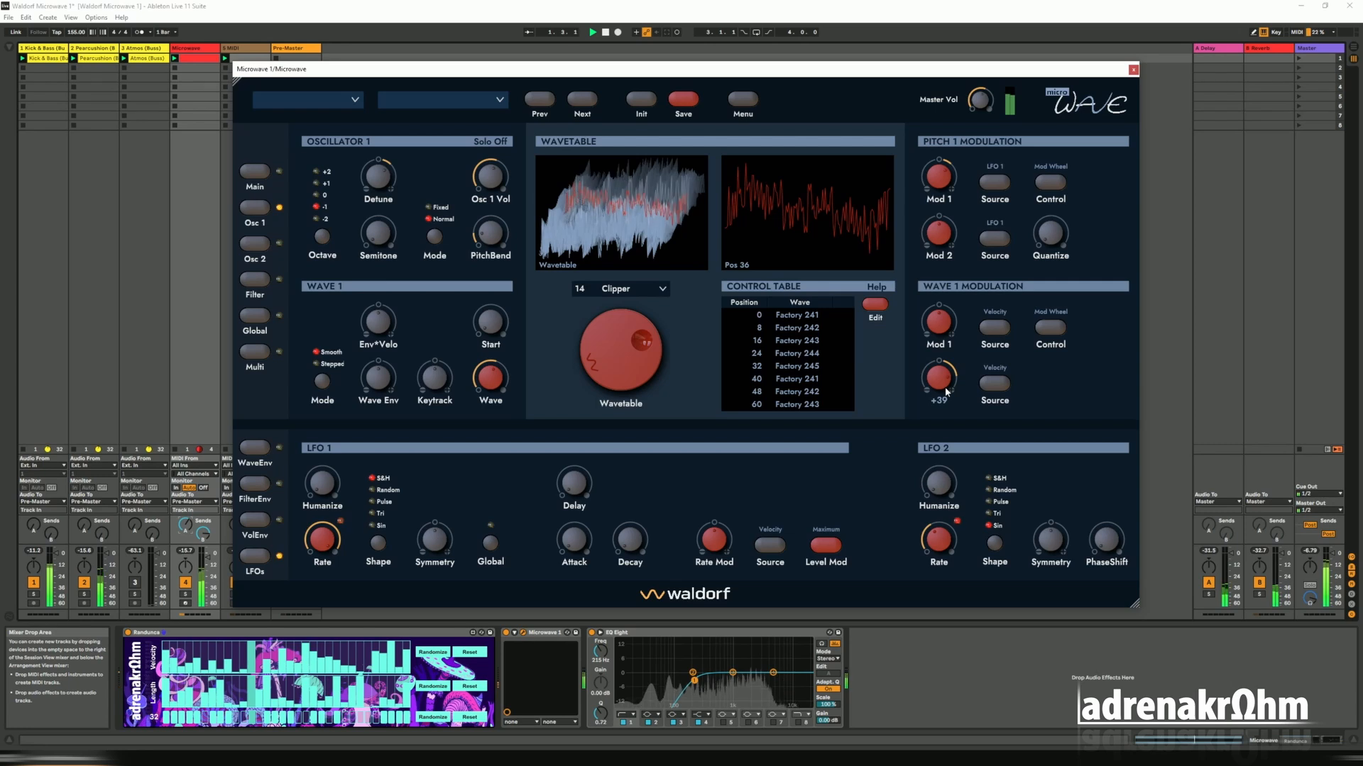
left_click_drag(948, 389, 945, 380)
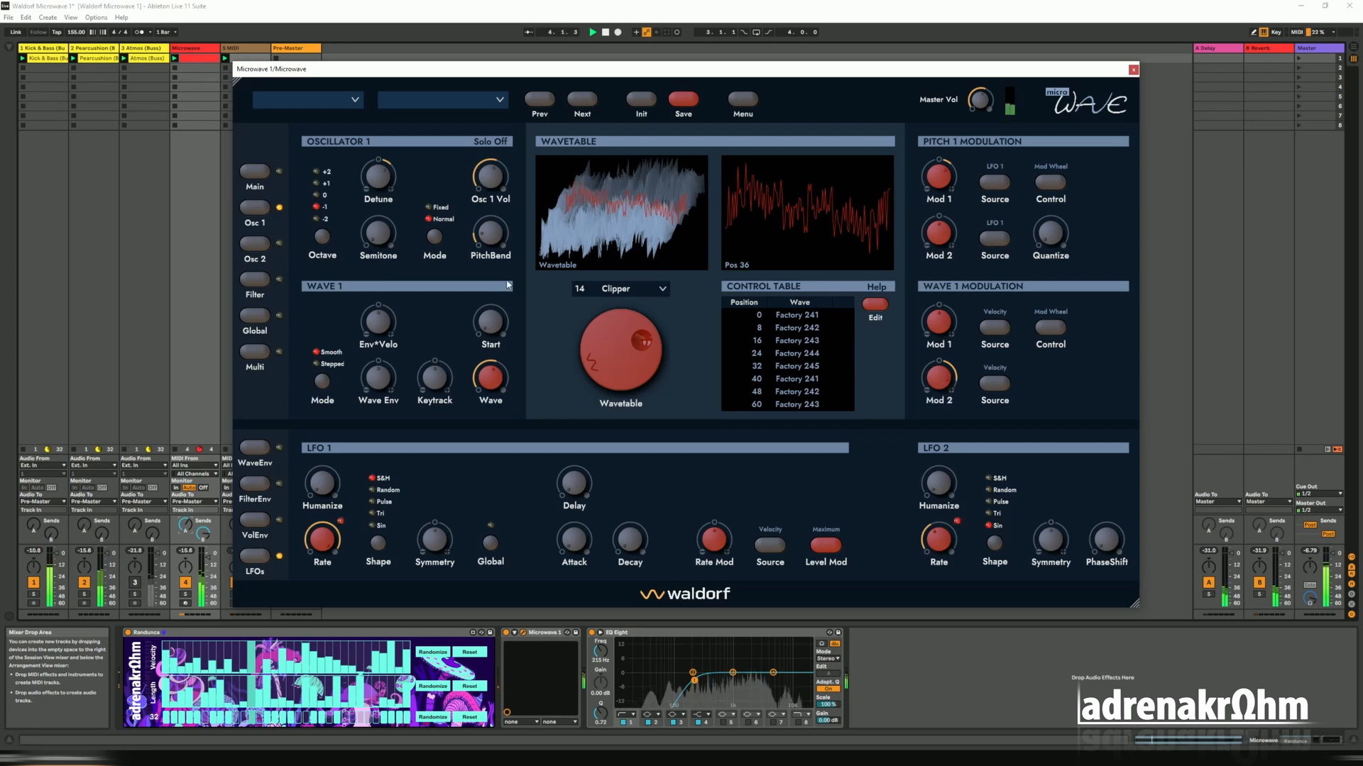
mouse_move(491, 379)
mouse_move(491, 379)
left_mouse_down()
mouse_move(493, 425)
mouse_move(500, 347)
mouse_move(493, 384)
left_mouse_up()
Modulate Wave 2 from Velocity through Mod 2 by a positive amount and set oscillator 2's wave position to 44.
left_click(255, 243)
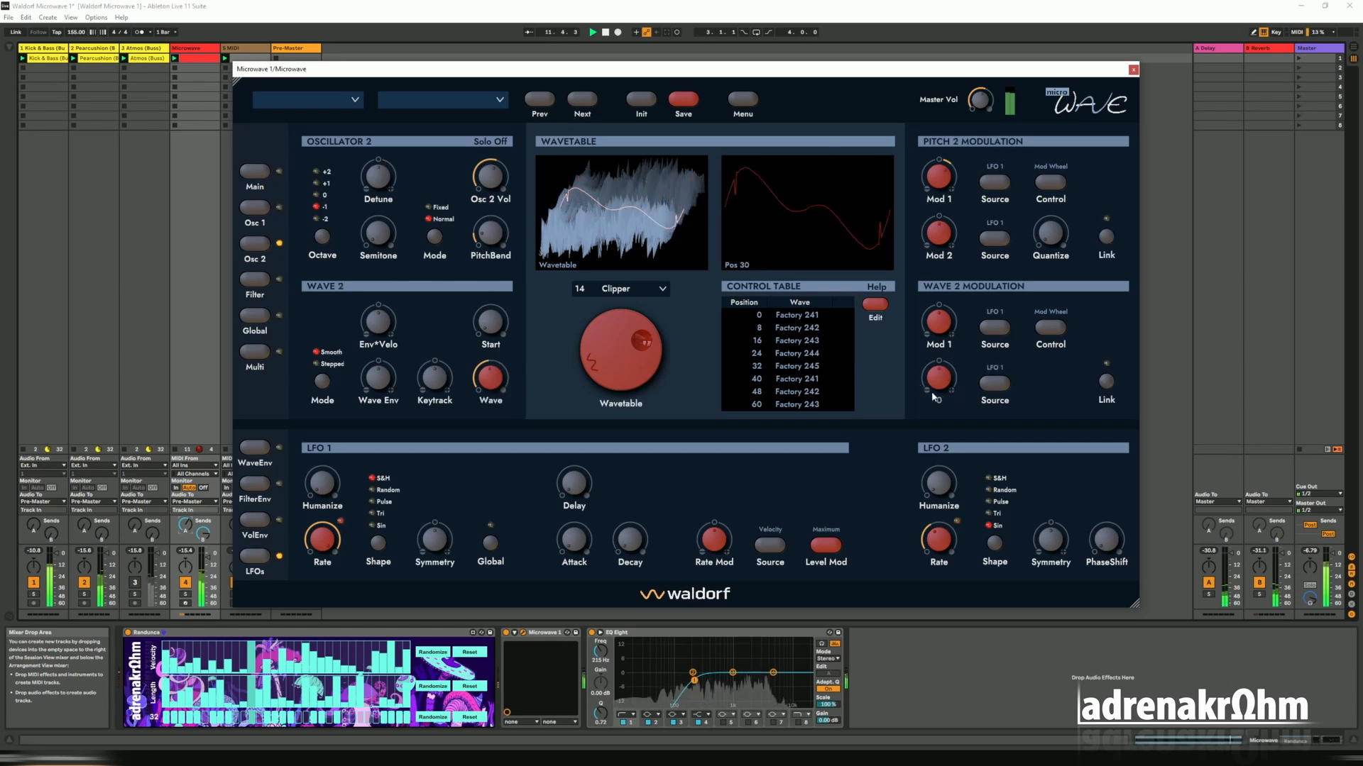
left_click(994, 384)
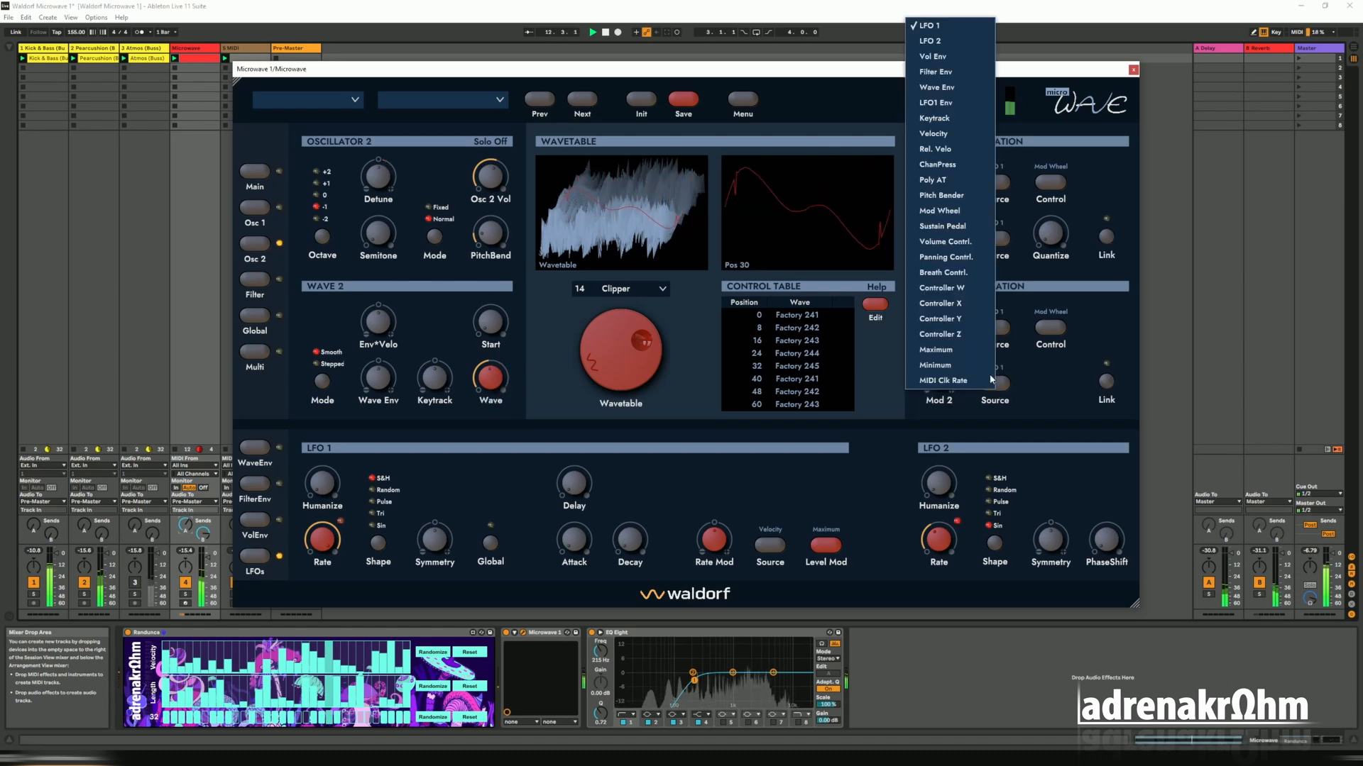
left_click(947, 135)
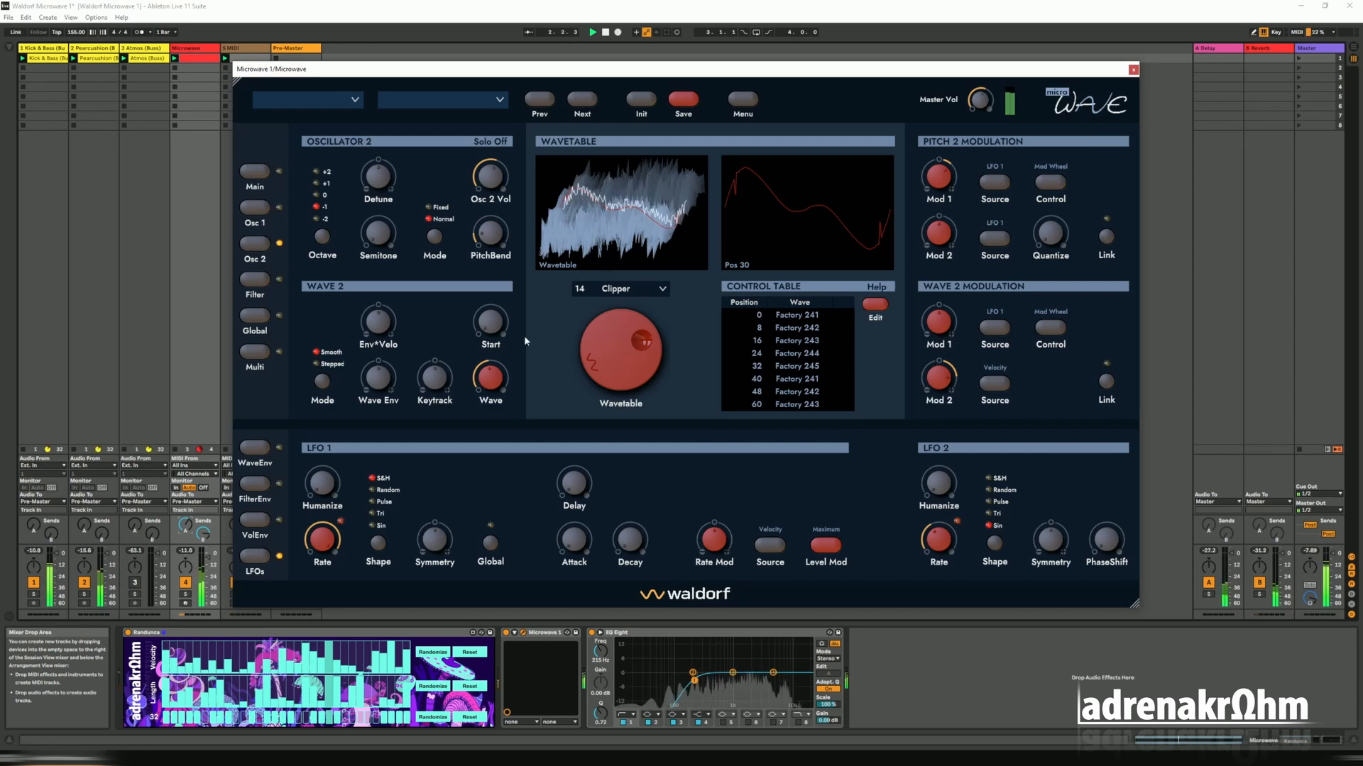
left_click_drag(499, 387, 495, 351)
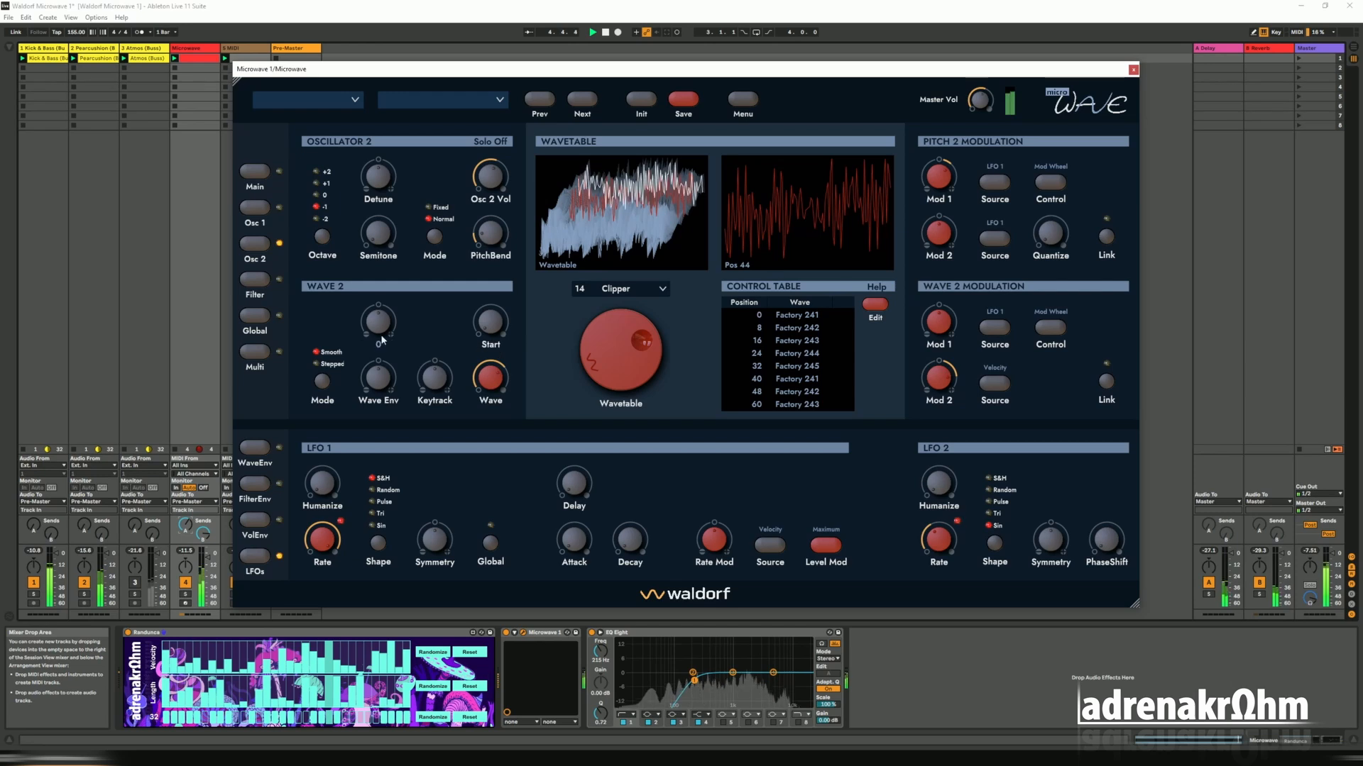
Set the filter cutoff to 62 and replay the sequence.
left_click(253, 182)
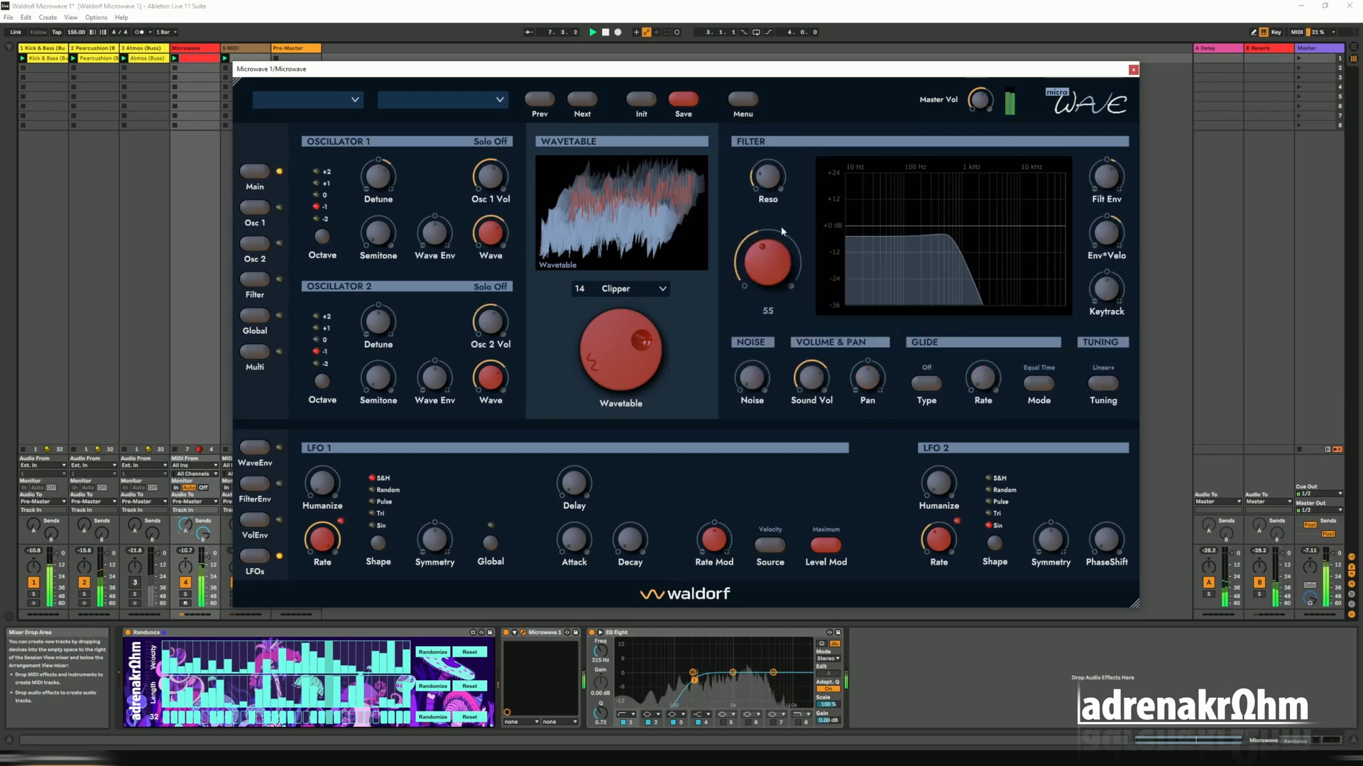
mouse_move(768, 259)
left_mouse_down()
mouse_move(767, 242)
mouse_move(765, 264)
left_mouse_up()
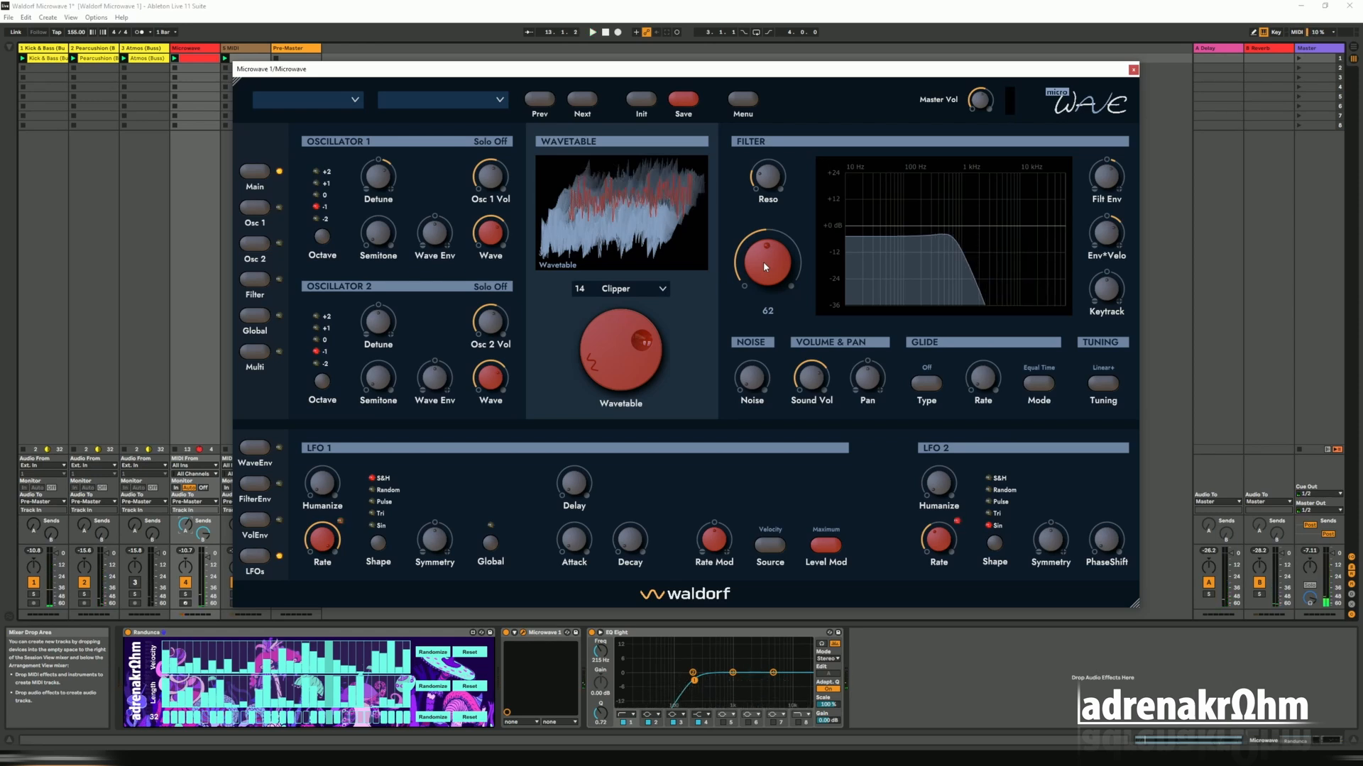
key("space")
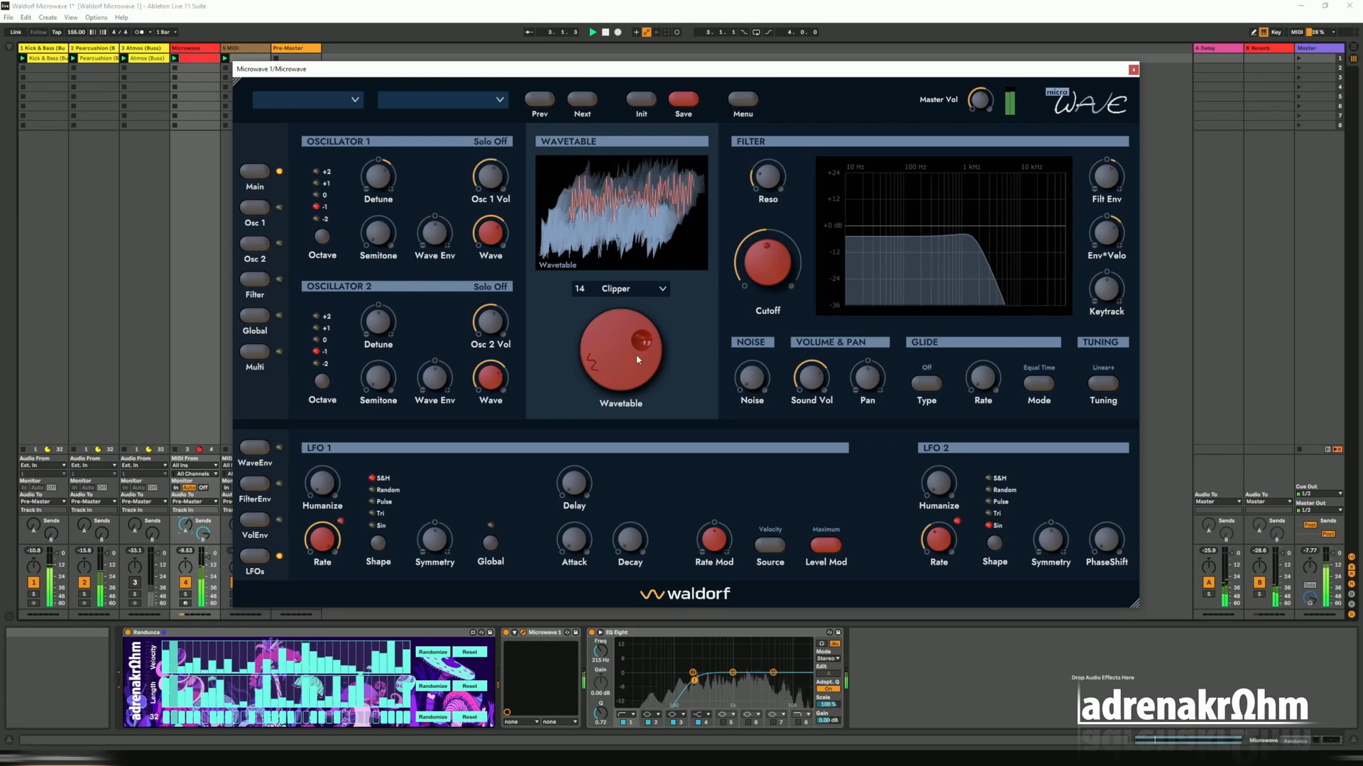
Audition wavetables from 01 Resonant to 10 Add Harm during playback, with both oscillators raised to octave +1.
left_click_drag(626, 345, 650, 504)
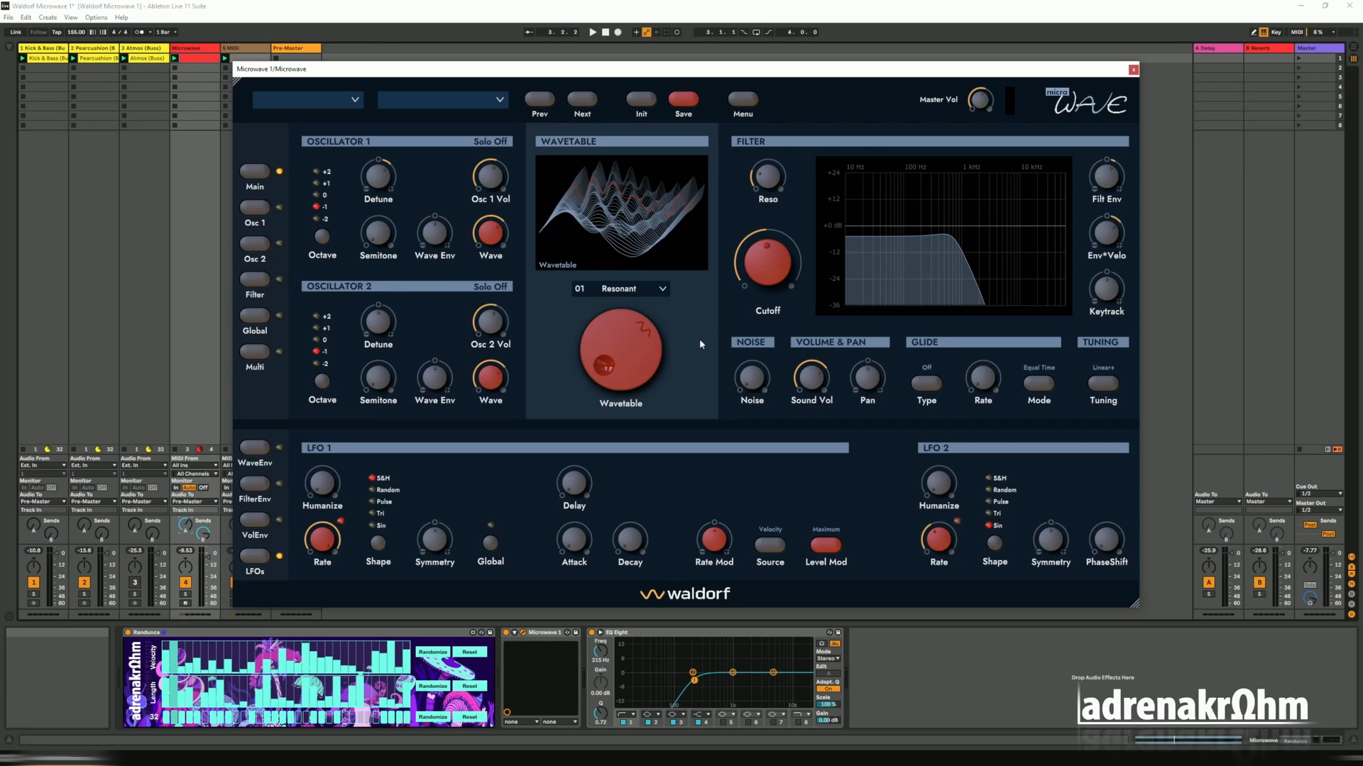
key("space")
mouse_move(626, 345)
left_mouse_down()
mouse_move(626, 295)
mouse_move(637, 316)
mouse_move(613, 341)
left_mouse_up()
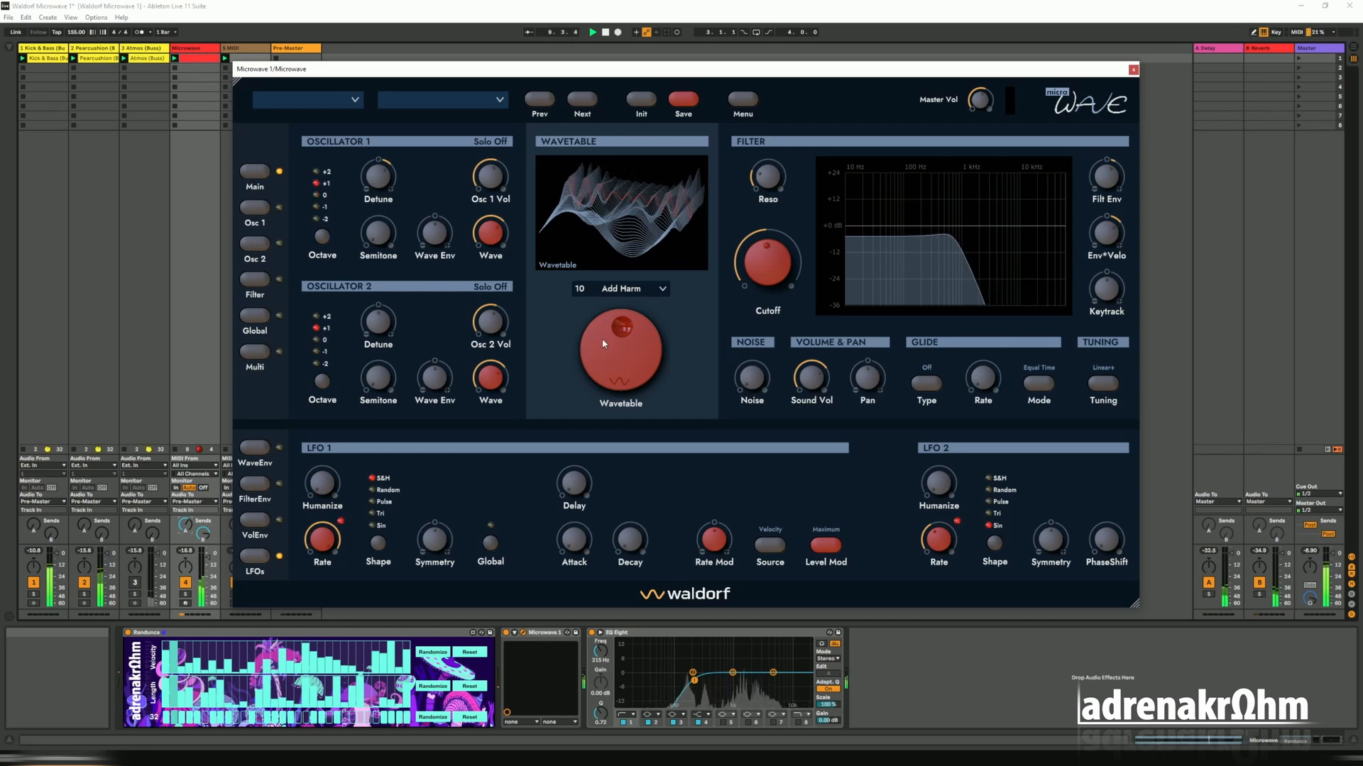
Move on through wavetables 14 Clipper and 17 Formant1 to 18 Polated while opening the filter cutoff during playback.
left_click_drag(604, 344, 630, 331)
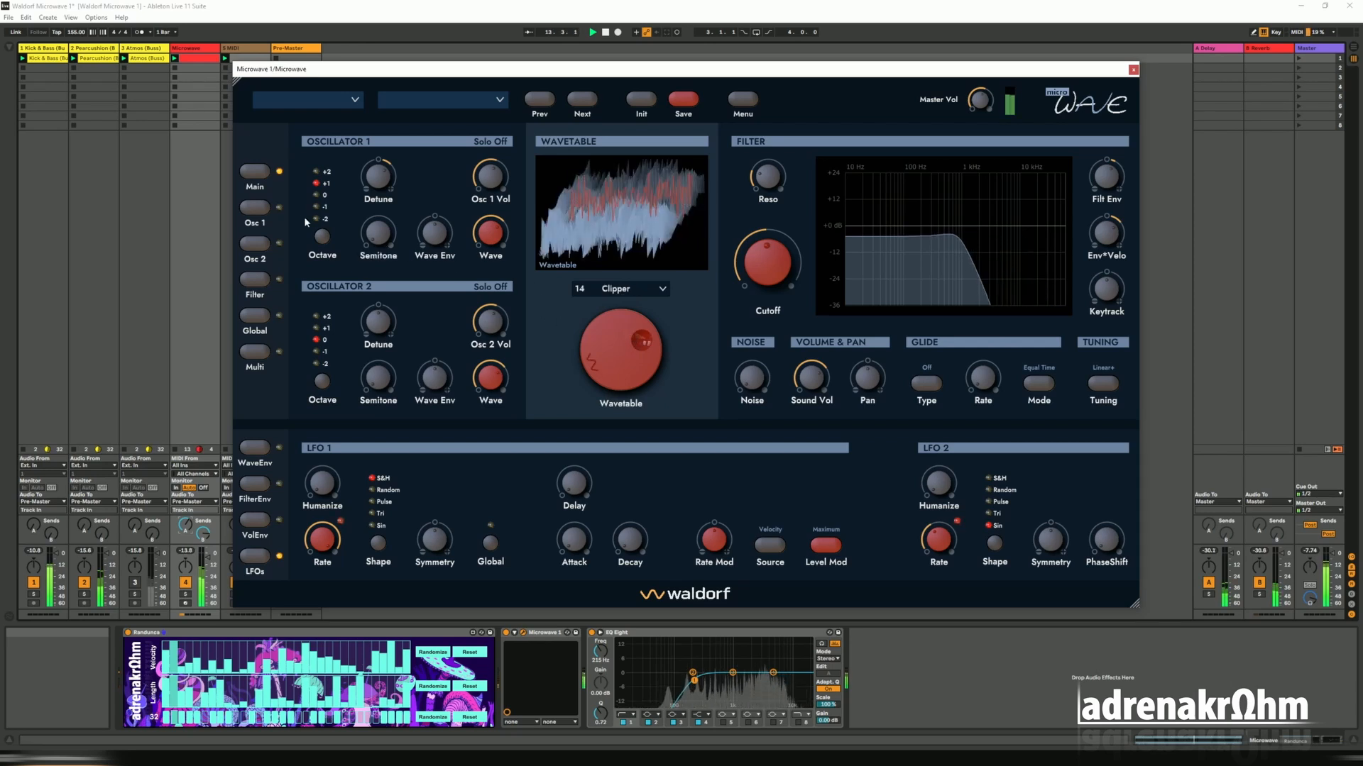
left_click(318, 196)
left_click_drag(599, 345, 610, 345)
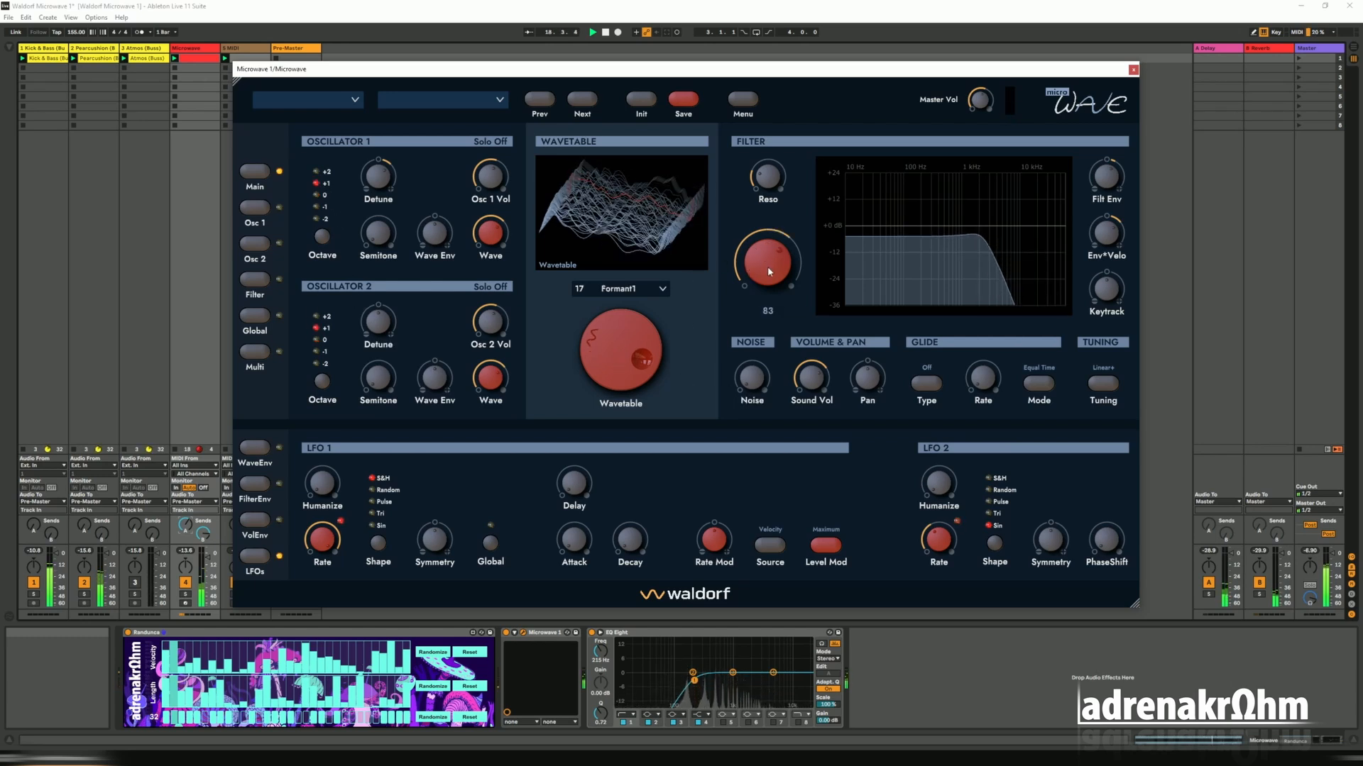
left_click_drag(621, 353, 619, 348)
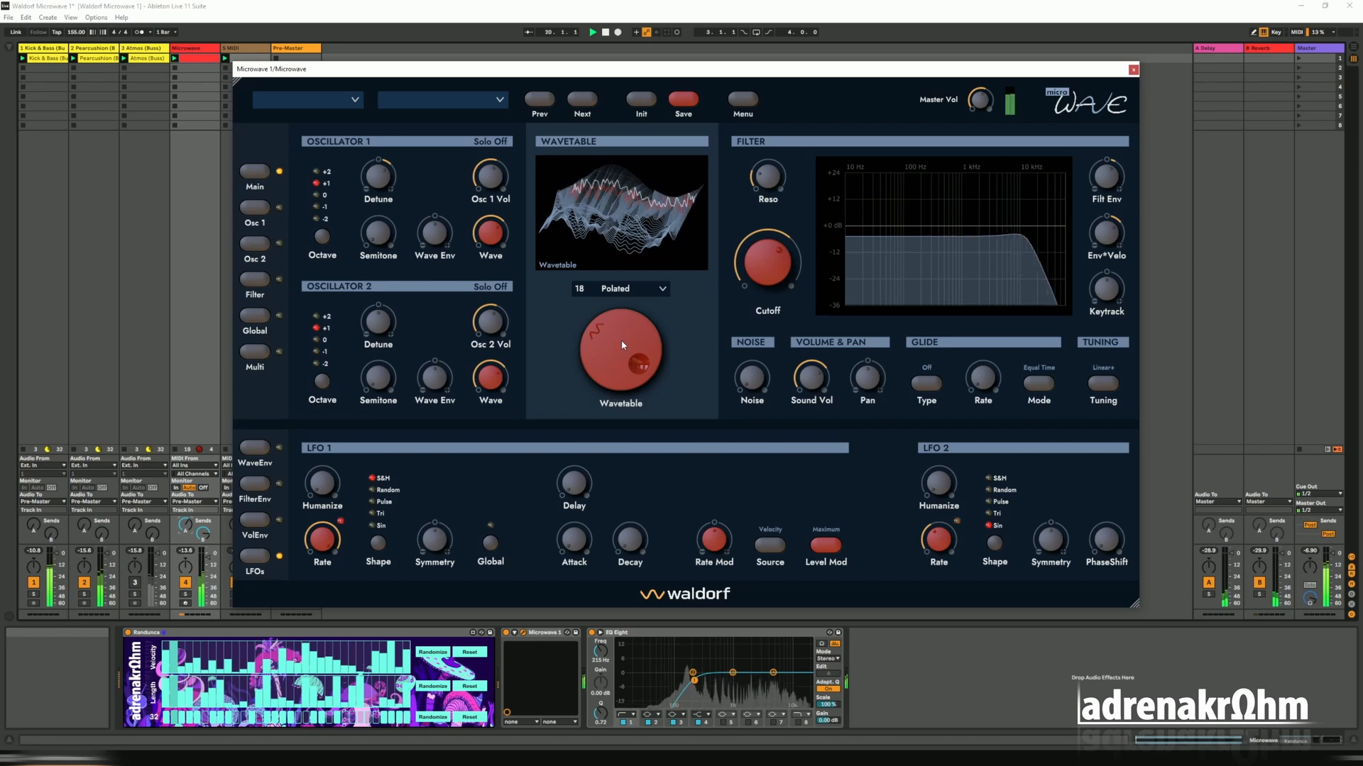
Lower both oscillators to octave -1, then reduce the filter cutoff and raise the resonance during playback.
left_click(323, 206)
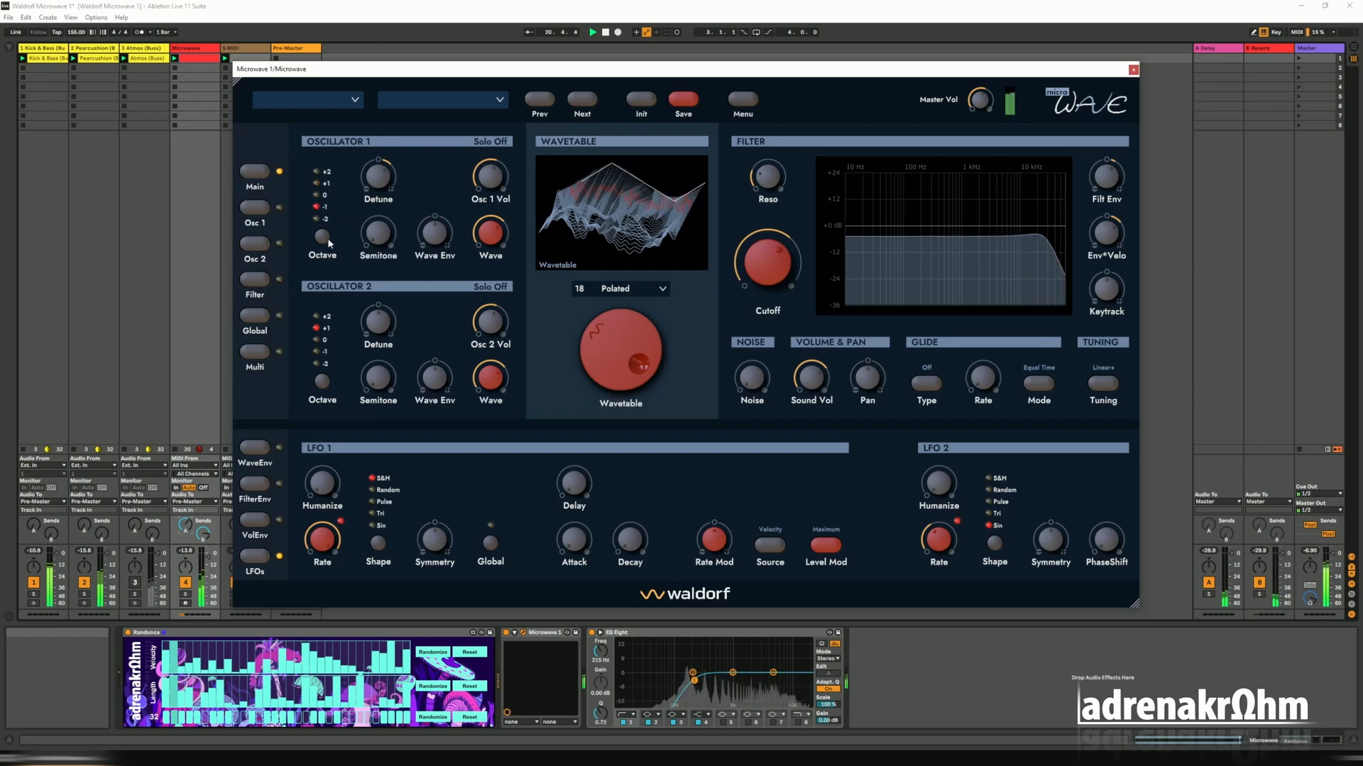
left_click(327, 351)
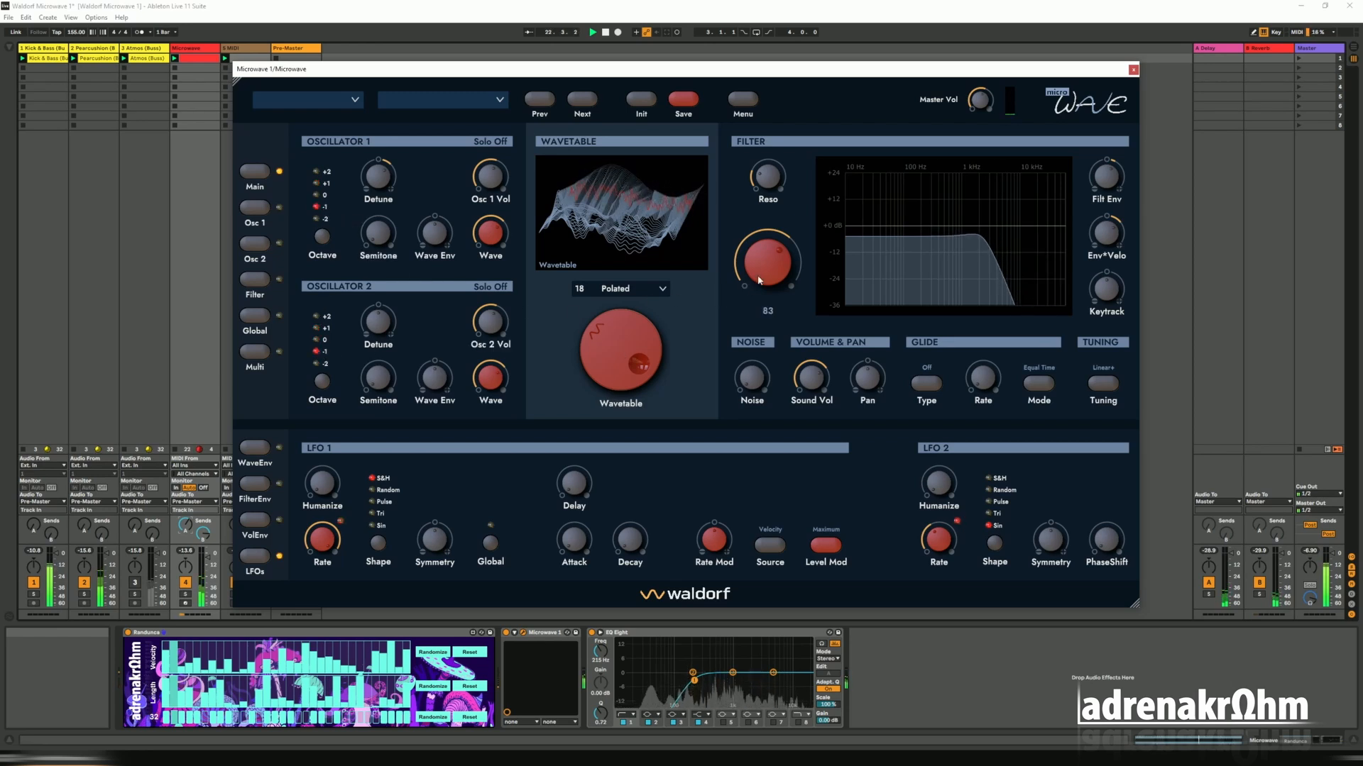
left_click_drag(761, 257, 783, 269)
left_click_drag(768, 178, 769, 114)
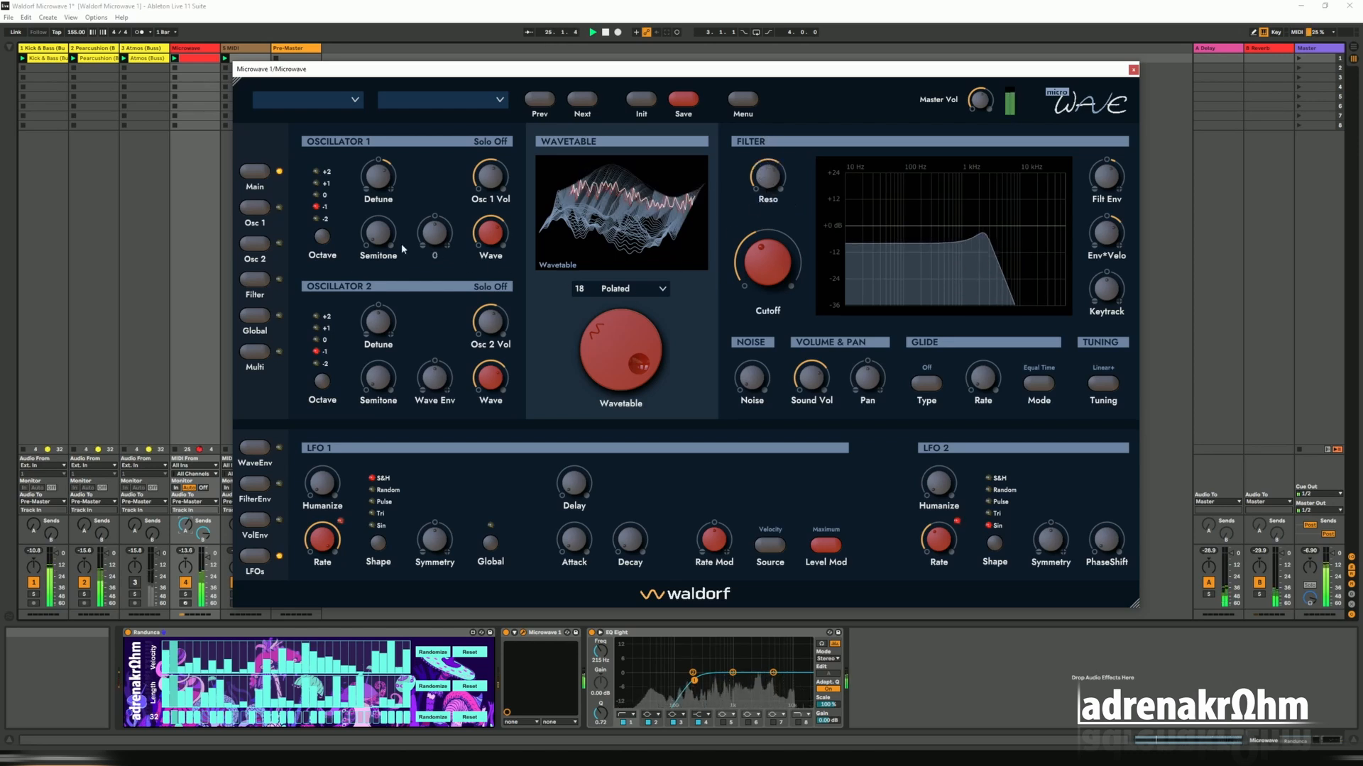
Switch to wavetable 20 Electr.P, trying both oscillators at octave 0 before setting them to octave -1.
left_click(324, 196)
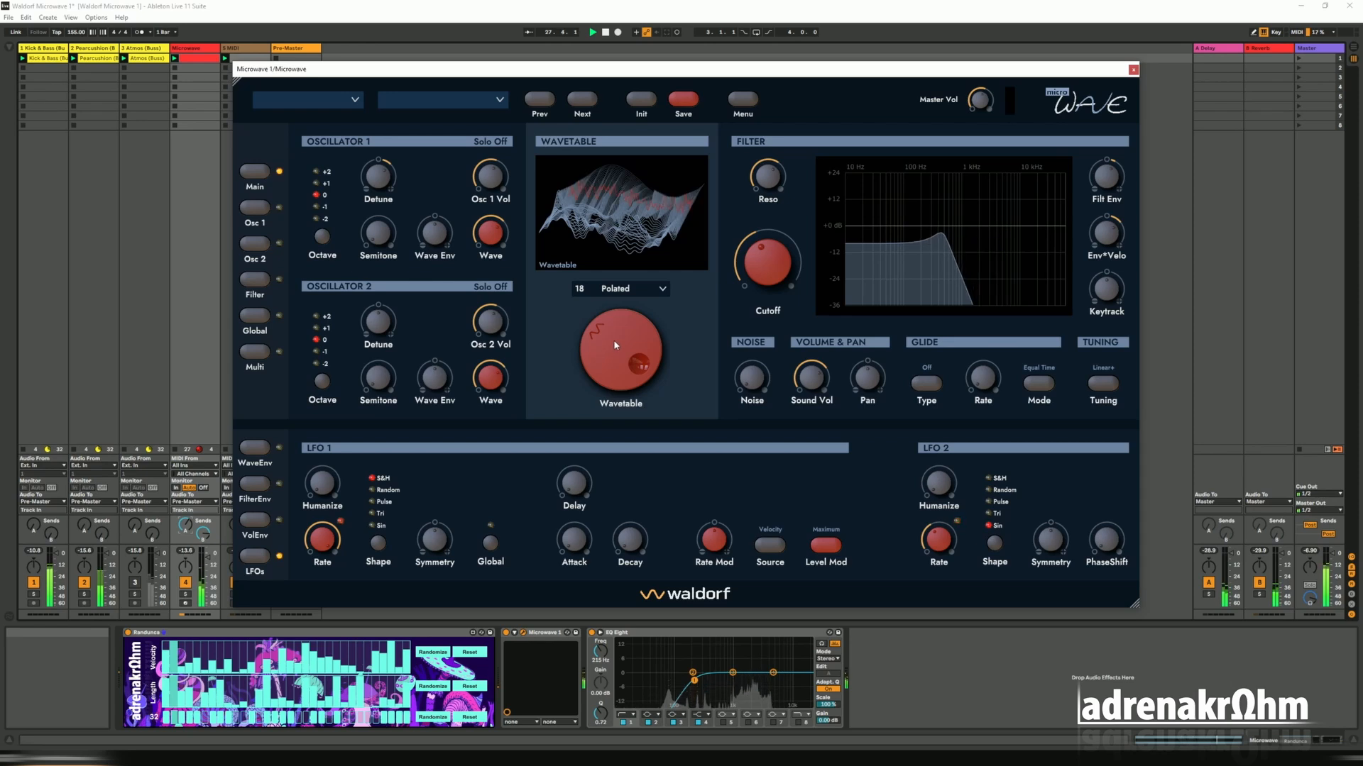
left_click_drag(613, 339, 615, 326)
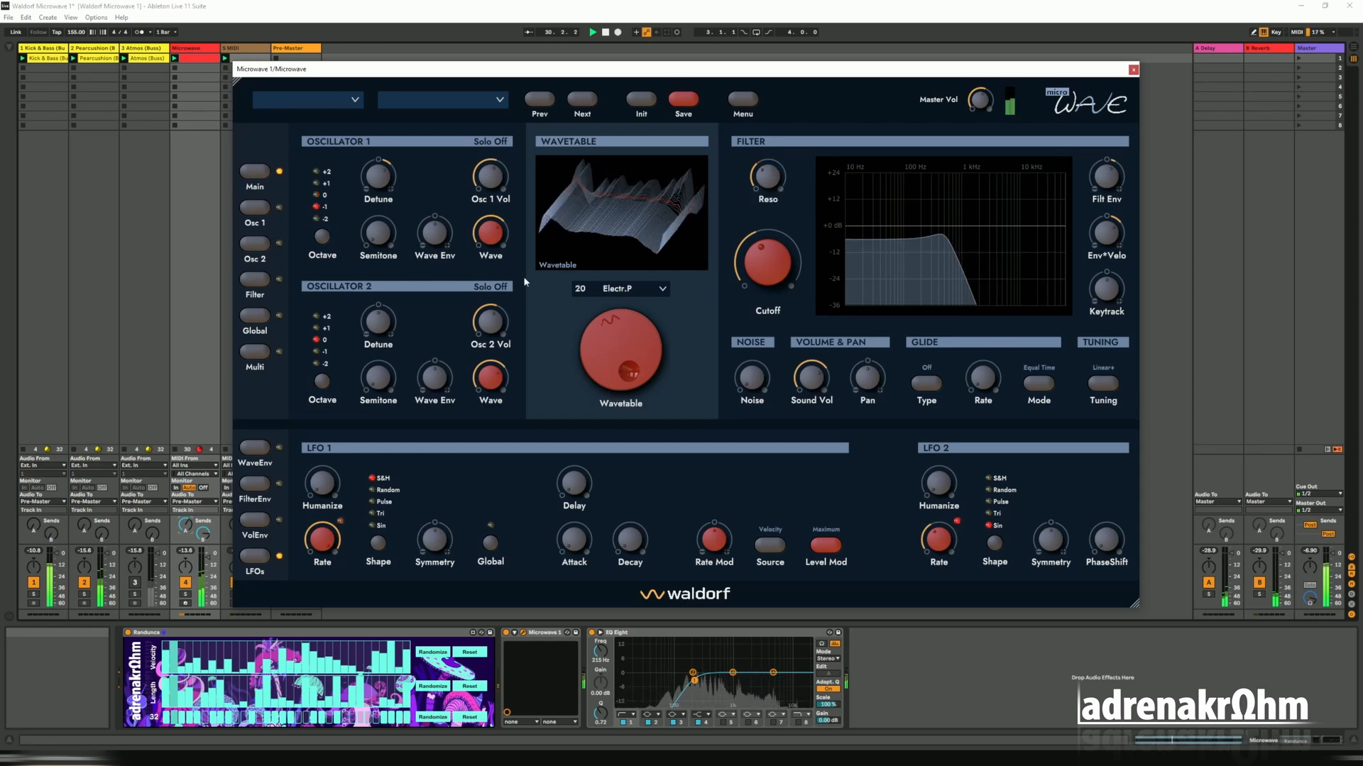
left_click(316, 218)
left_click(316, 352)
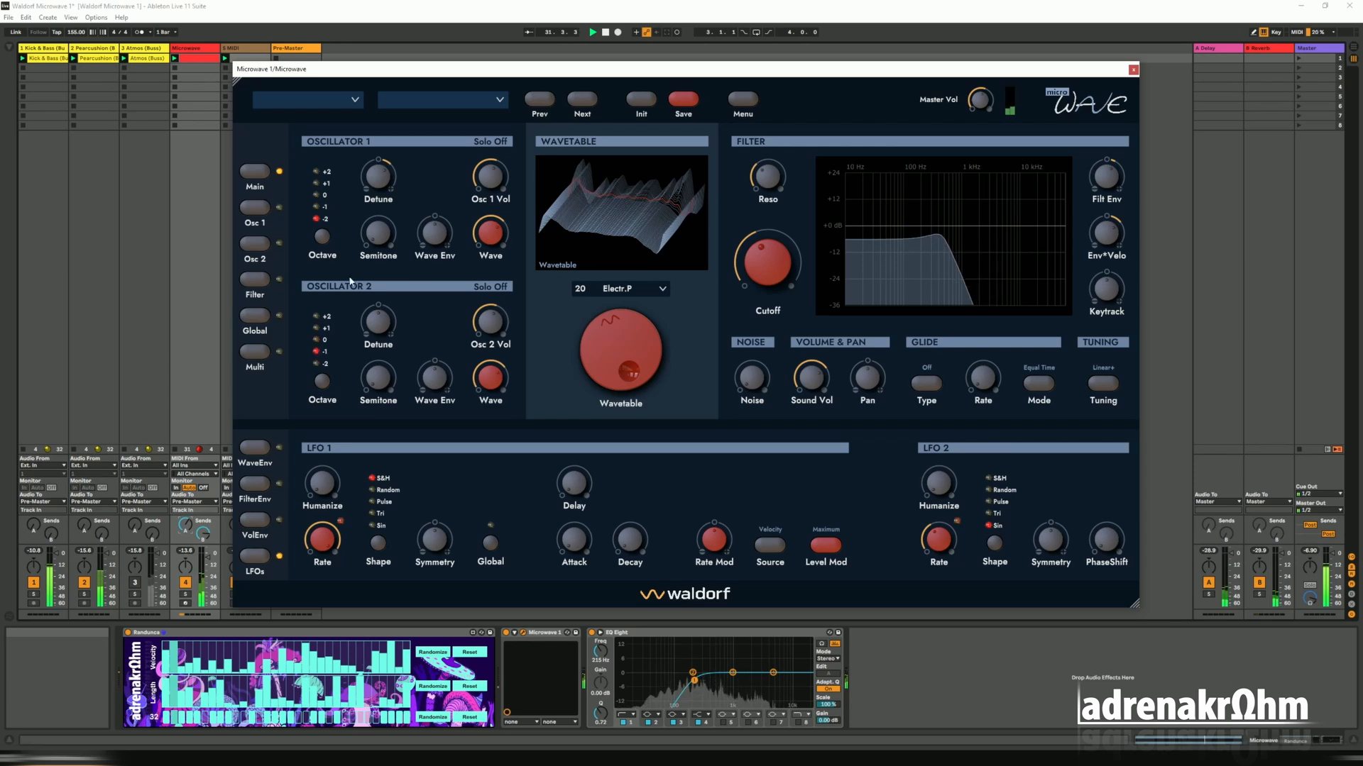
Solo the Microwave track and open the filter cutoff while adjusting the resonance.
left_click(186, 594)
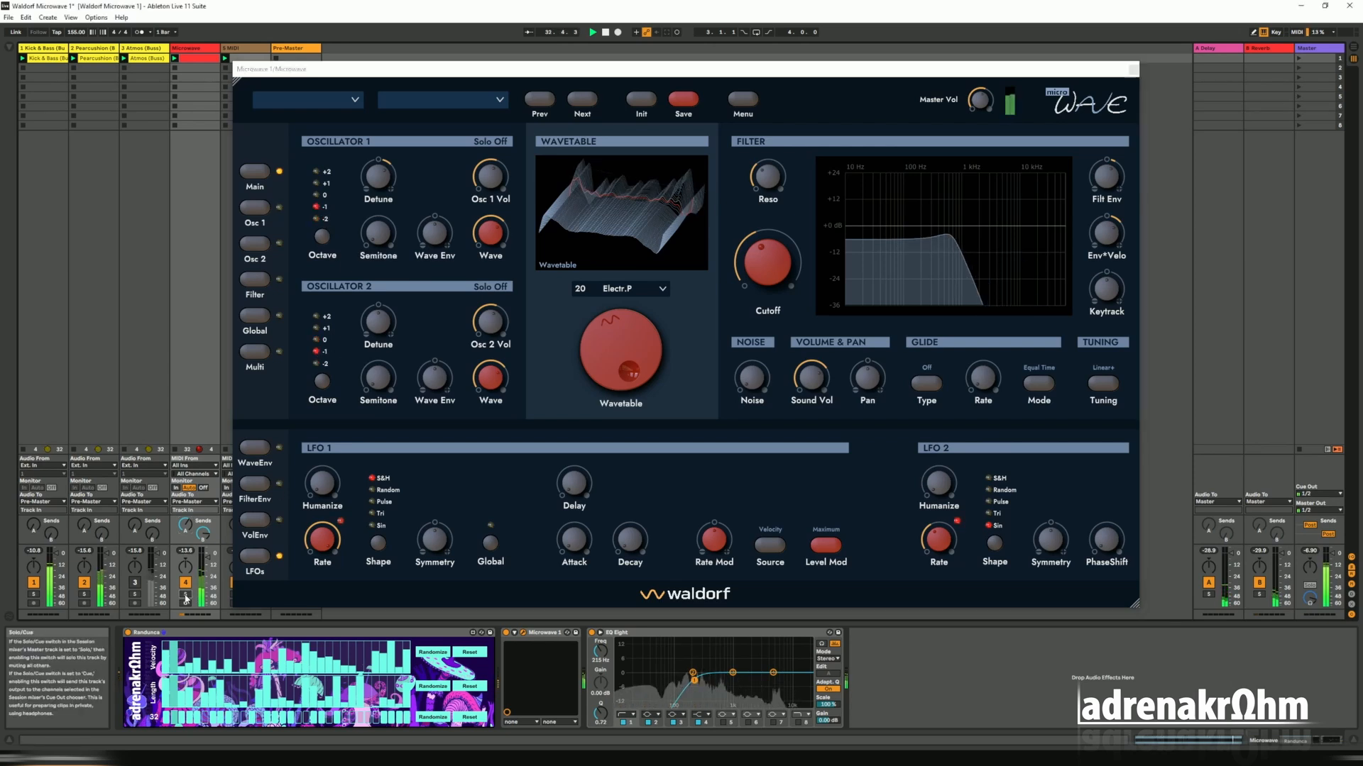
left_click_drag(767, 265, 780, 218)
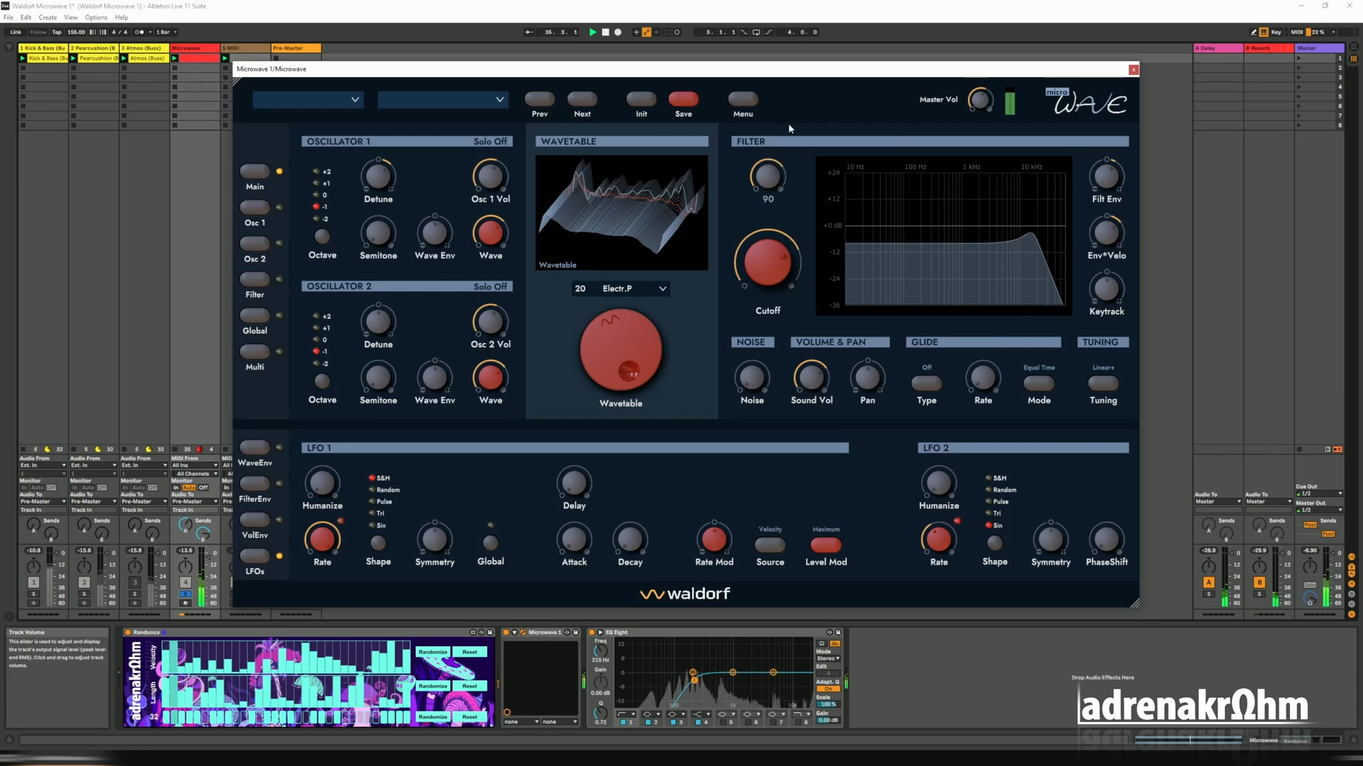
left_click_drag(777, 173, 783, 186)
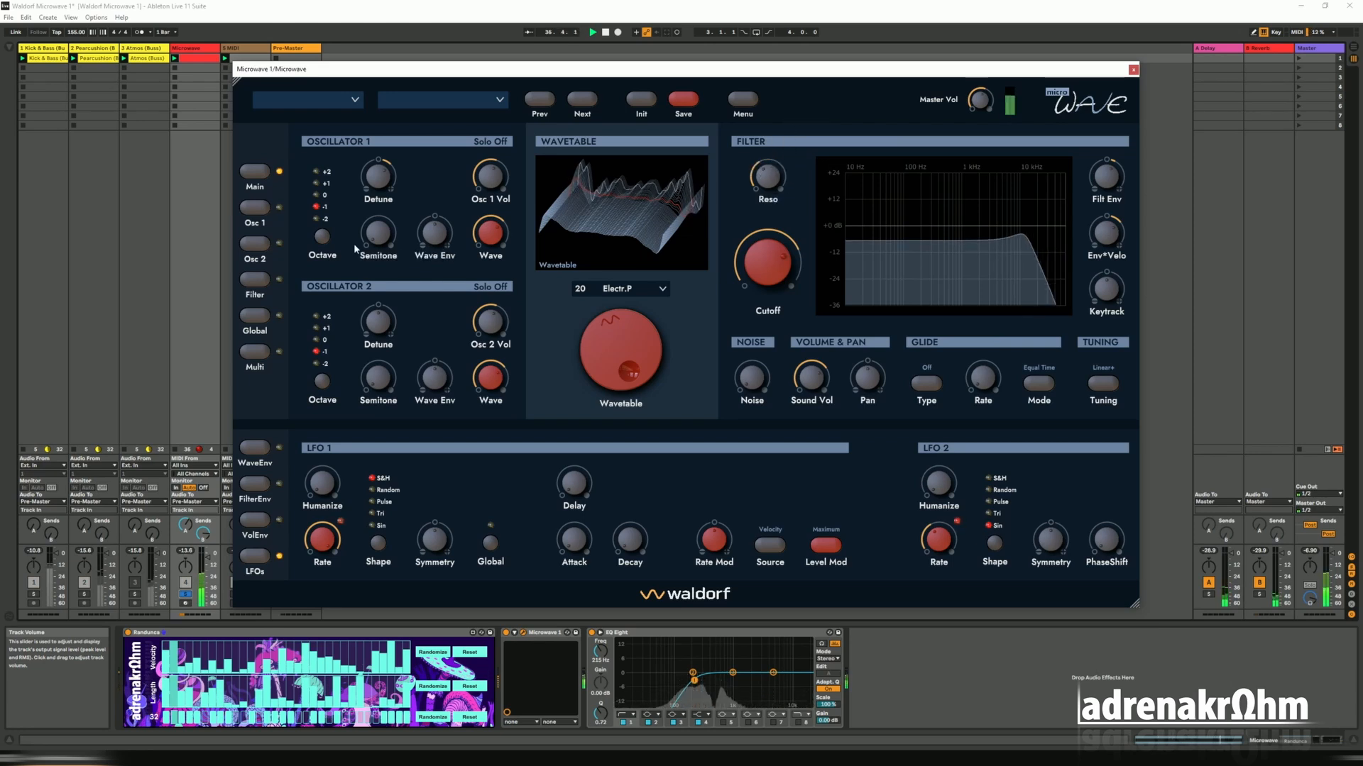
Select wavetable 22 Strong H with both oscillators at octave 0 and close the filter cutoff, readjusting the resonance.
left_click(320, 198)
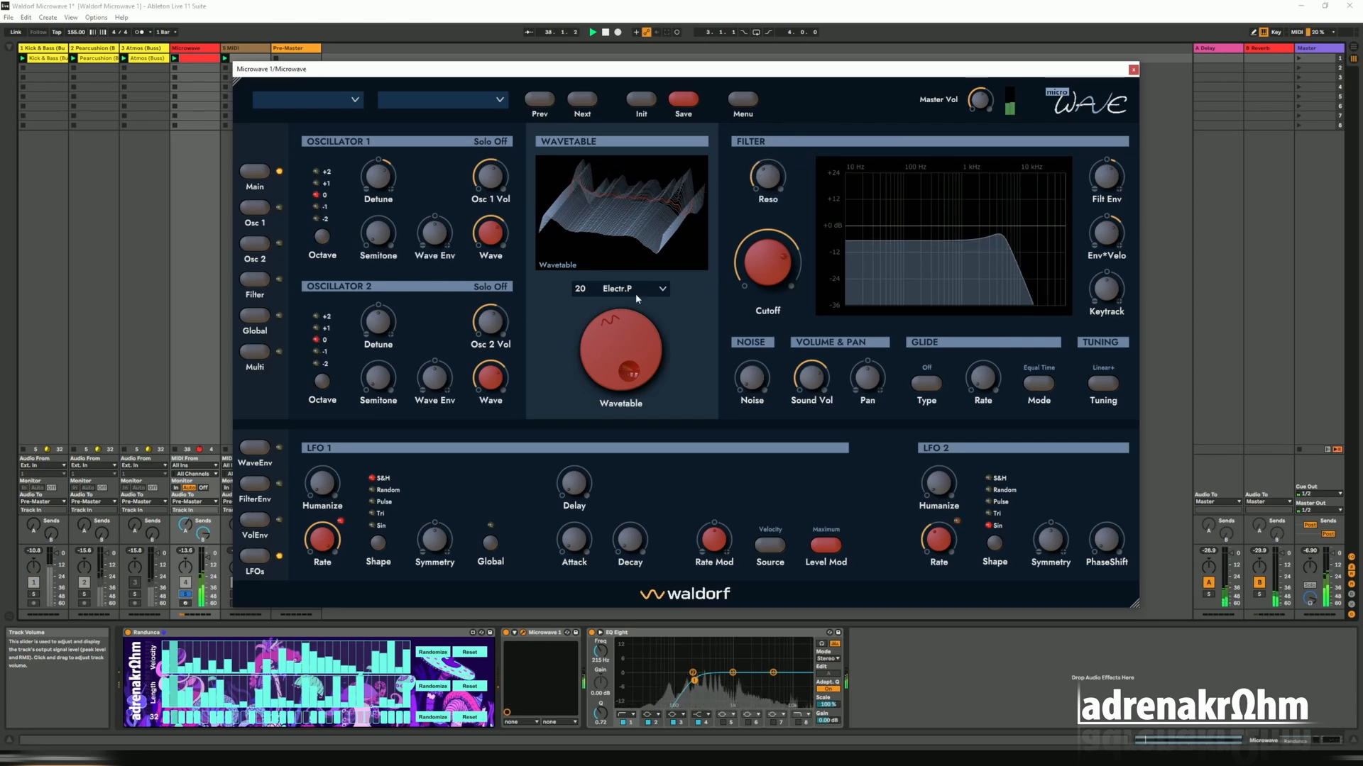
left_click_drag(623, 338, 633, 313)
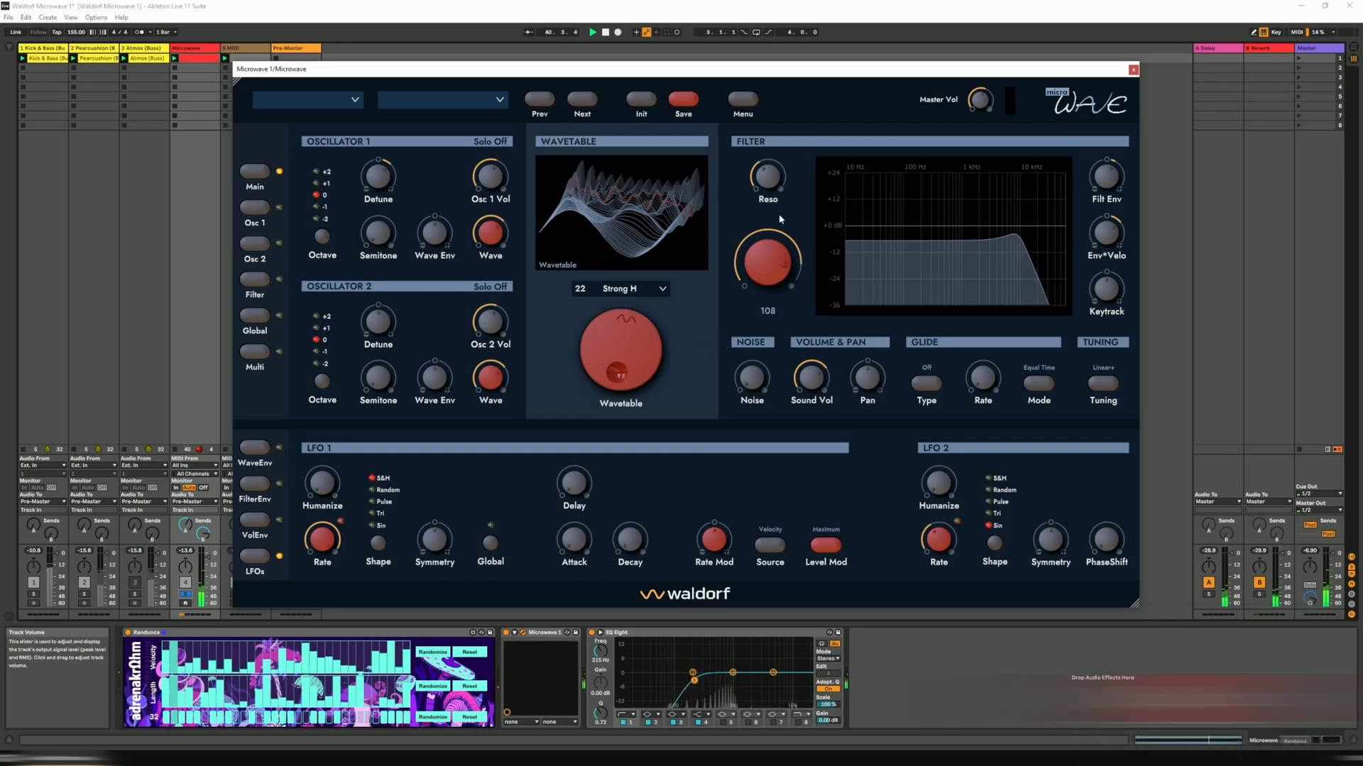
left_click_drag(765, 271, 773, 357)
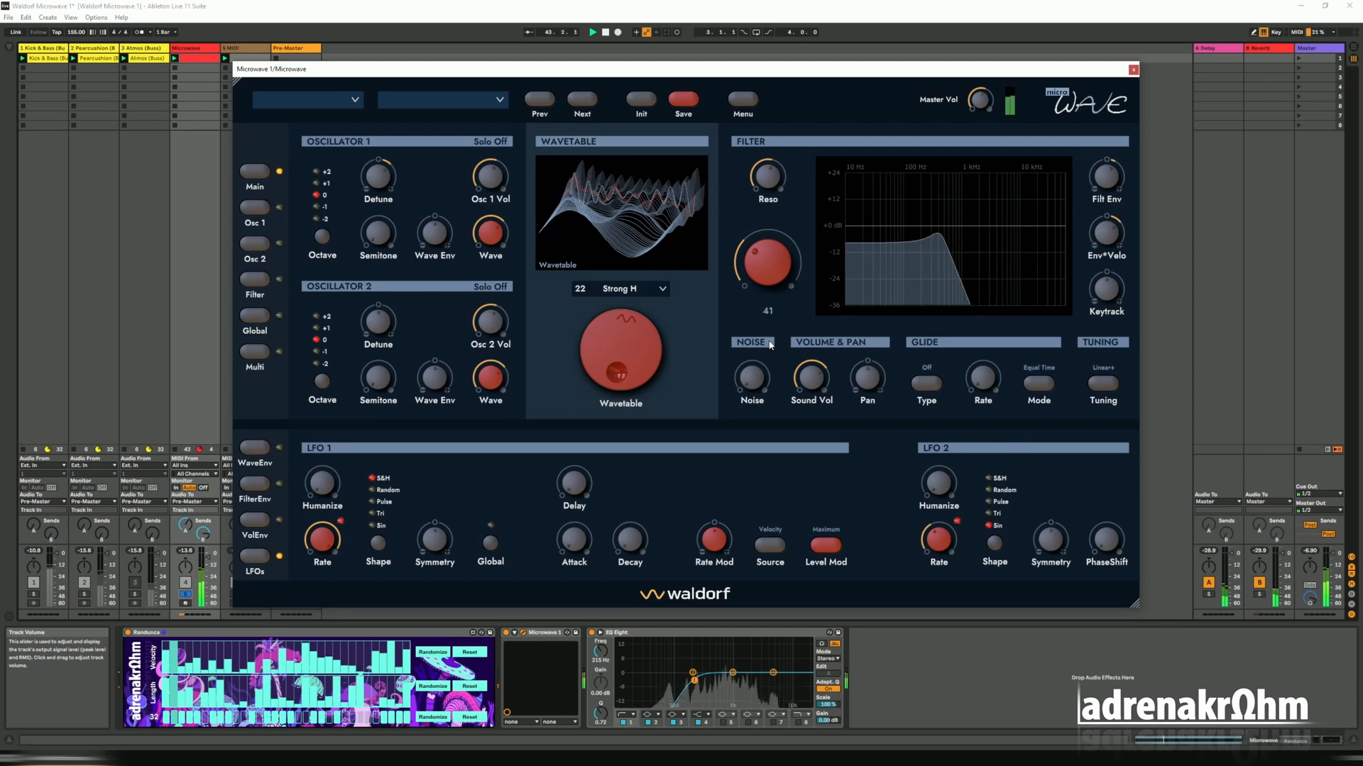
left_click_drag(773, 212, 774, 198)
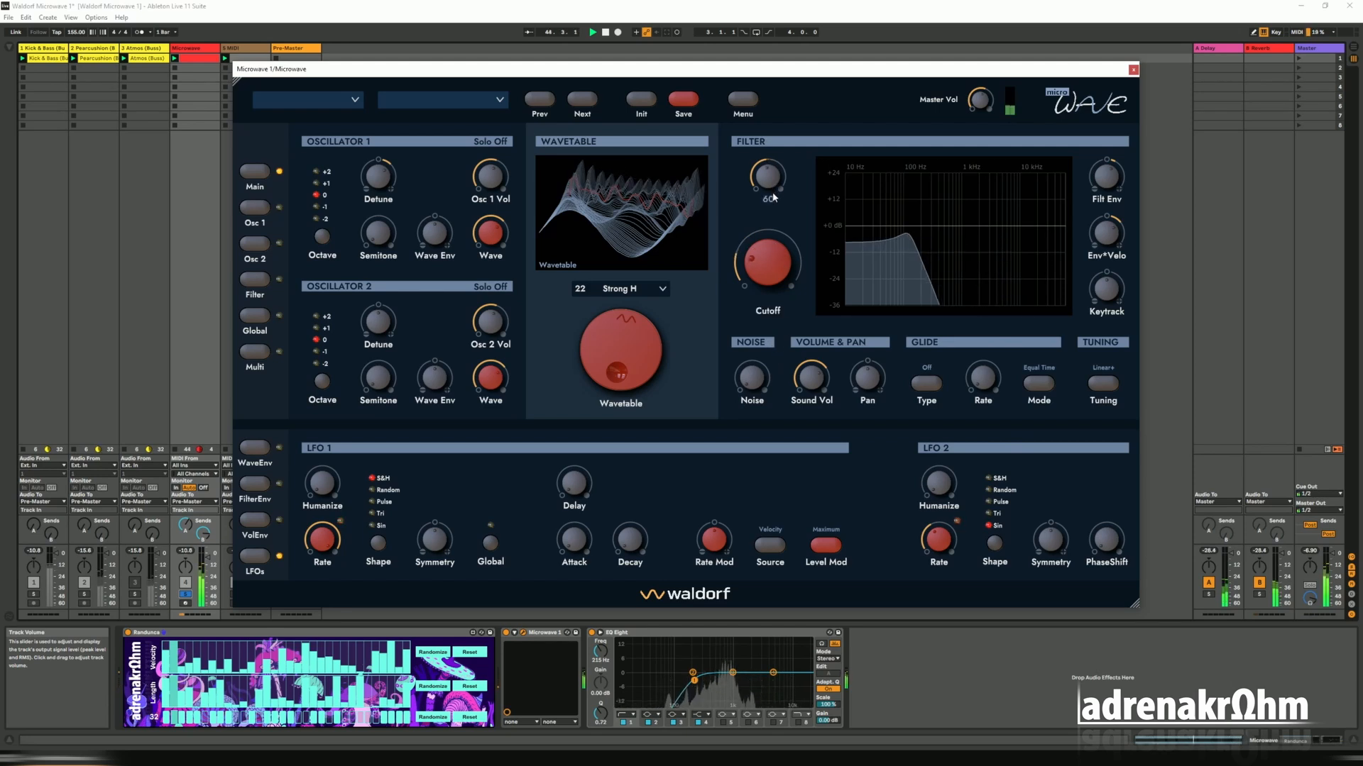
Compare the Microwave track in the mix and soloed while auditioning wavetables 24 ClipSwep to 28 FmntVocl.
left_click(198, 557)
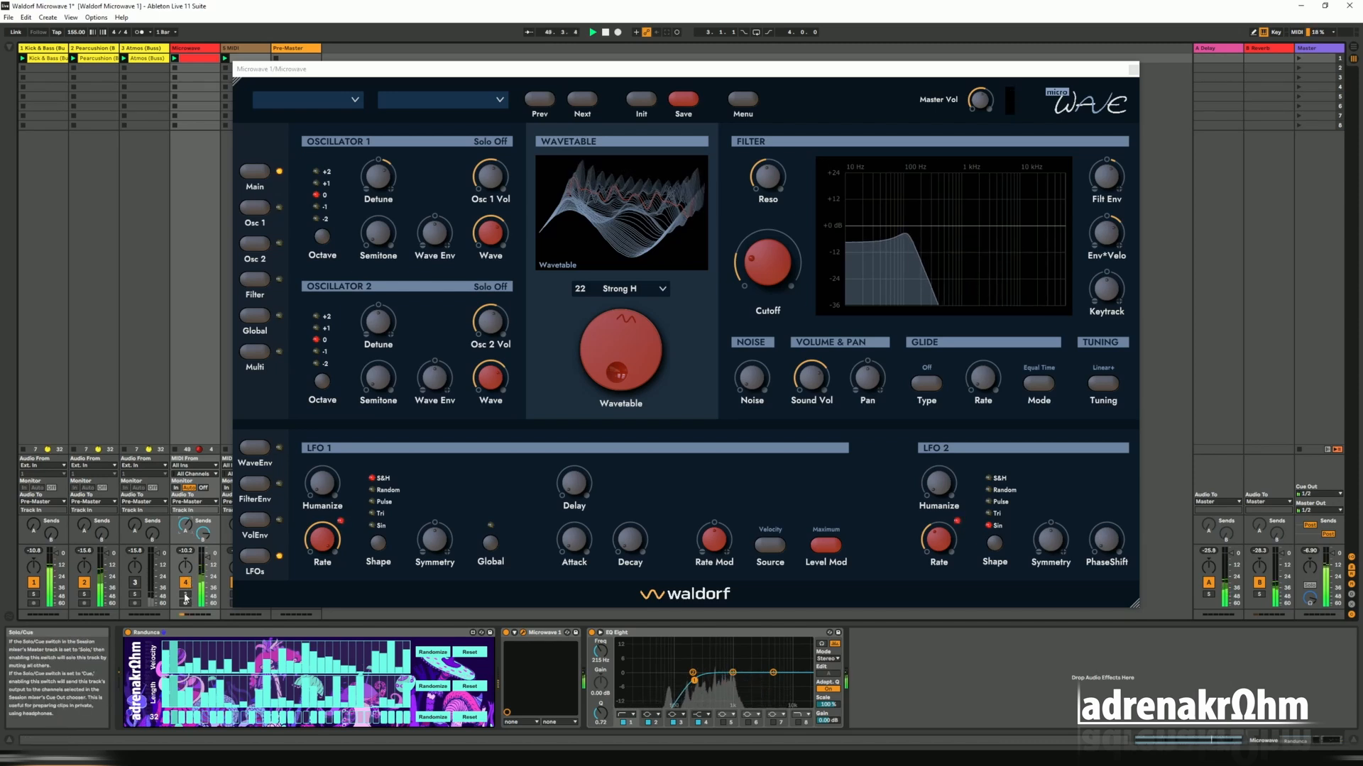
left_click(185, 597)
left_click_drag(619, 362, 620, 331)
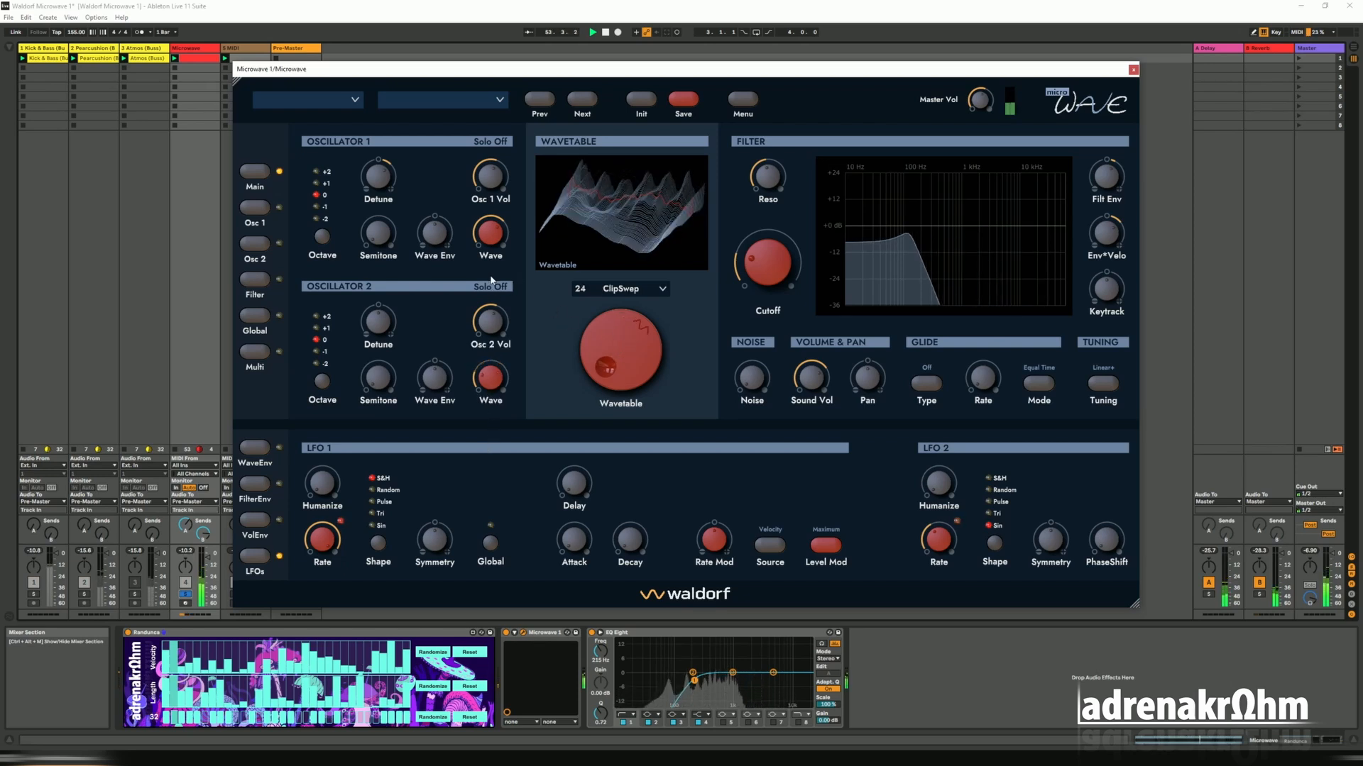
mouse_move(600, 342)
left_mouse_down()
mouse_move(623, 309)
mouse_move(626, 333)
left_mouse_up()
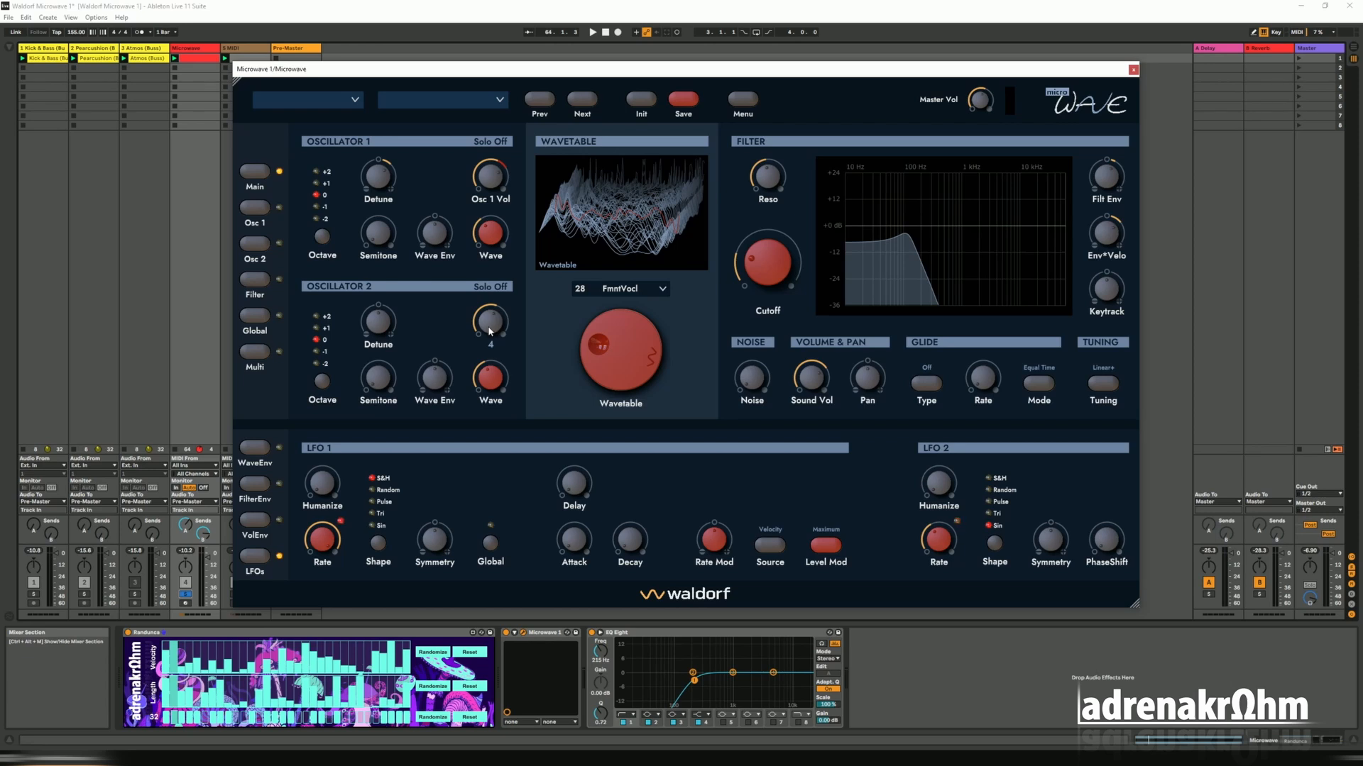
Restart playback and audition wavetables 29 MW Sync, 31 Glassy and 40 User 8 through to 57 SawSync1.
key("space")
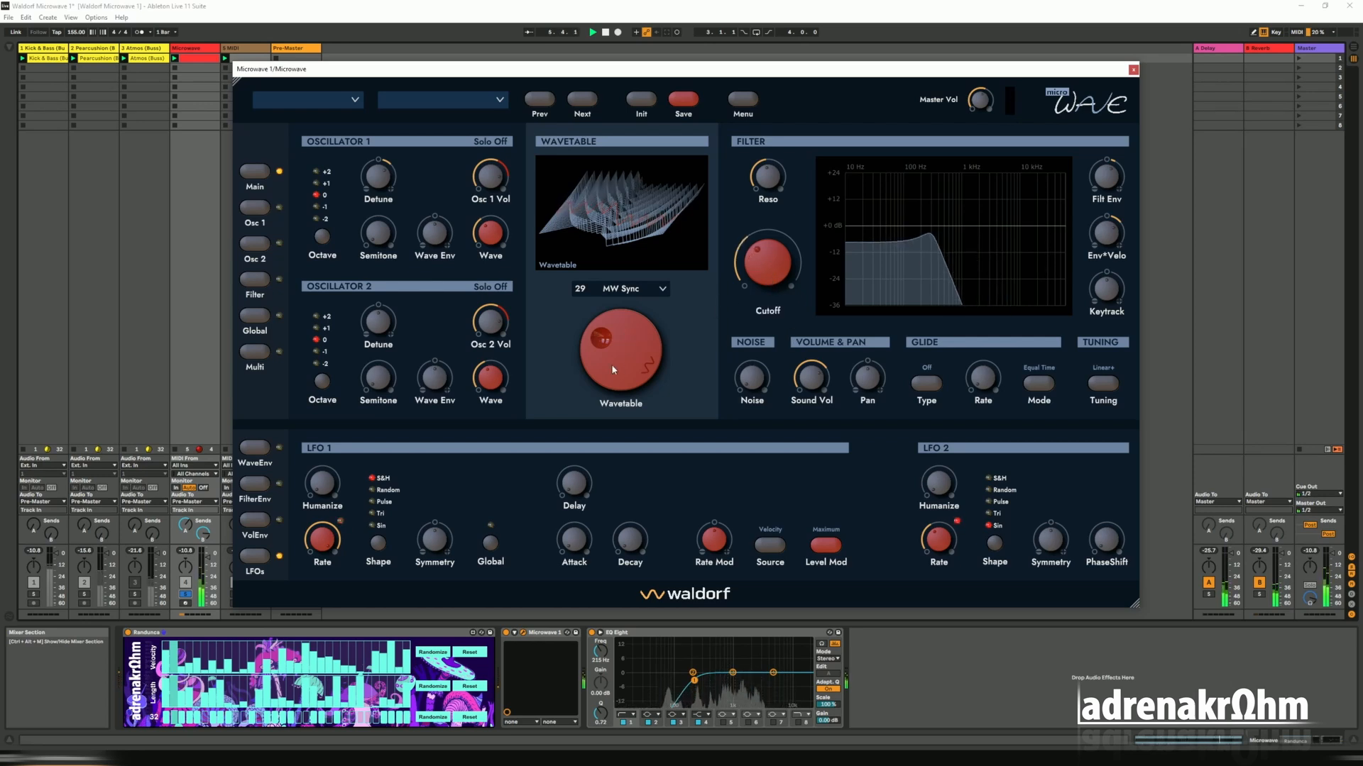
left_click_drag(611, 365, 619, 347)
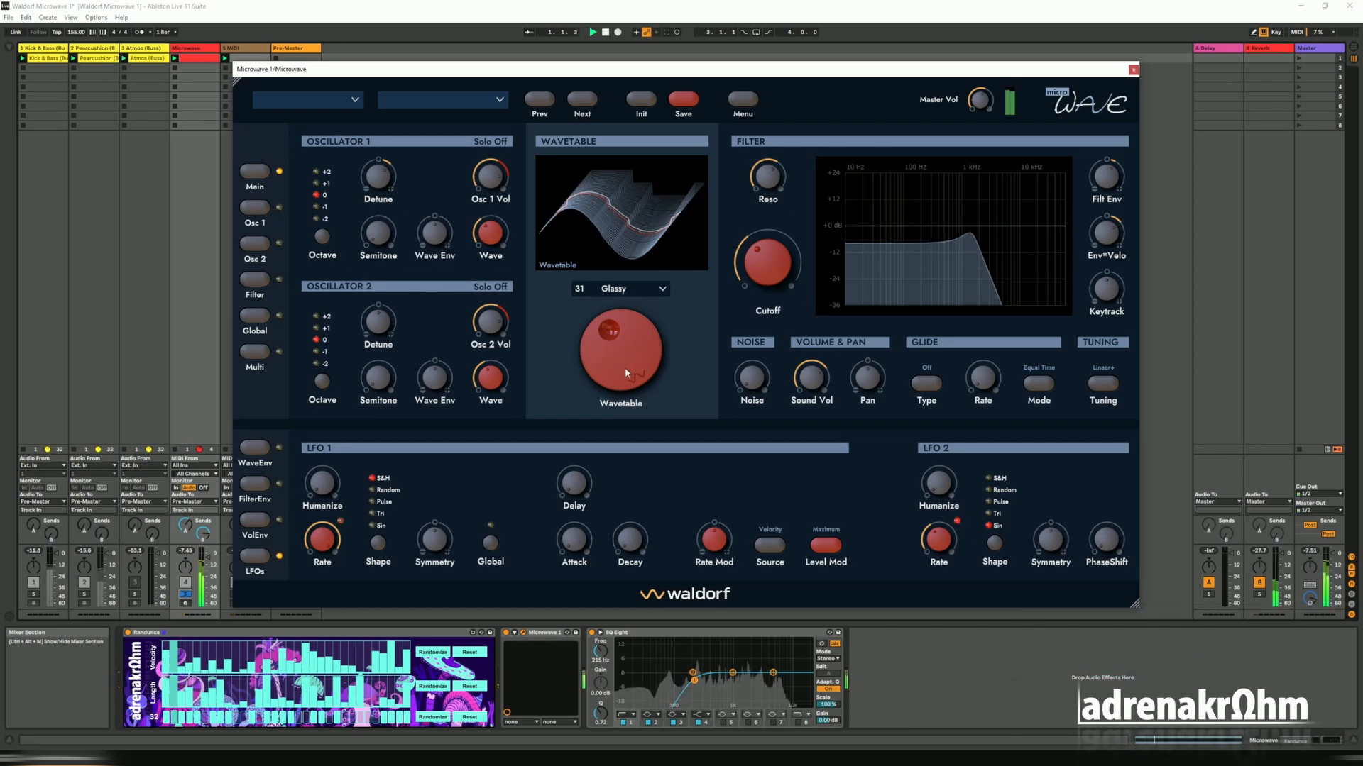
left_click_drag(624, 367, 625, 302)
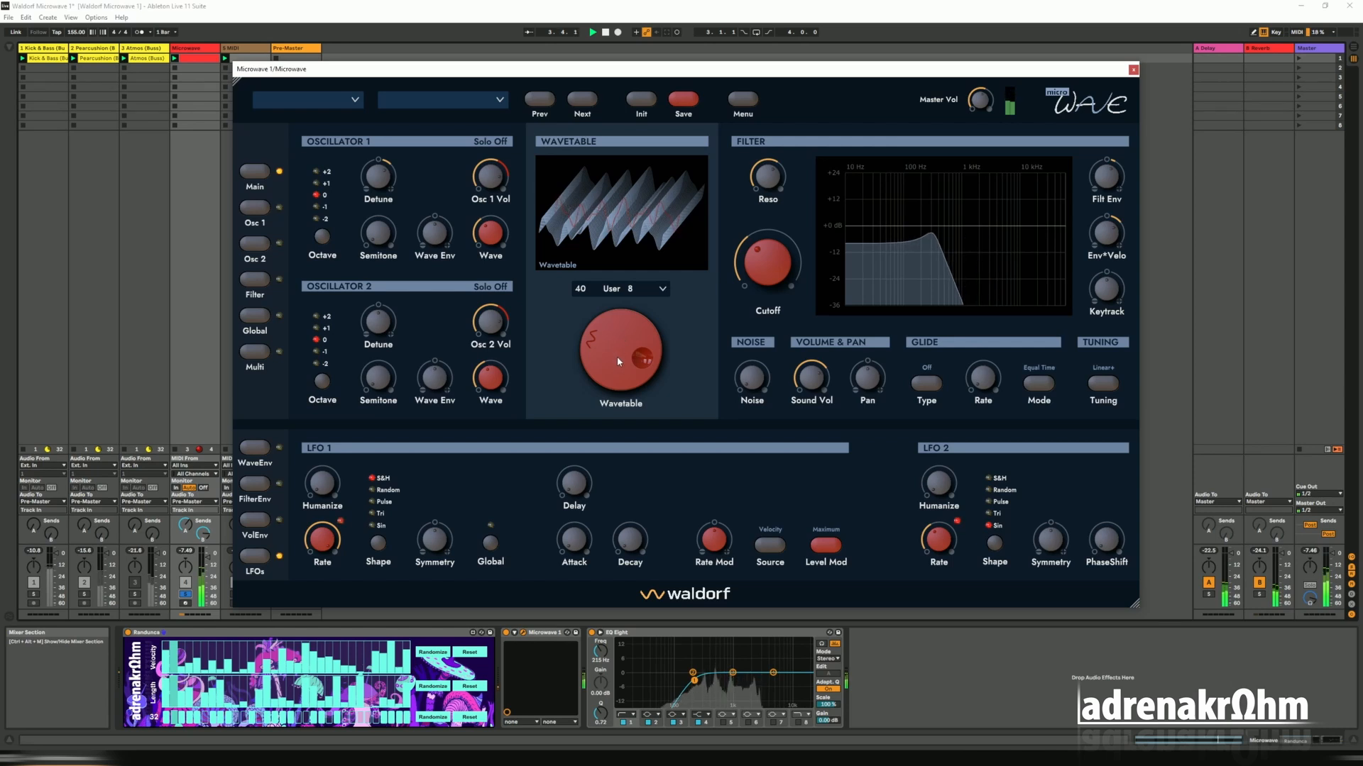
mouse_move(619, 316)
left_mouse_down()
mouse_move(632, 305)
mouse_move(611, 330)
left_mouse_up()
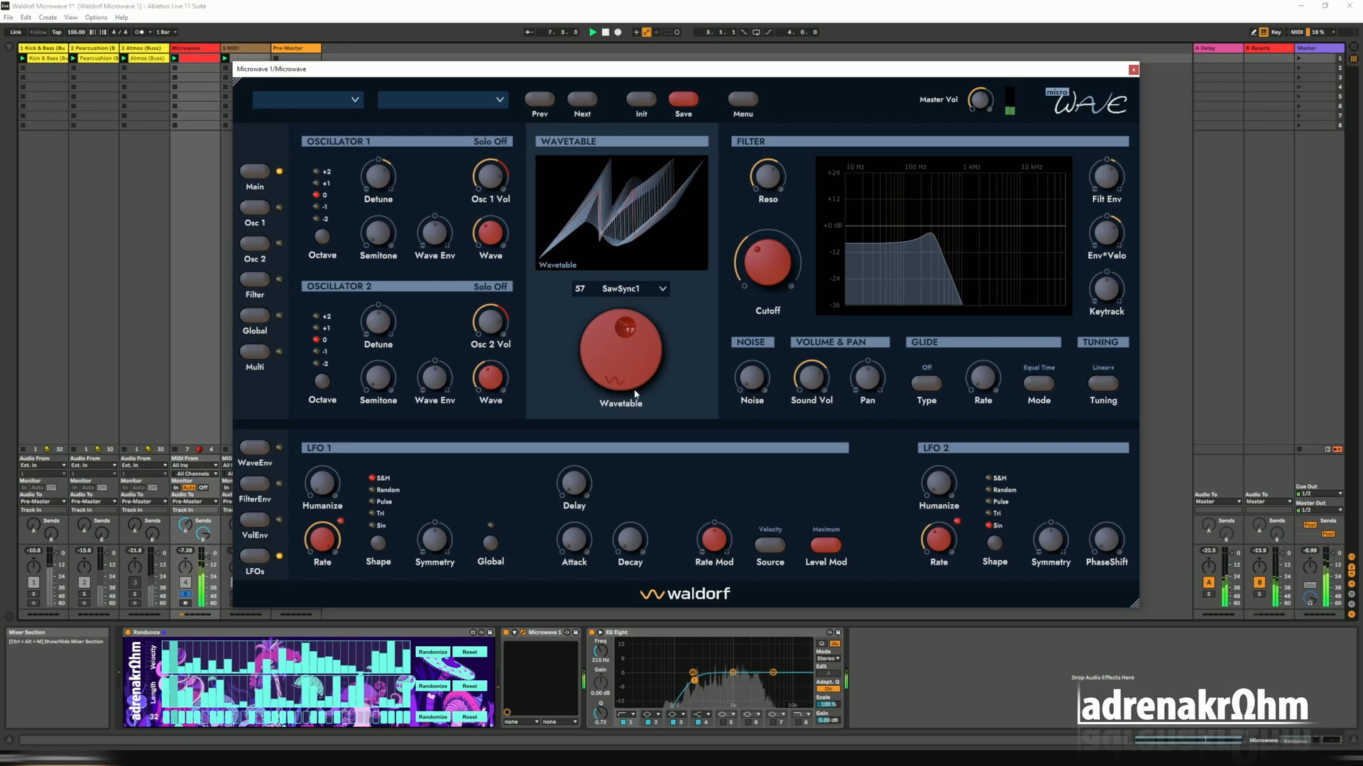
Drop both oscillators to octave -1 and sweep the filter cutoff open and closed on the SawSync1 wavetable.
left_click_drag(781, 245, 775, 200)
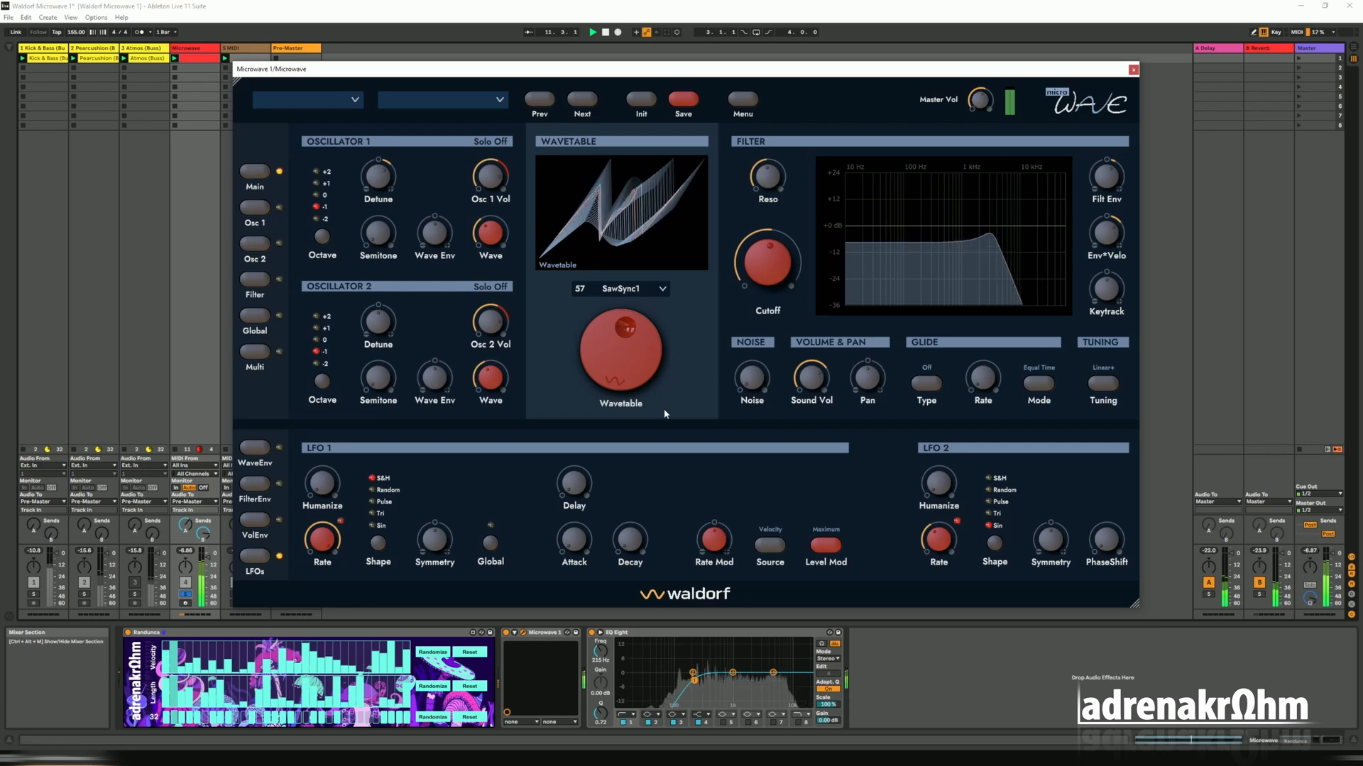
scroll(804, 270, "down", 3)
scroll(783, 285, "down", 6)
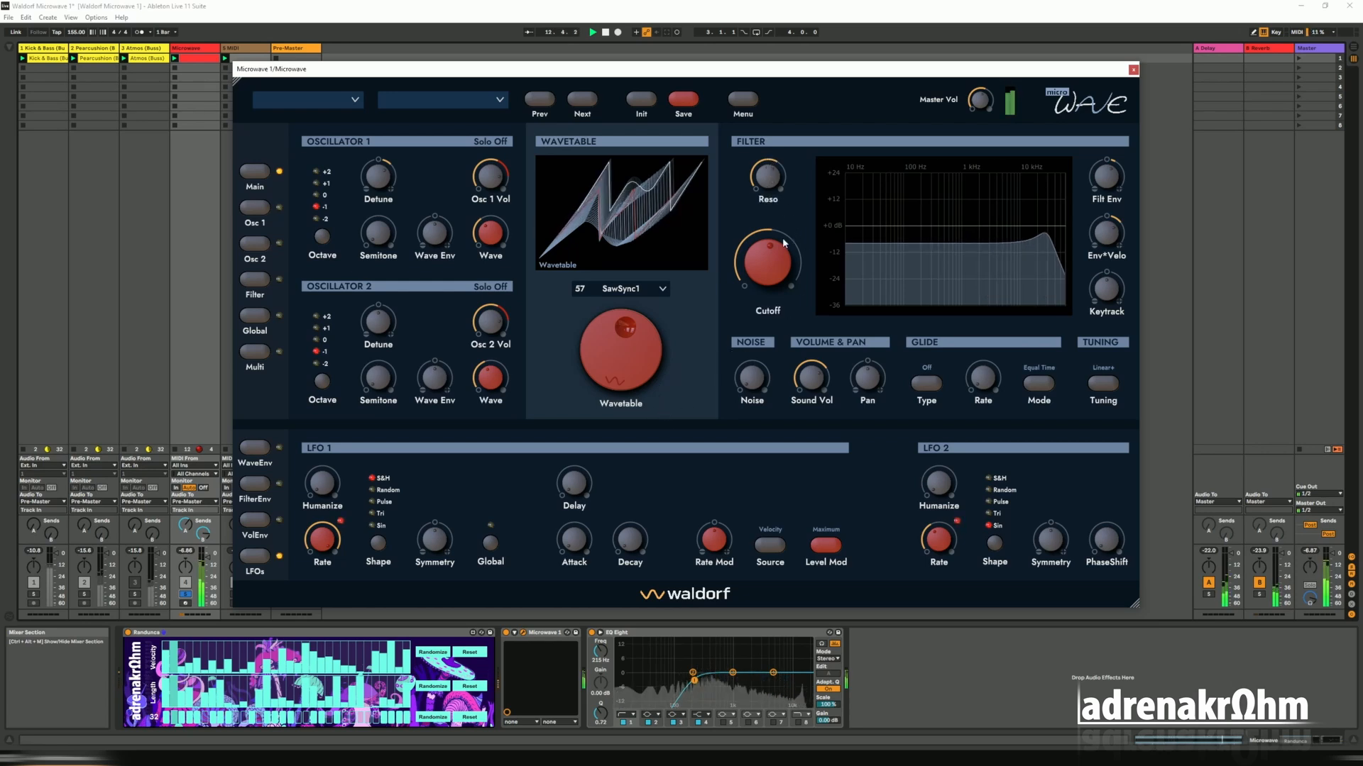
mouse_move(782, 285)
left_mouse_down()
mouse_move(781, 238)
mouse_move(771, 268)
left_mouse_up()
Unsolo the Microwave track and adjust the filter cutoff and resonance within the full mix.
left_click(188, 594)
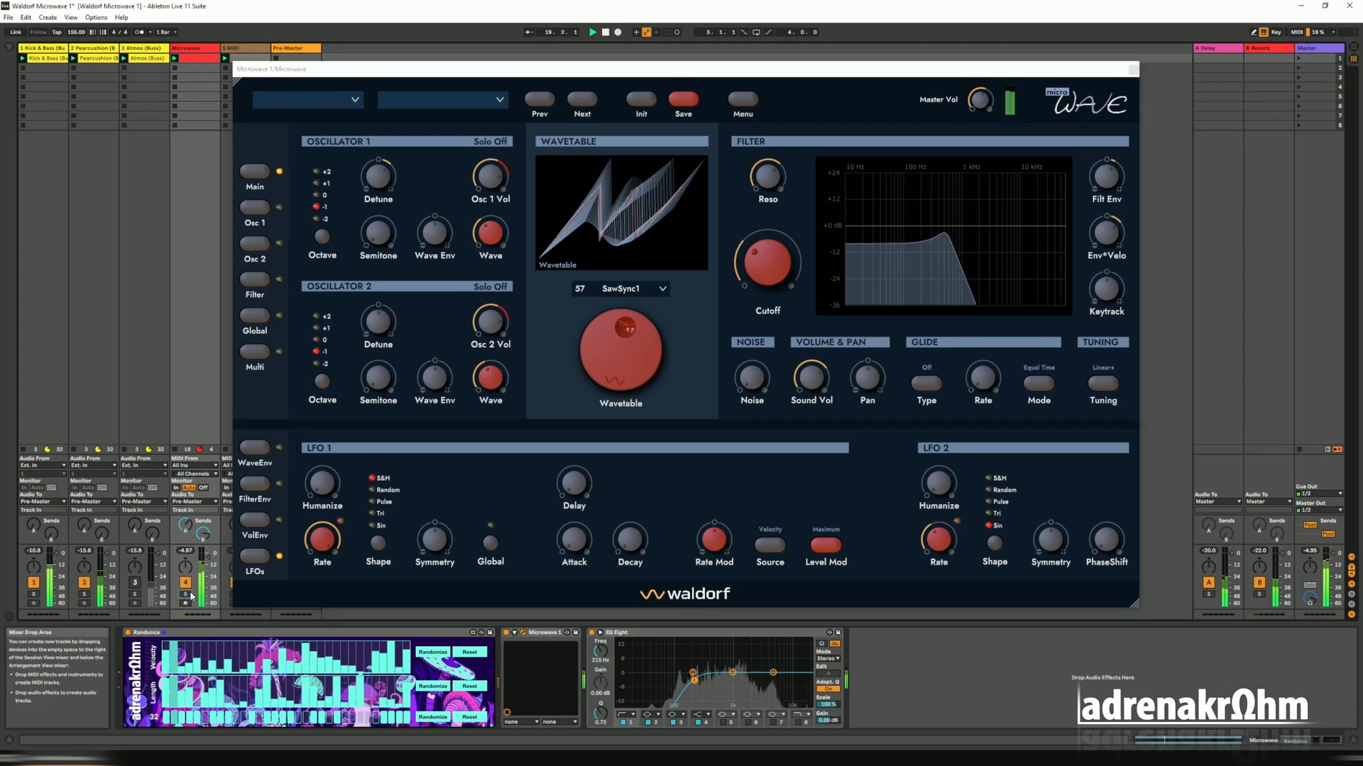
left_click_drag(773, 283, 763, 240)
left_click_drag(769, 179, 769, 189)
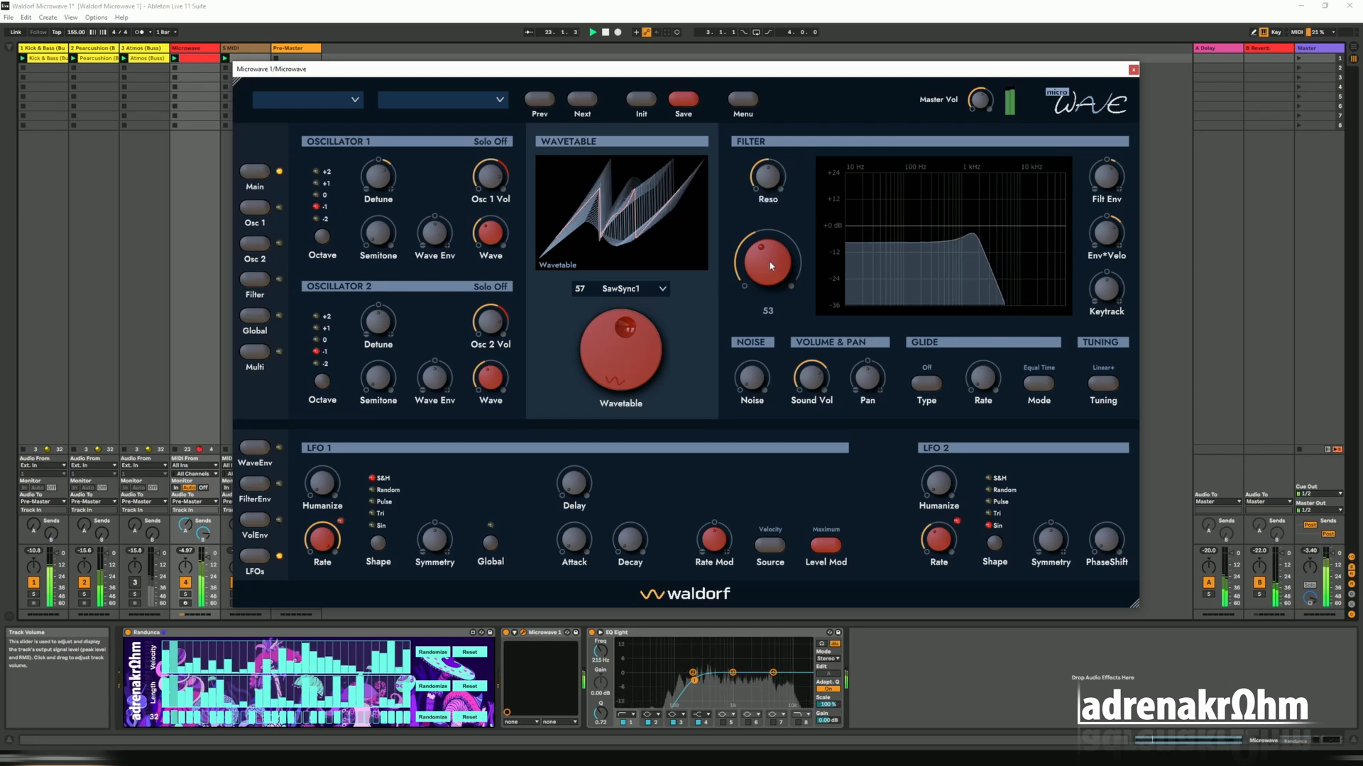
Solo the Microwave track to select wavetable 59 SawSync3, and adjust its filter cutoff and resonance during playback.
left_click(185, 594)
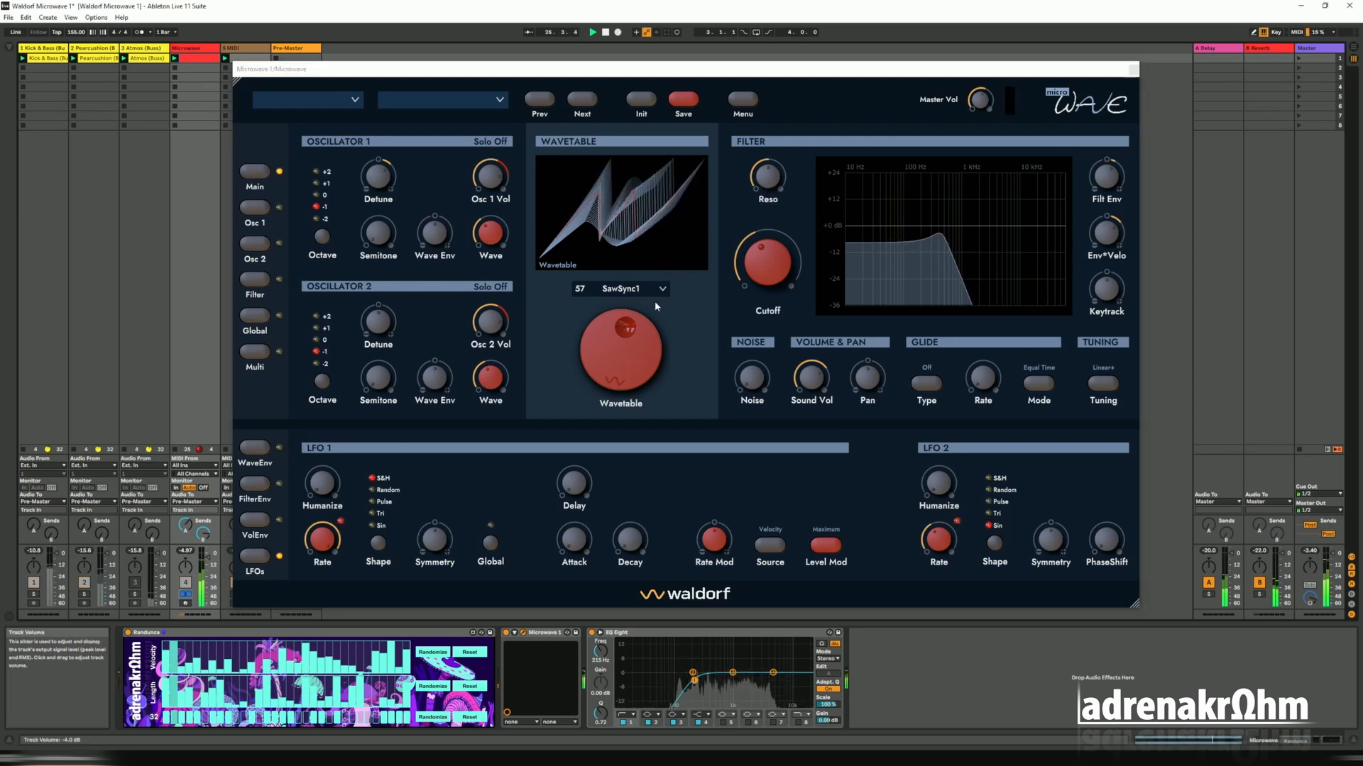
left_click_drag(645, 349, 644, 333)
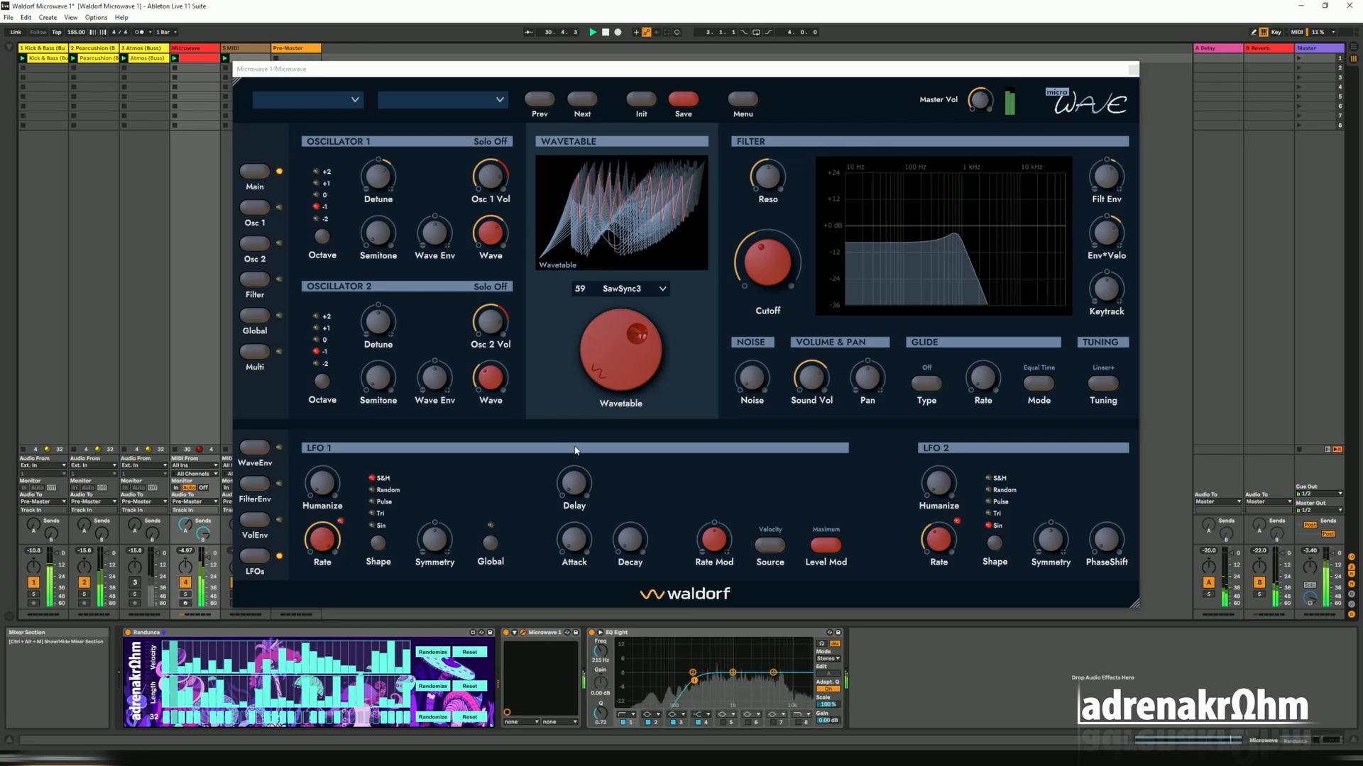
left_click_drag(771, 271, 772, 271)
left_click_drag(769, 183, 769, 201)
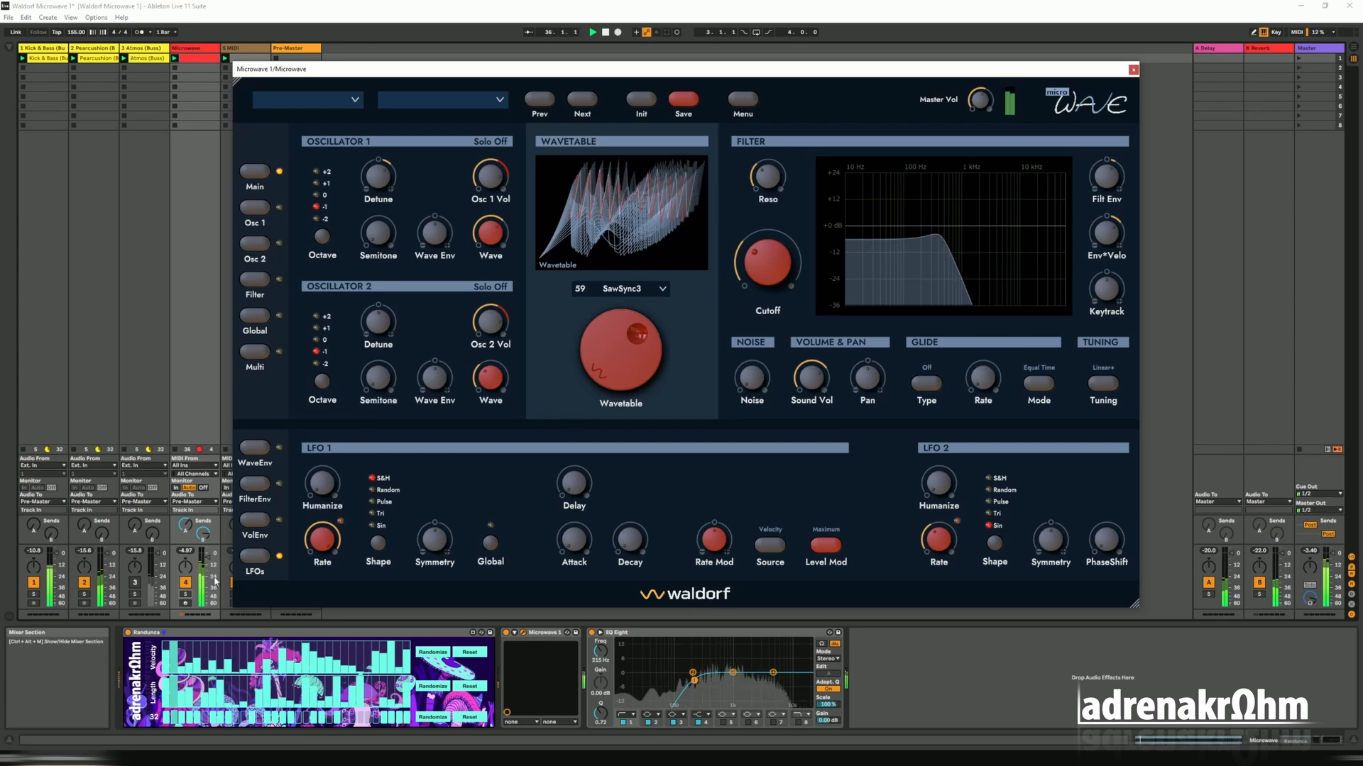
Solo the Microwave track again and move on to wavetable 65 SinSync3, readjusting the filter resonance and cutoff.
left_click(185, 594)
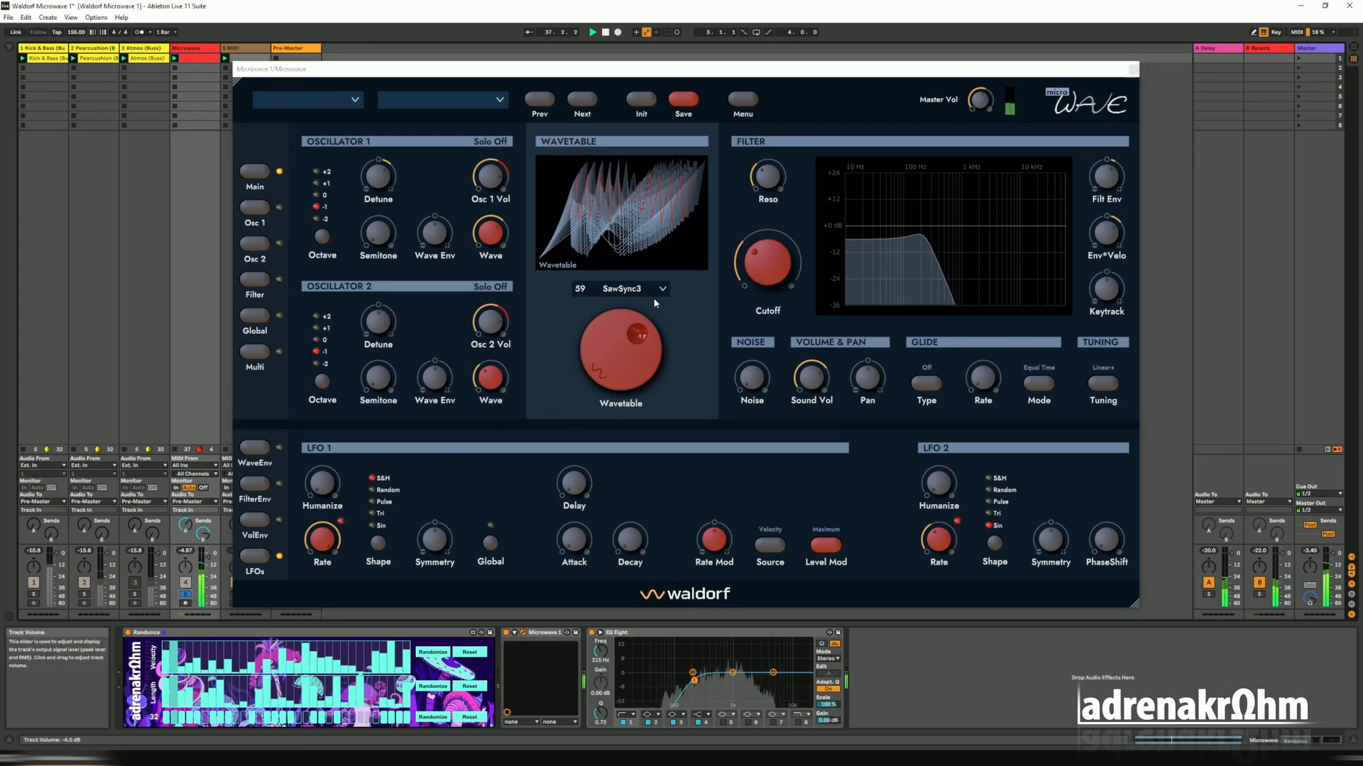
left_click_drag(637, 365, 646, 289)
left_click_drag(606, 359, 607, 365)
left_click_drag(775, 182, 775, 173)
left_click_drag(767, 274, 767, 260)
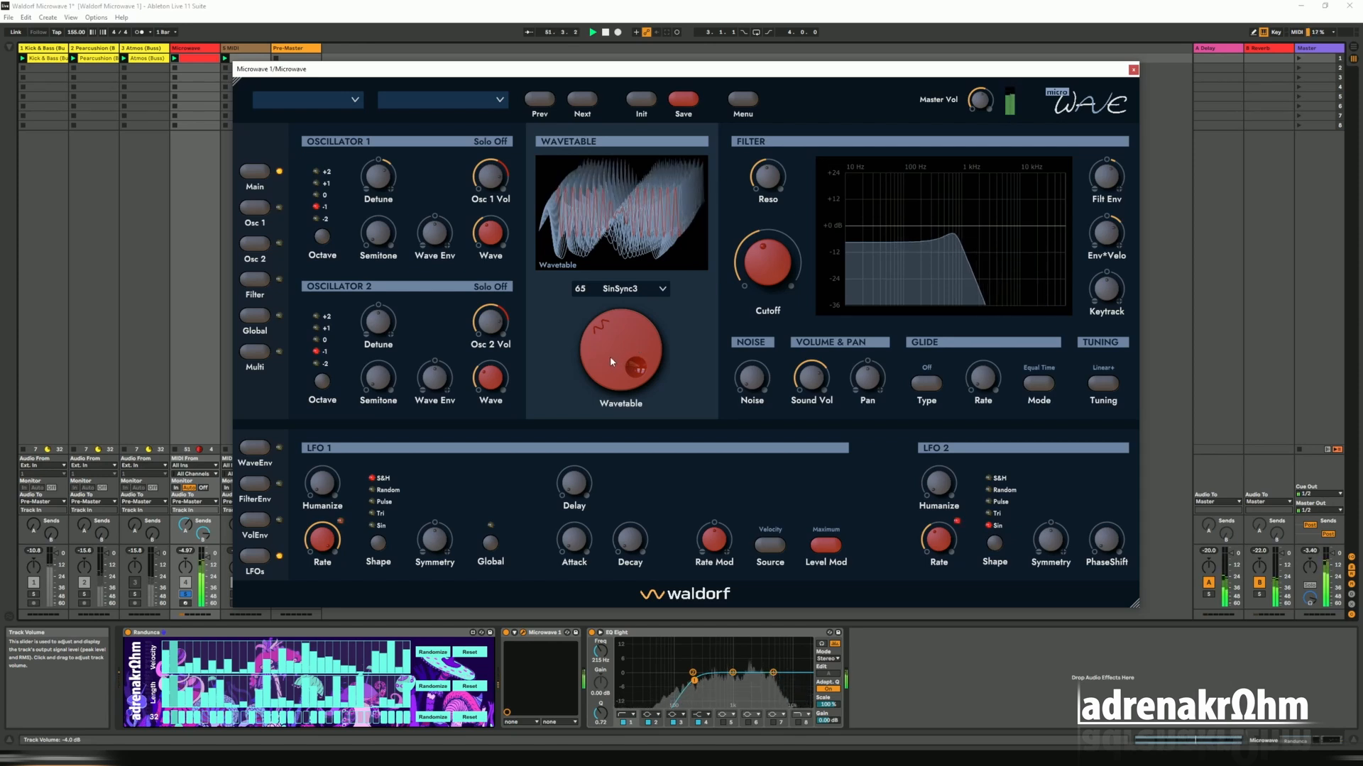
Select wavetable 66 PWMPulse and lower the filter cutoff during playback.
scroll(610, 356, "up", 1)
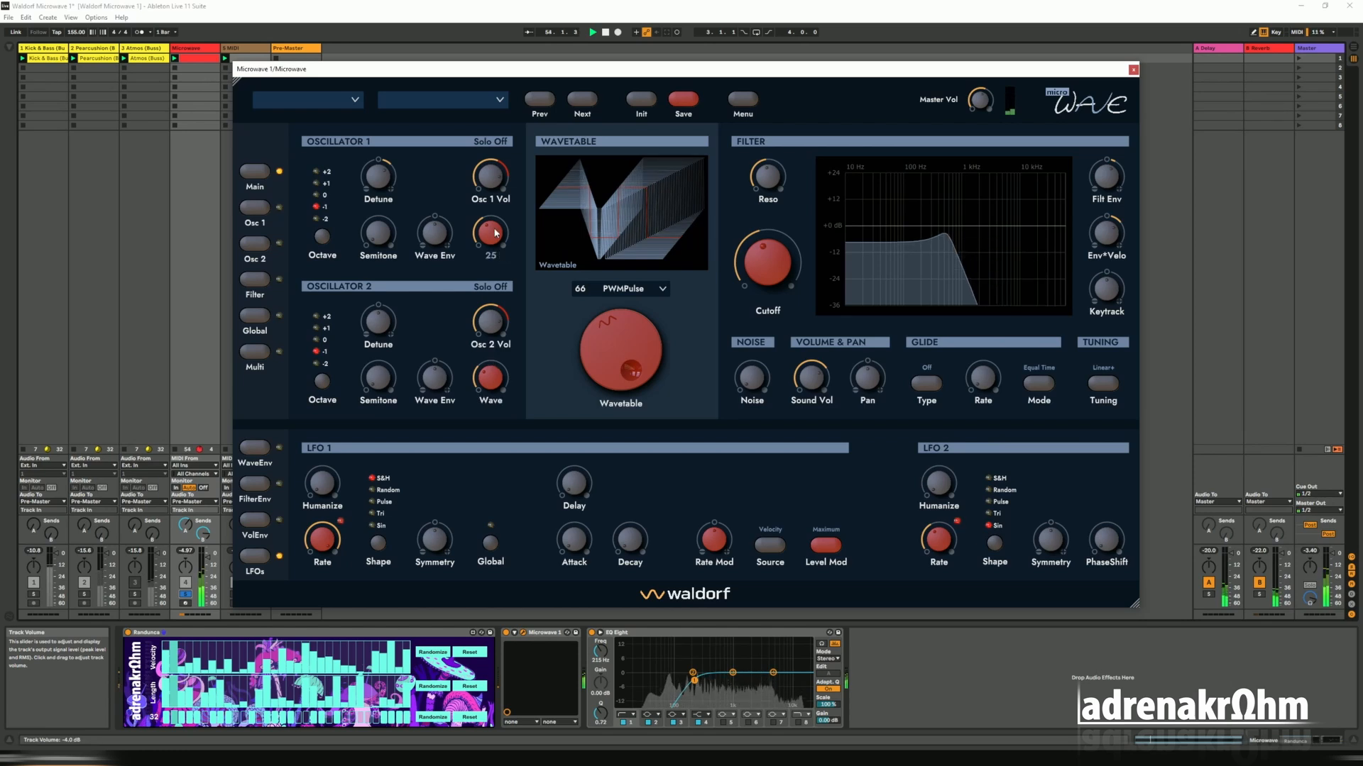
scroll(782, 255, "up", 2)
left_click_drag(782, 256, 761, 302)
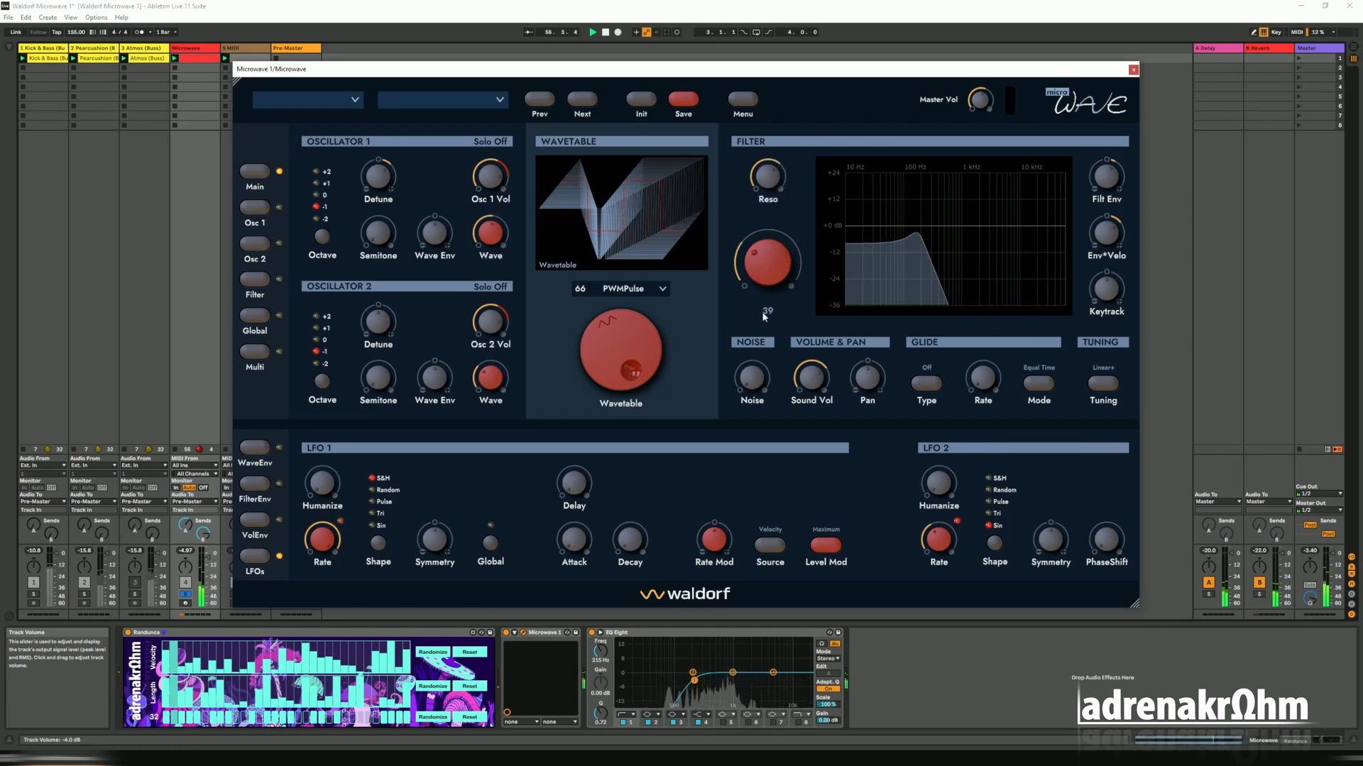
Select wavetable 67 PWM Saw and raise the wave positions of both oscillators.
scroll(634, 356, "up", 1)
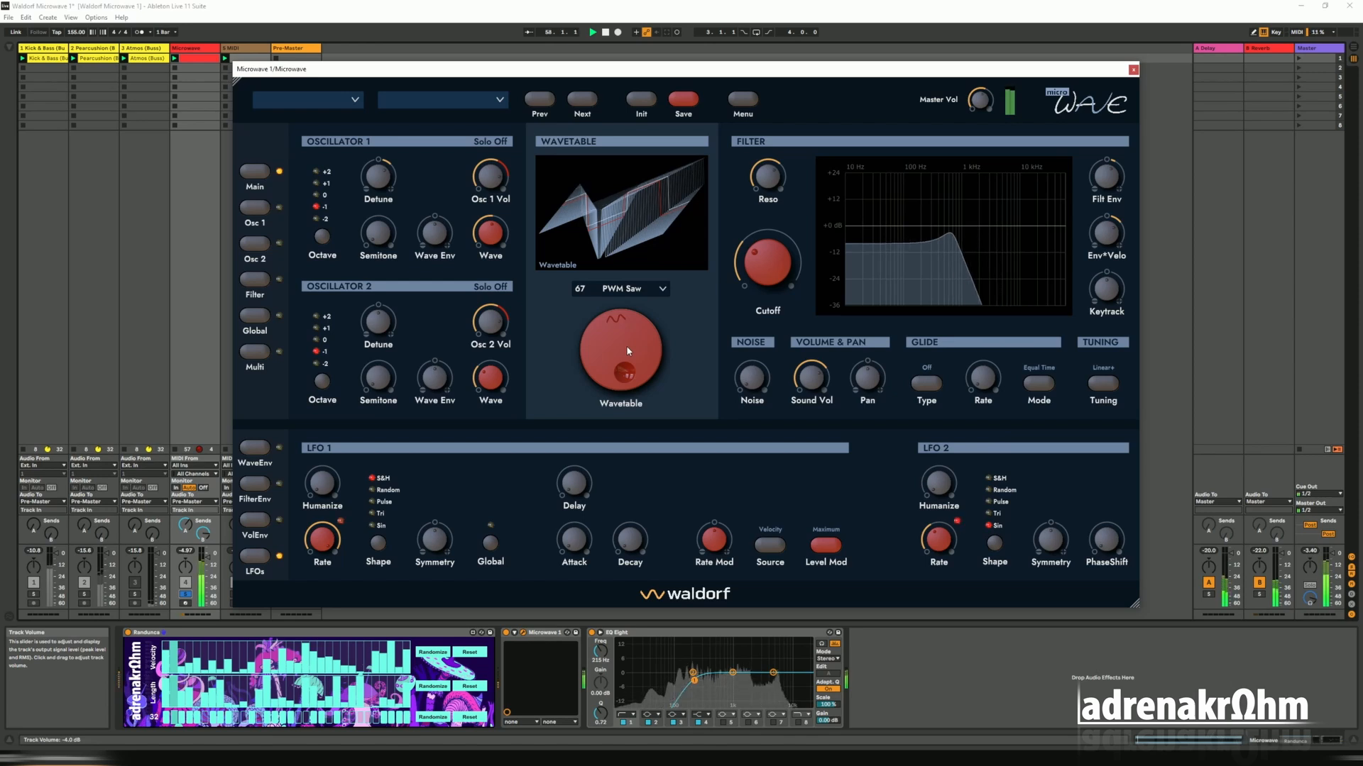
left_click_drag(490, 386, 492, 347)
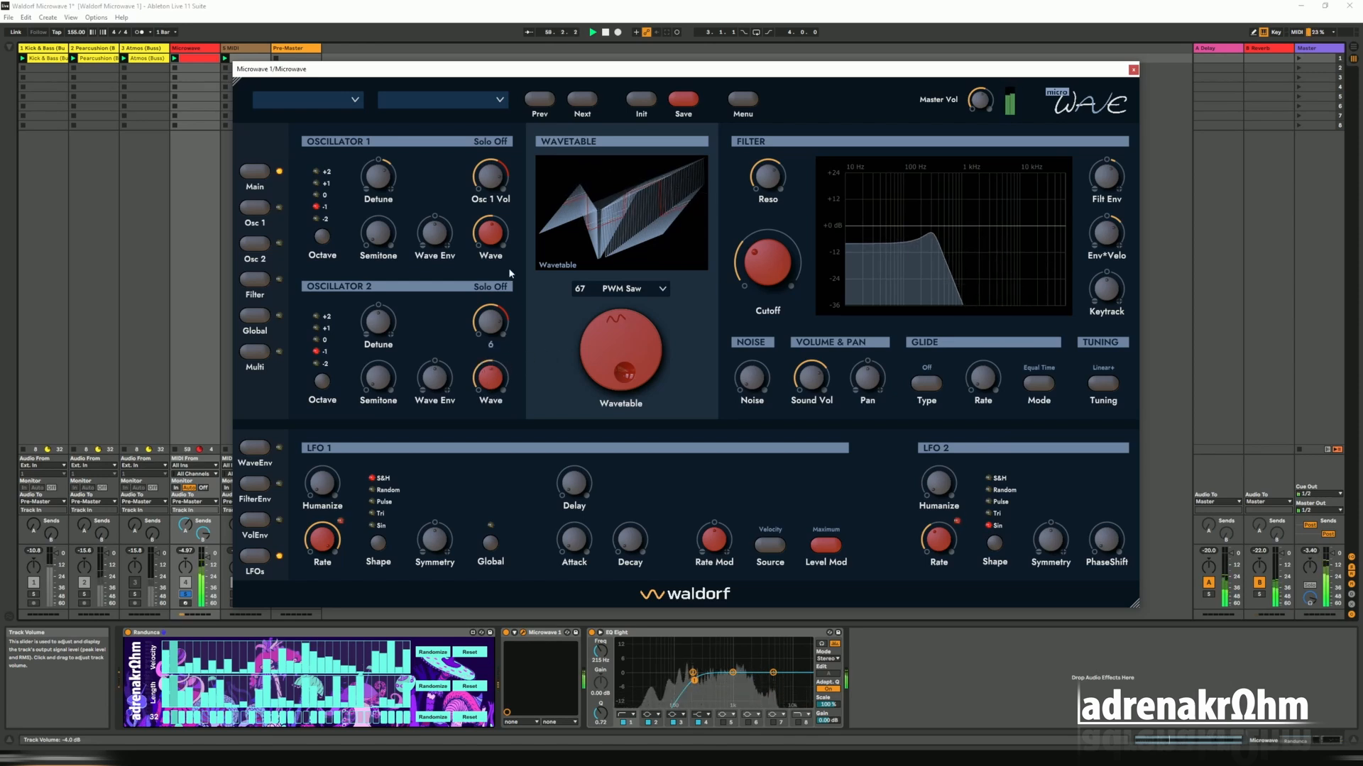
left_click_drag(496, 231, 499, 215)
Reduce the filter resonance and sweep the cutoff wide open on the PWM Saw wavetable.
mouse_move(764, 261)
left_mouse_down()
mouse_move(755, 270)
mouse_move(774, 246)
left_mouse_up()
left_click_drag(773, 186, 772, 234)
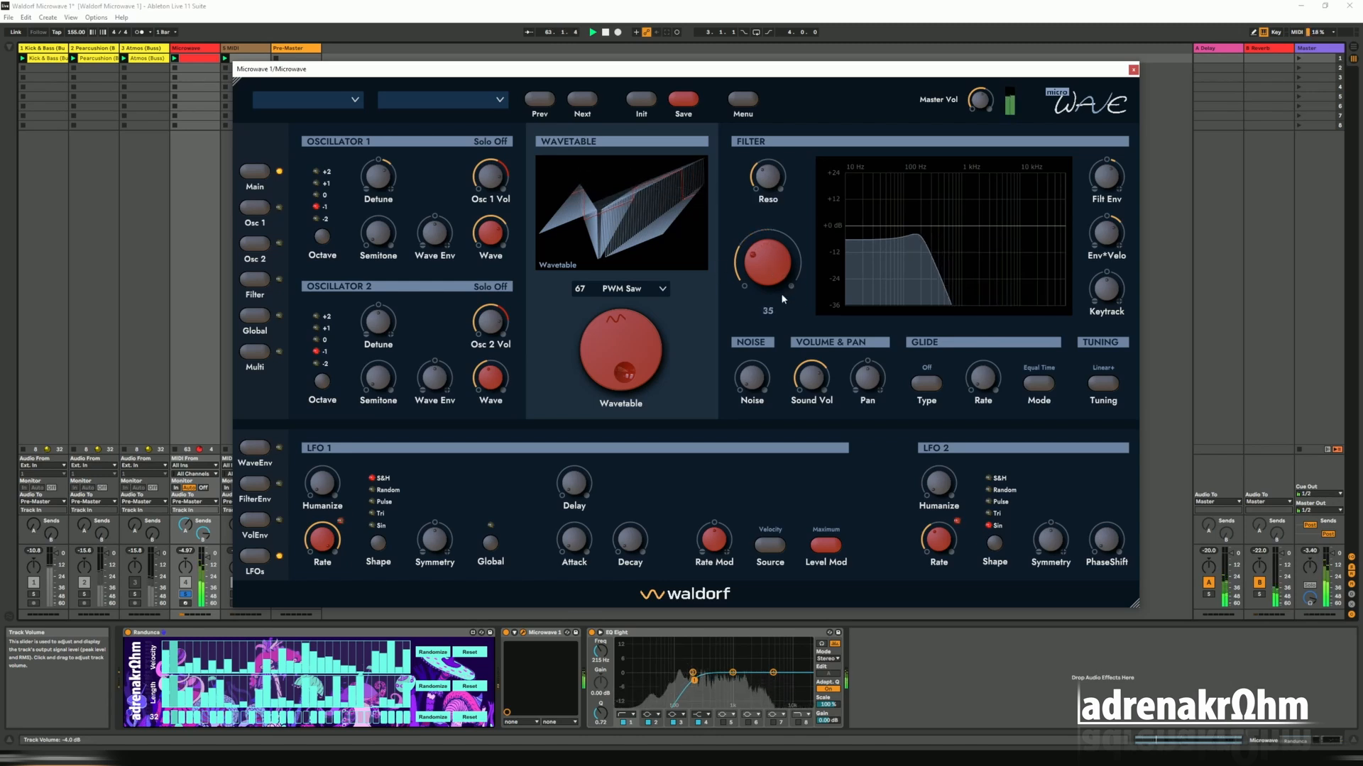
left_click_drag(781, 299, 770, 279)
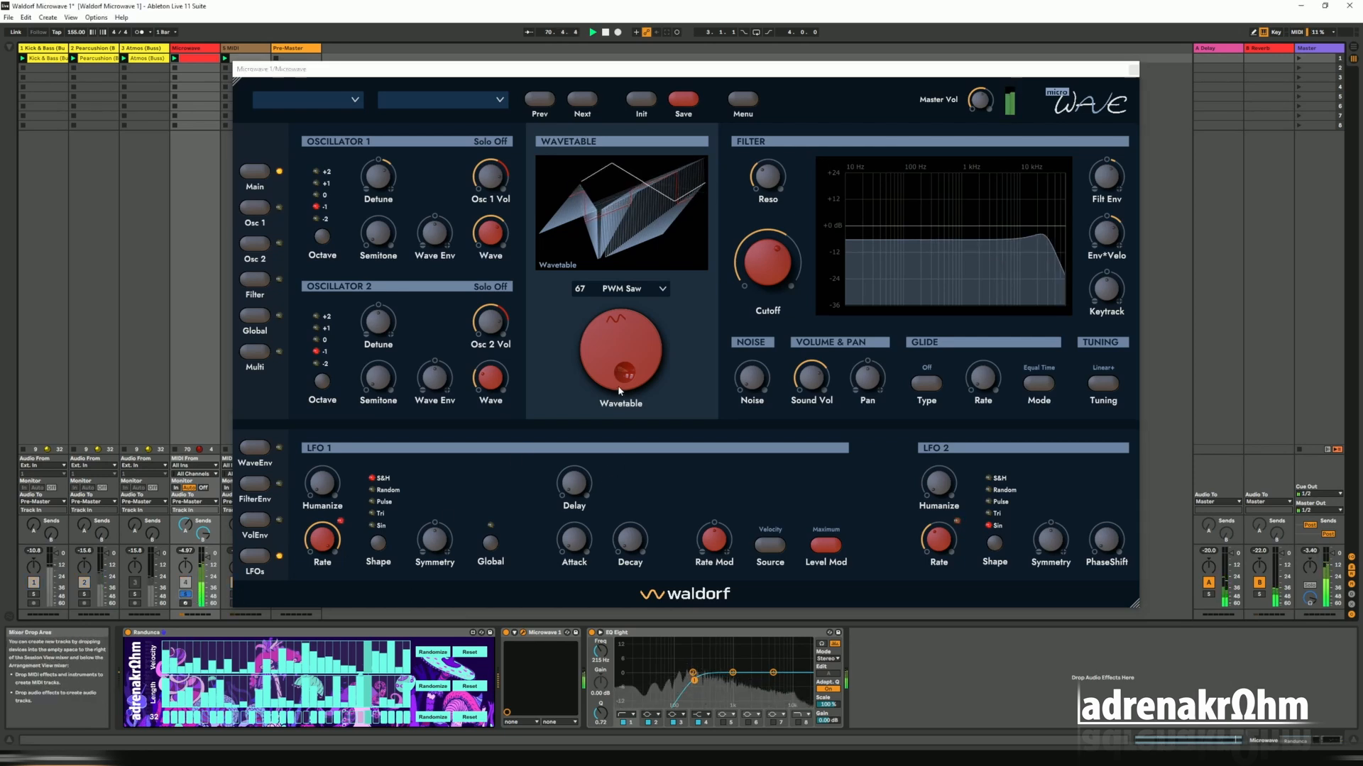
Audition wavetable 69 Distortd, switch to wavetable 70 HeavyFuz, and lower the filter cutoff during playback.
left_click_drag(617, 385, 616, 355)
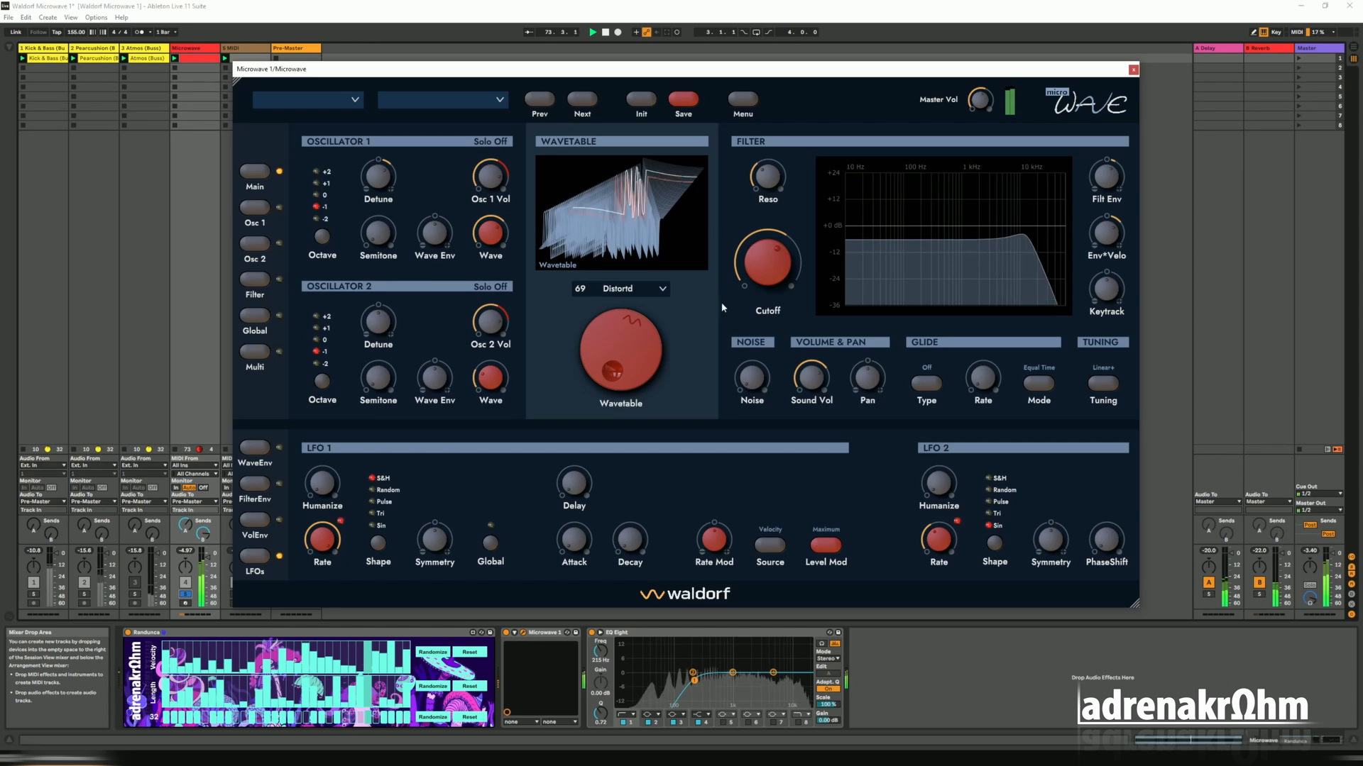
mouse_move(776, 292)
left_click_drag(775, 271, 773, 319)
left_click_drag(626, 357, 625, 344)
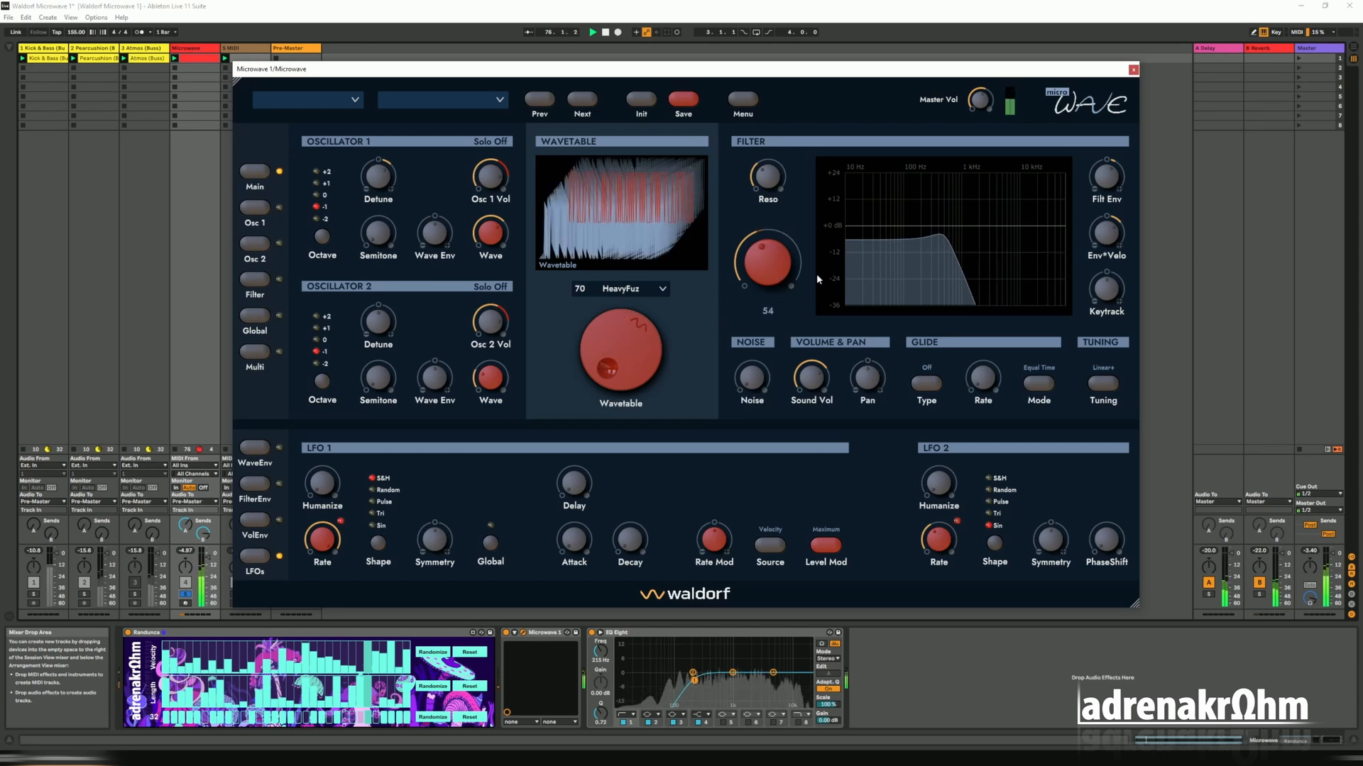
left_click_drag(775, 273, 778, 283)
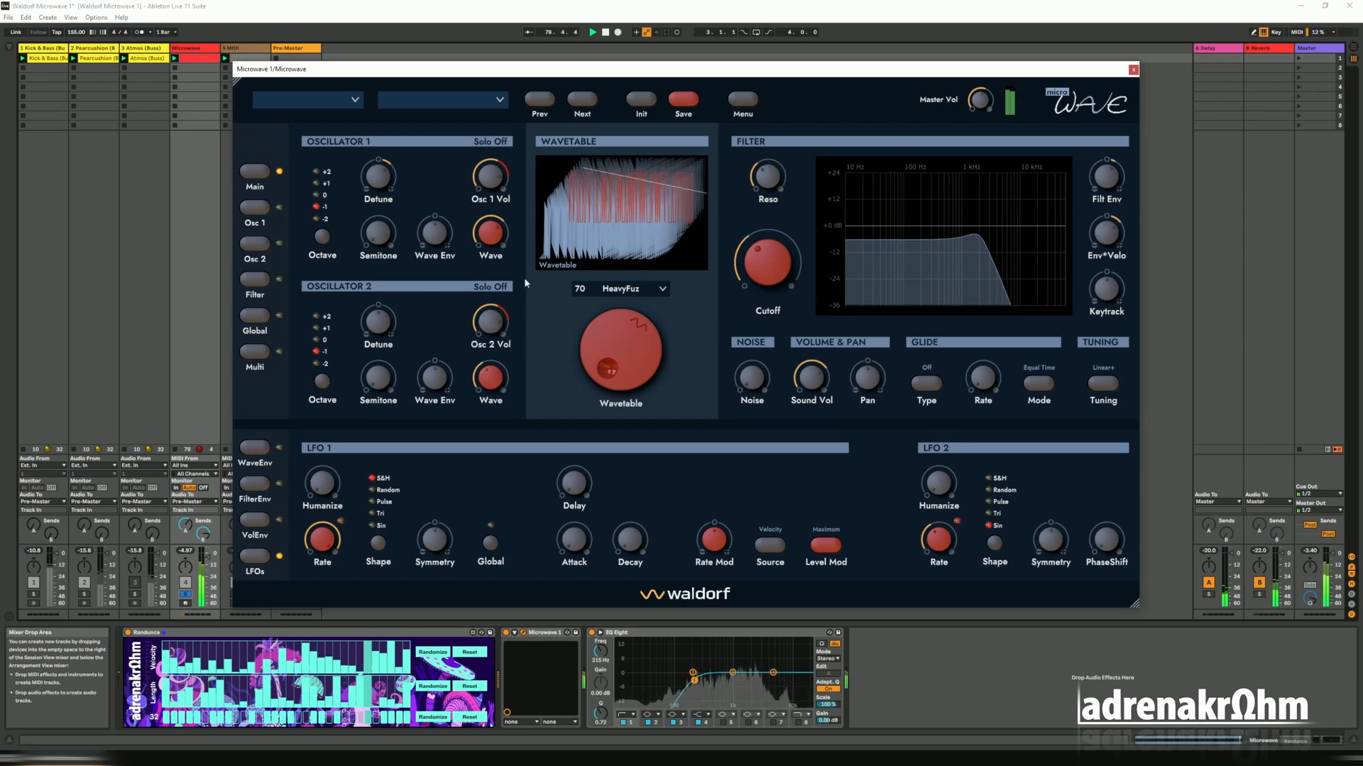
Adjust oscillator 1's wave position and detune, and set both oscillators to octave 0.
left_click_drag(495, 228, 495, 219)
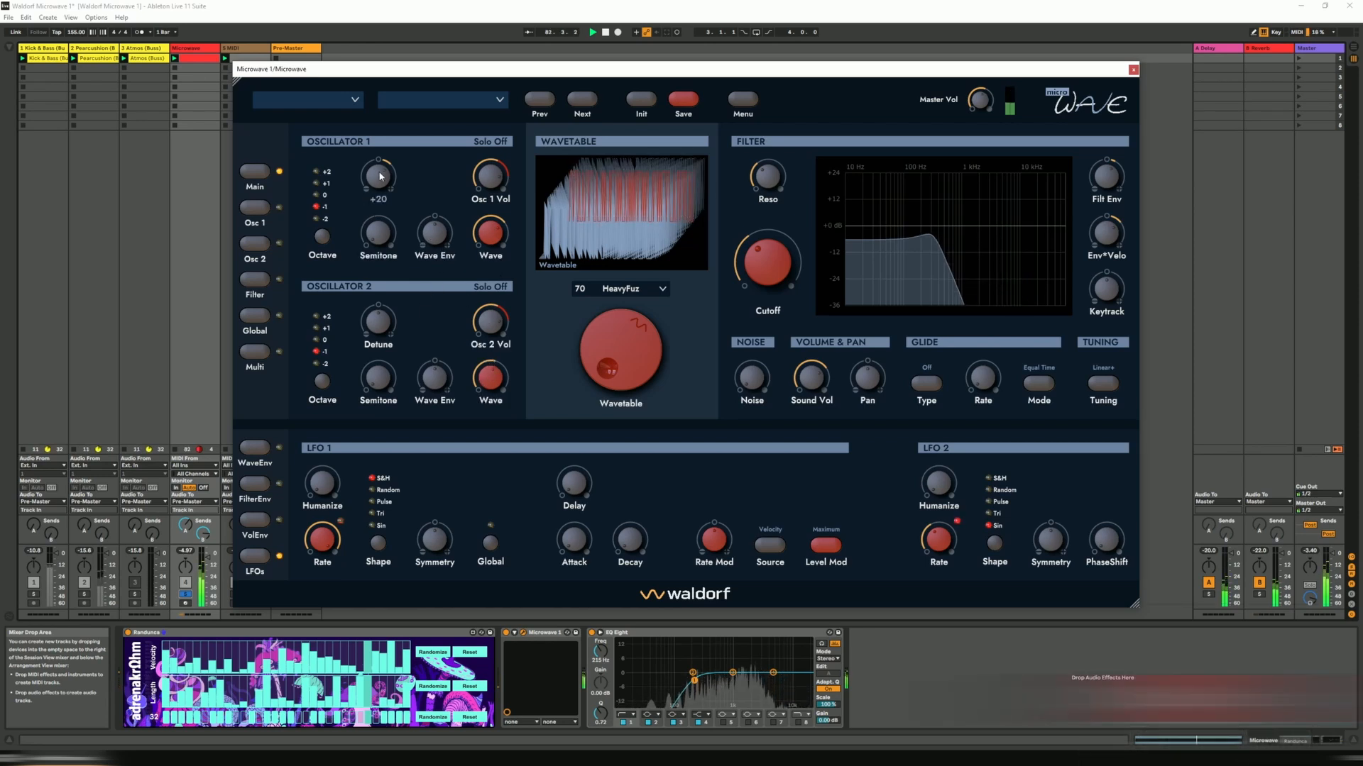
left_click_drag(380, 176, 382, 165)
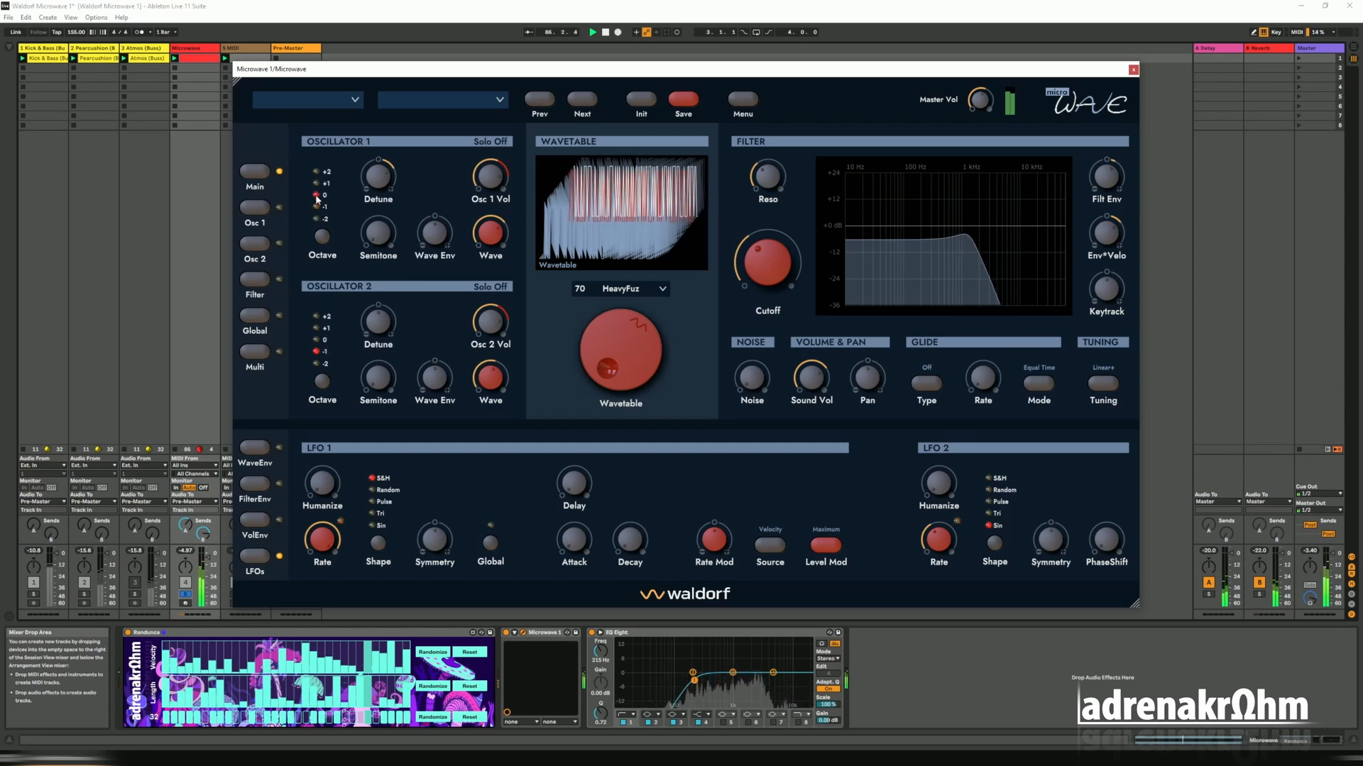
left_click(317, 339)
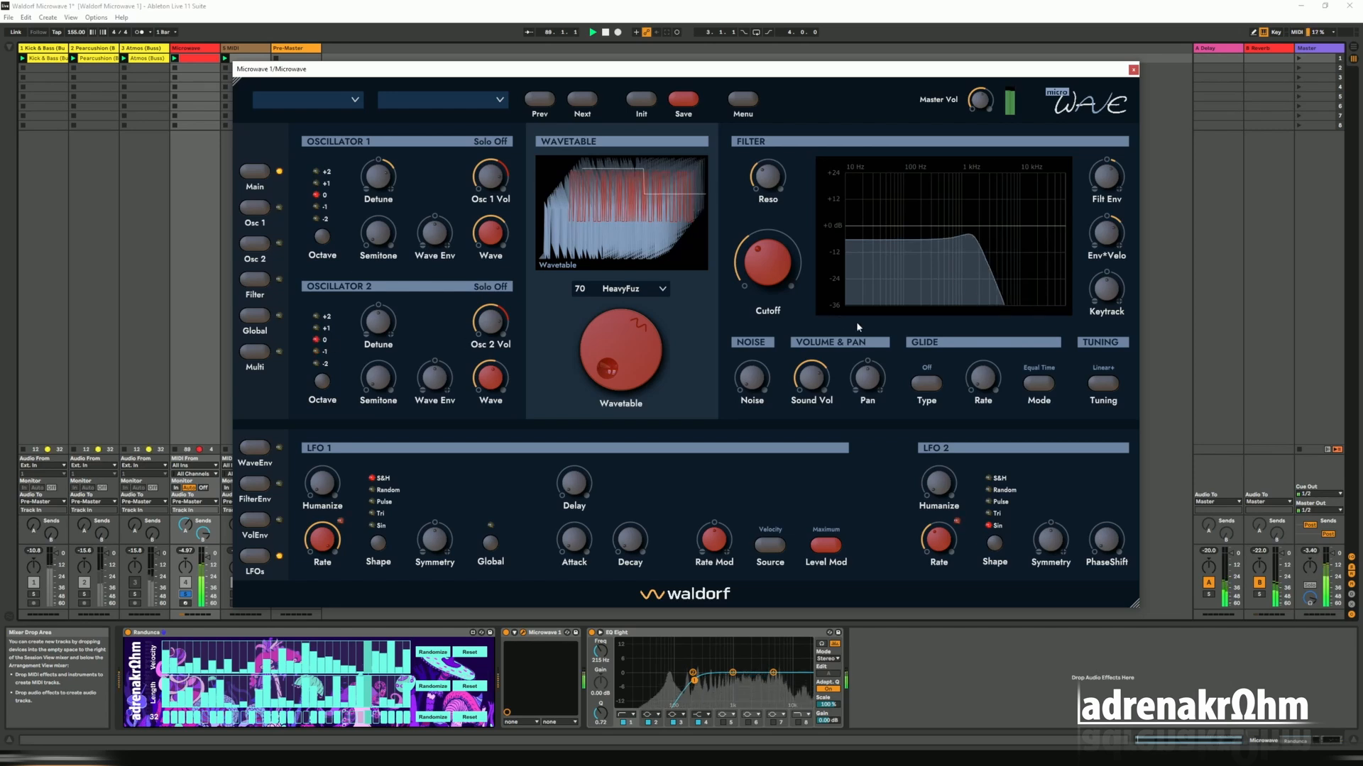
Set the filter envelope's sustain to 18 and the volume envelope's release modulation to +33.
mouse_move(1105, 221)
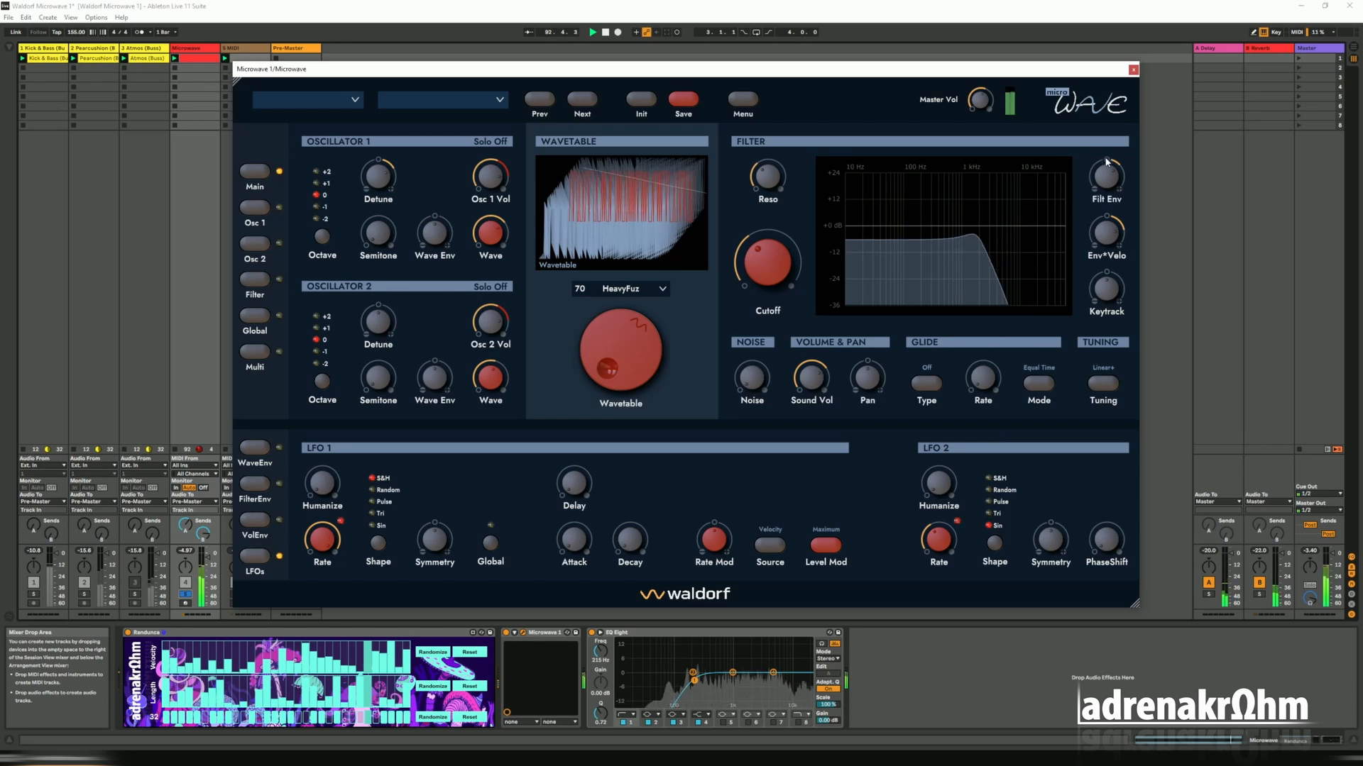
left_click(252, 486)
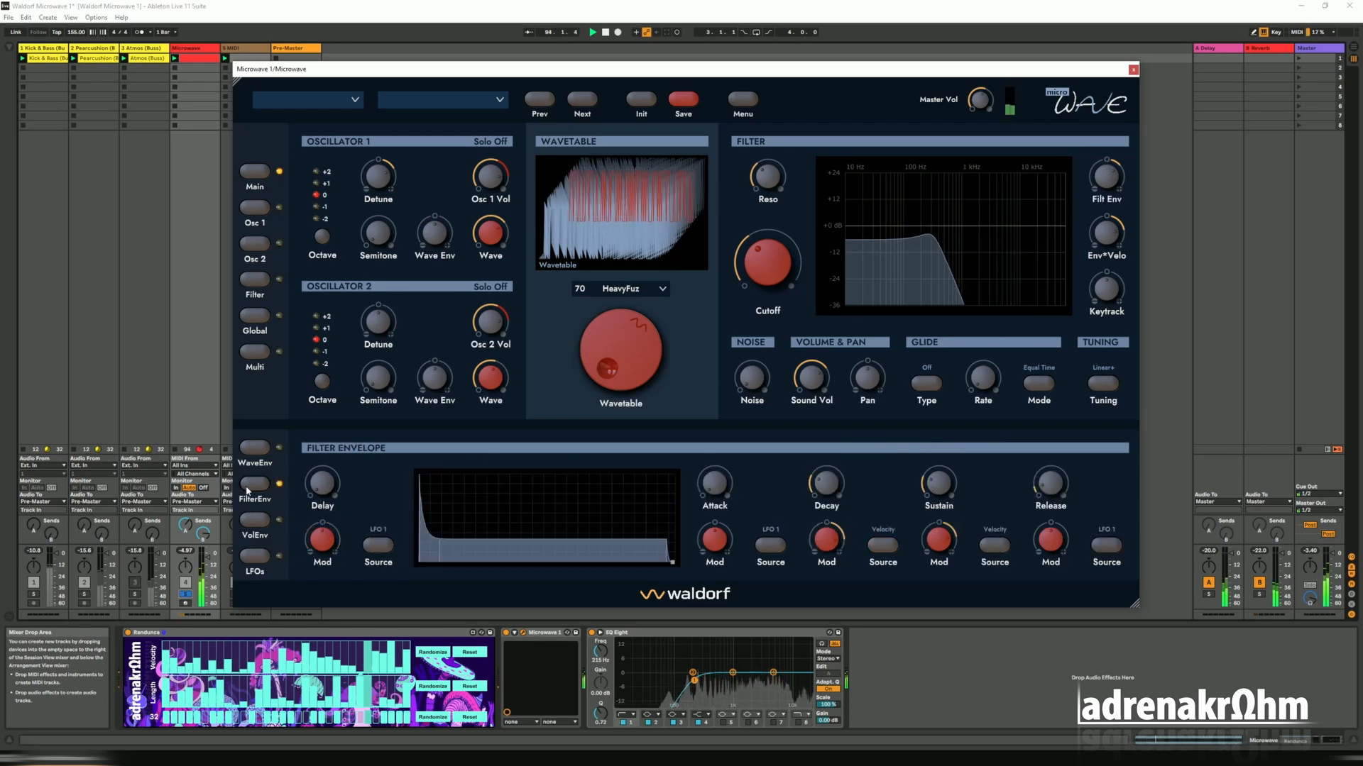
mouse_move(821, 490)
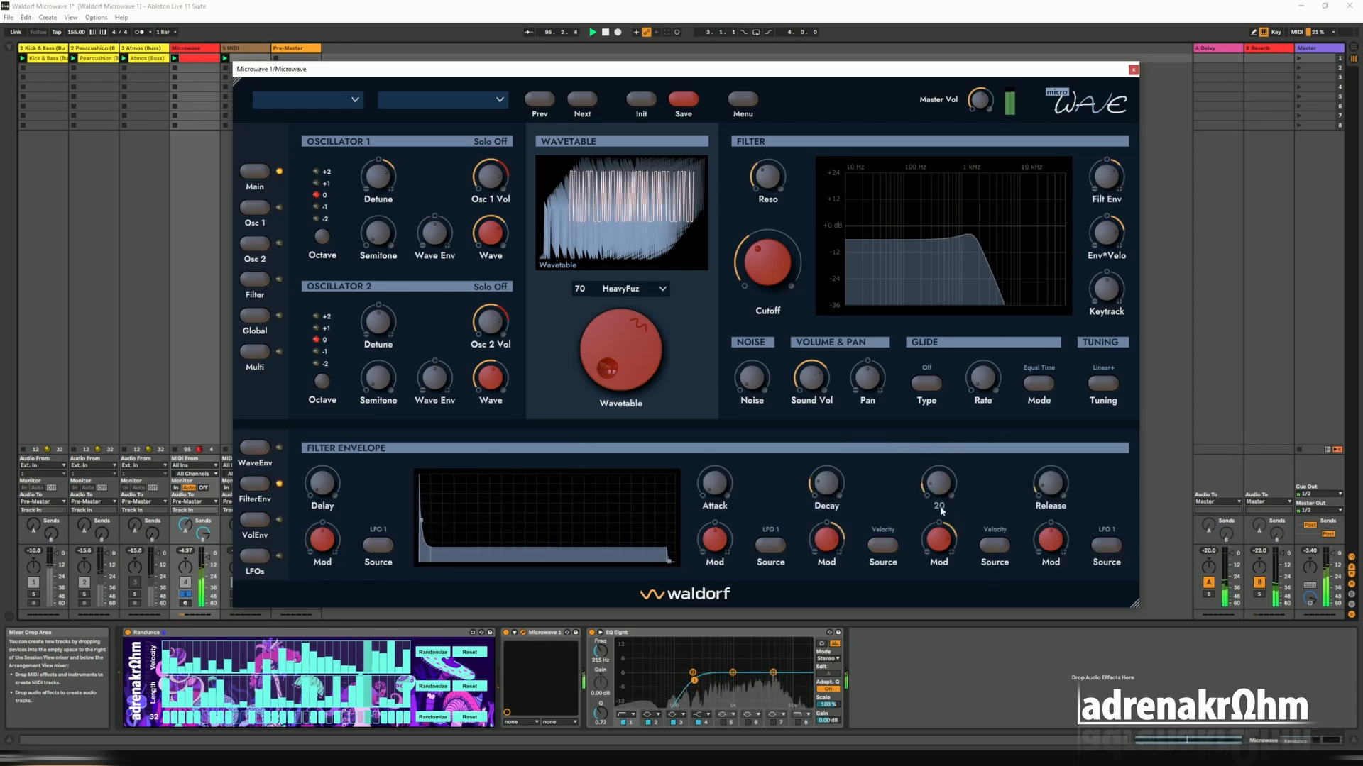
mouse_move(1058, 488)
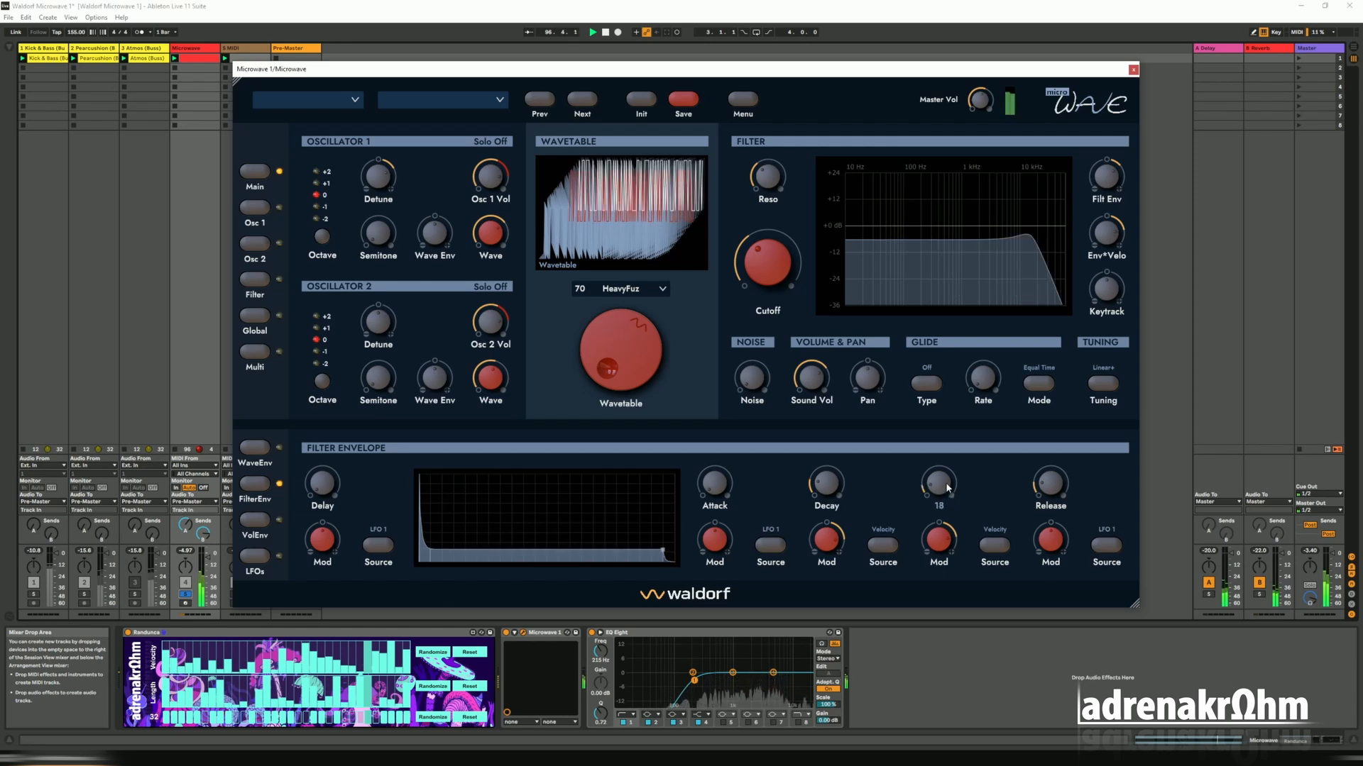
left_click(256, 519)
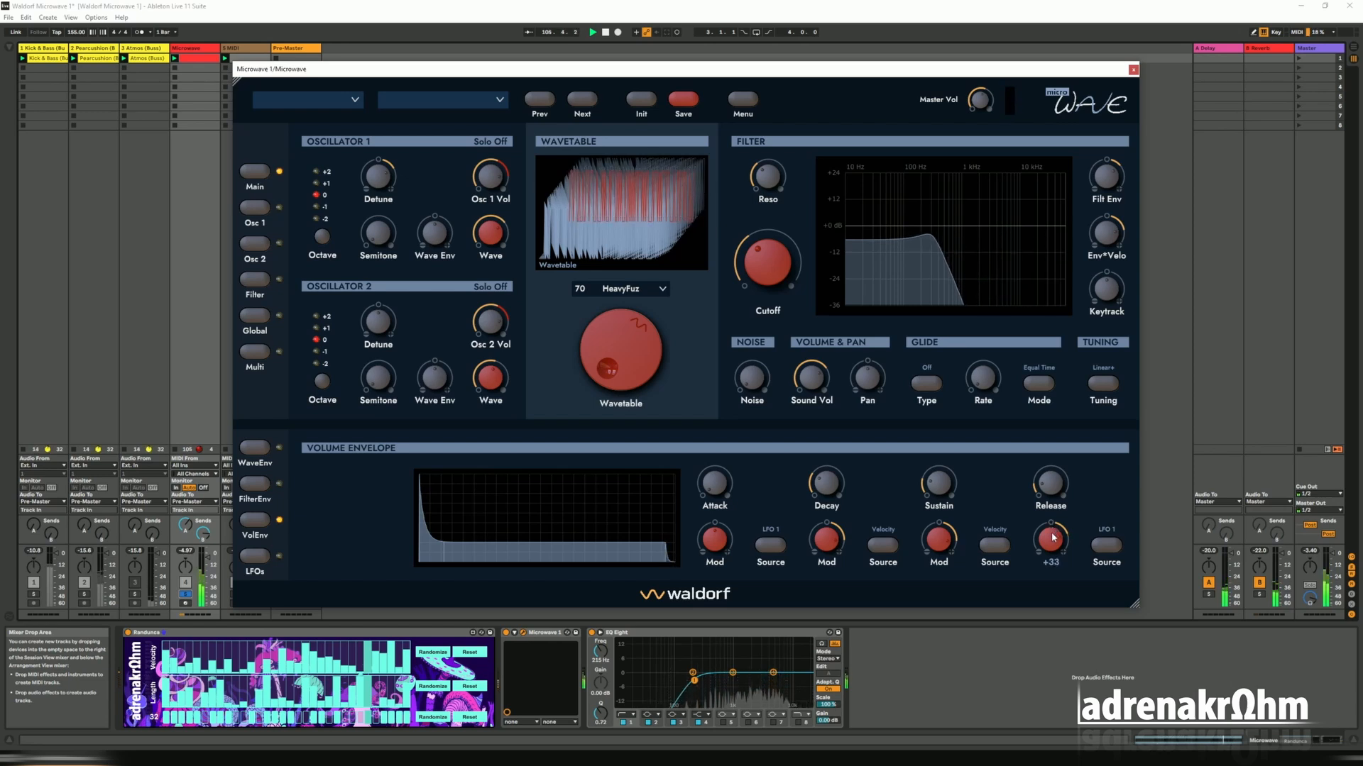
Show the wave envelope, and readjust the filter cutoff and resonance on the HeavyFuz wavetable.
left_click(254, 447)
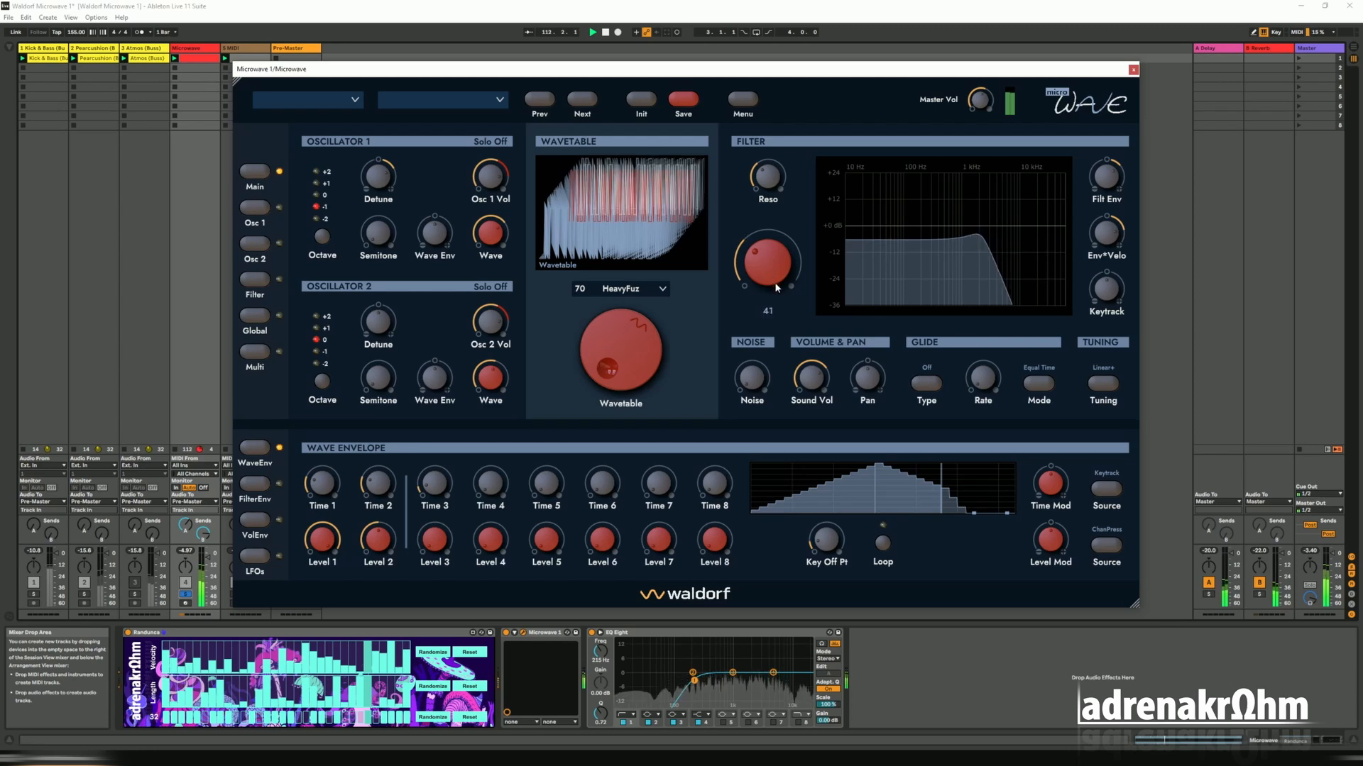
left_click_drag(776, 297, 773, 205)
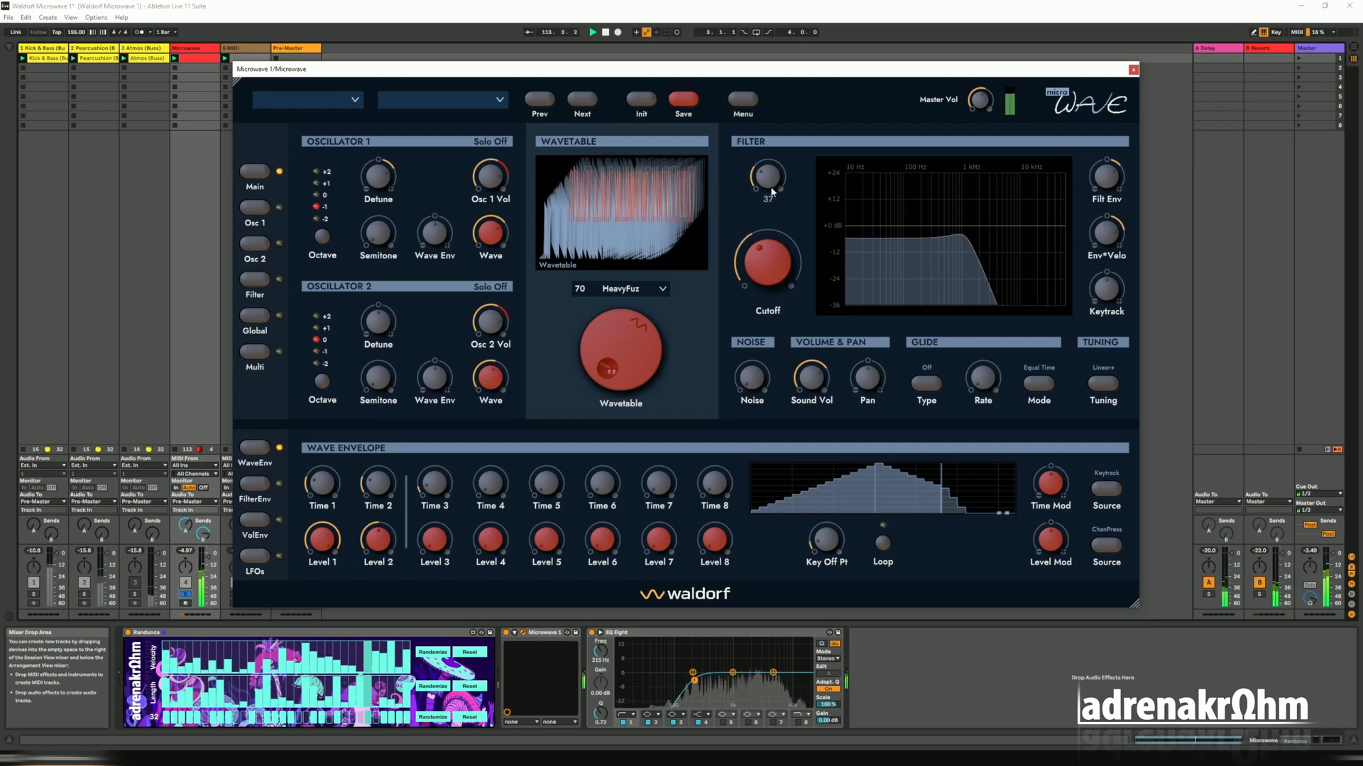
Unsolo the Microwave track and trim the filter cutoff within the mix.
left_click(187, 596)
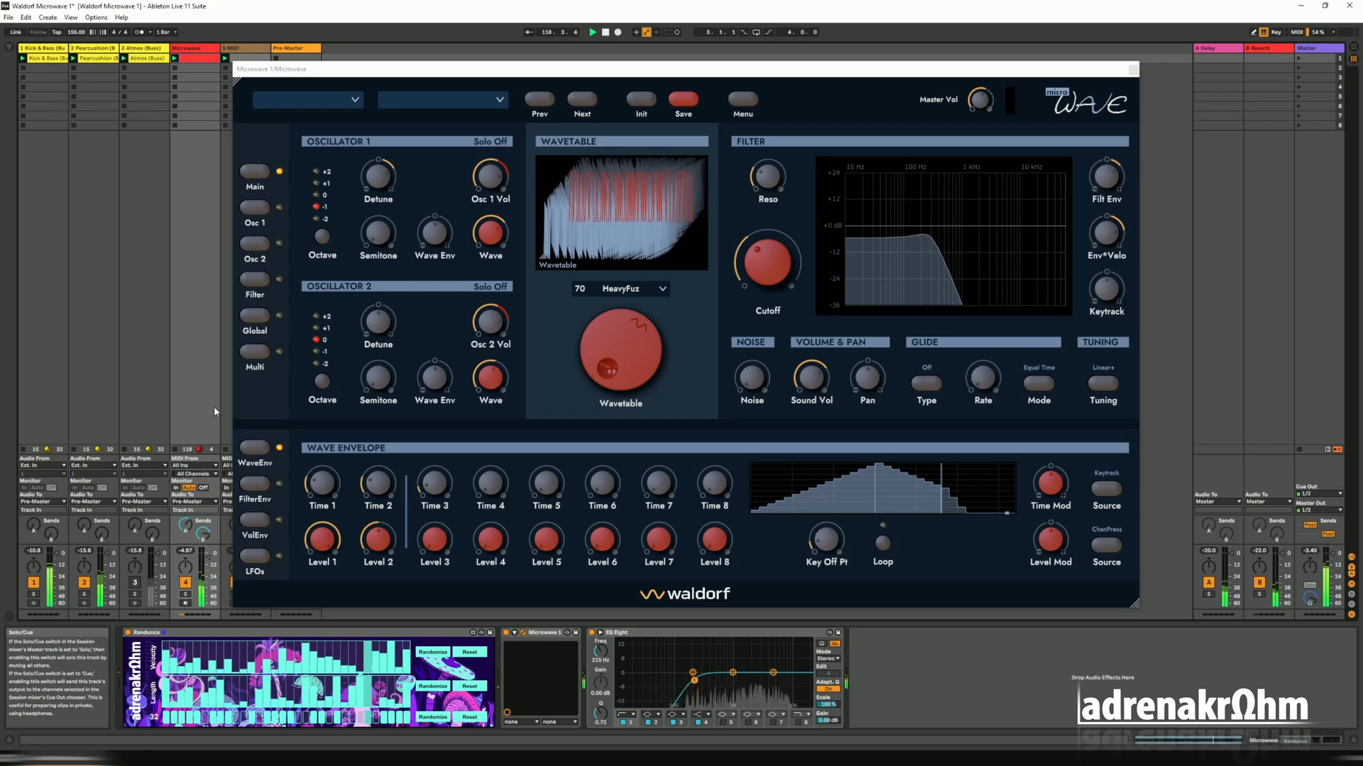
left_click_drag(768, 261, 773, 264)
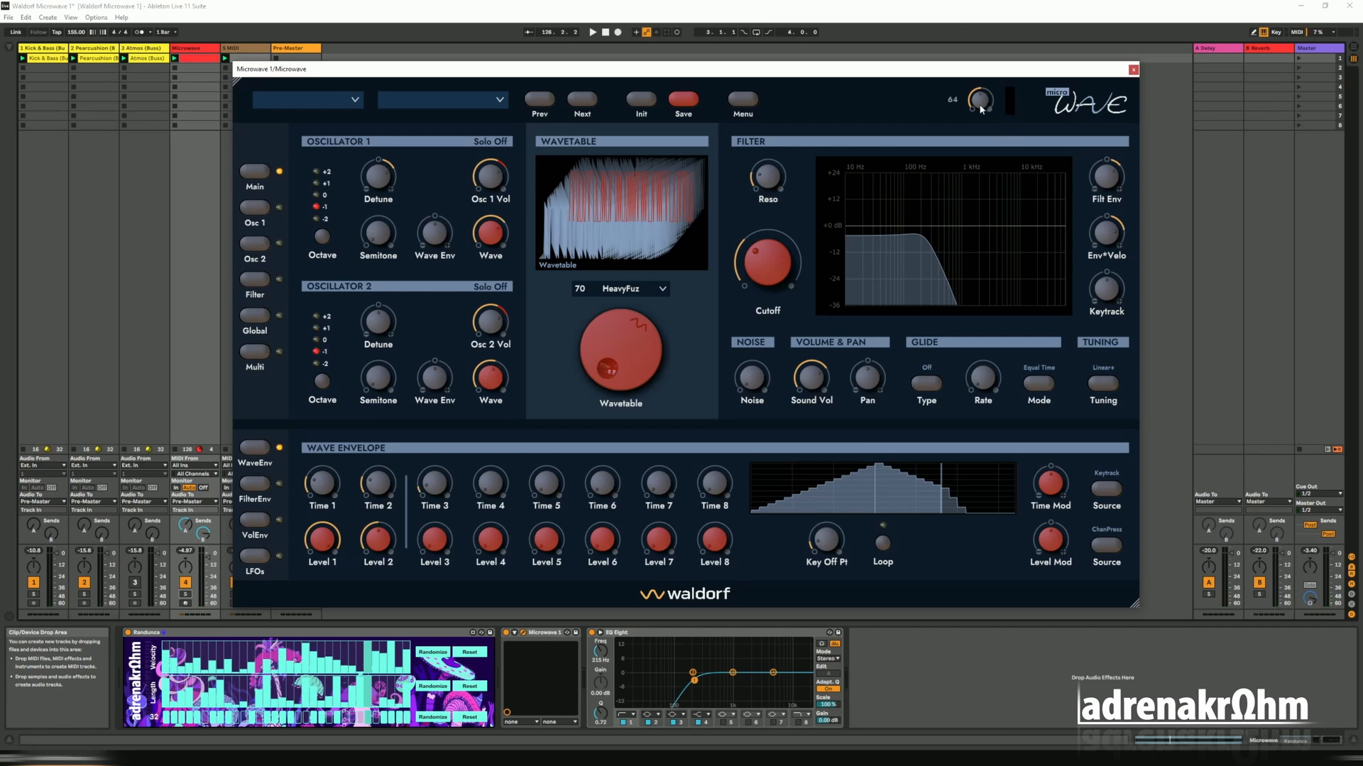
Restart playback, activate the Atmos (Buss) track, and adjust the synth's master volume against the full mix.
key("space")
left_click_drag(980, 105, 981, 120)
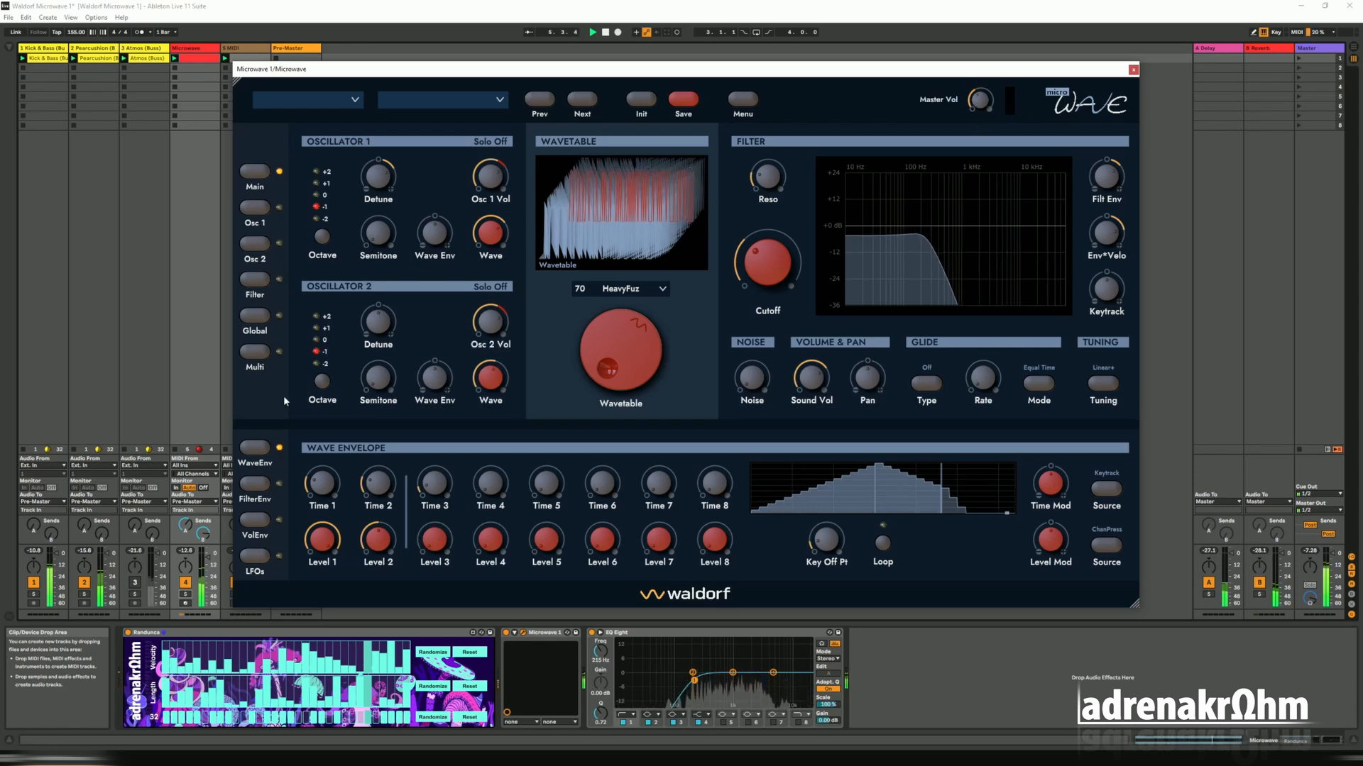
left_click(135, 584)
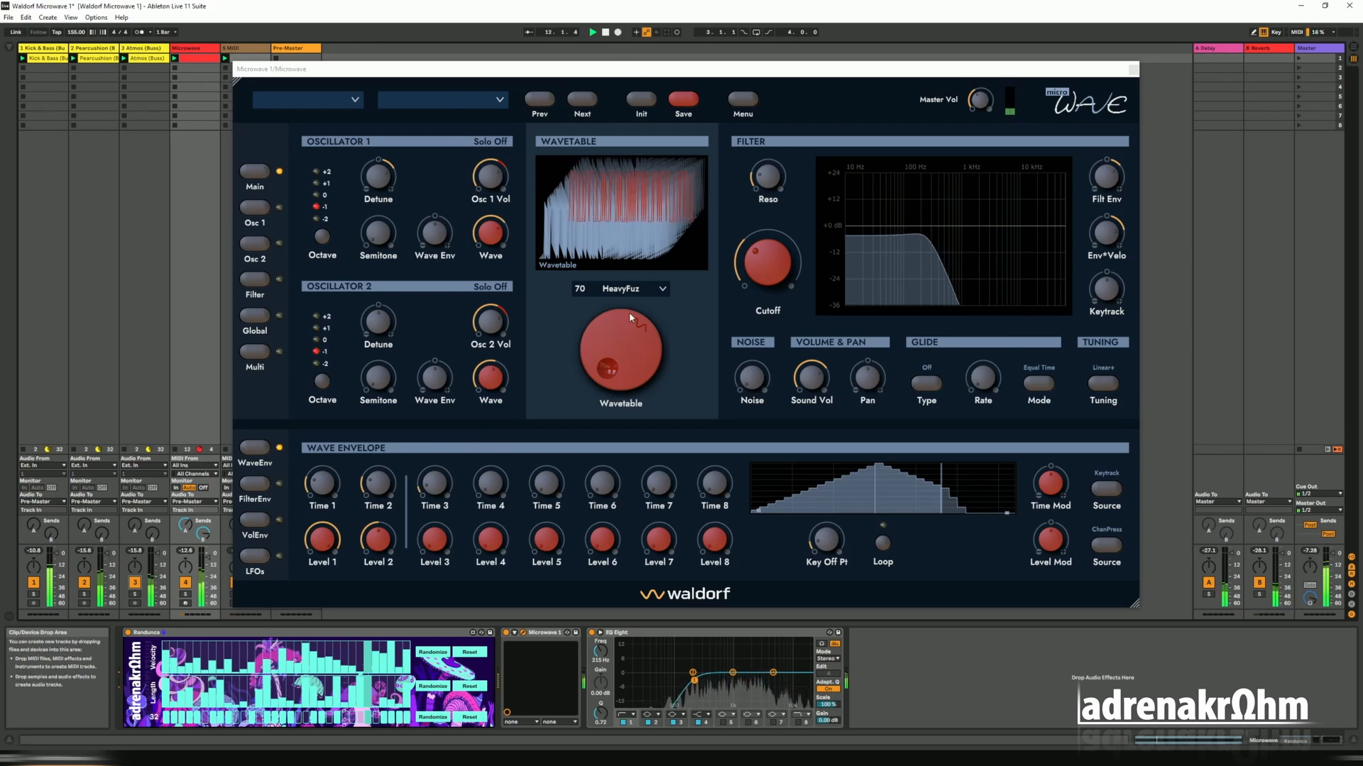
left_click(982, 106)
left_click_drag(980, 106, 980, 115)
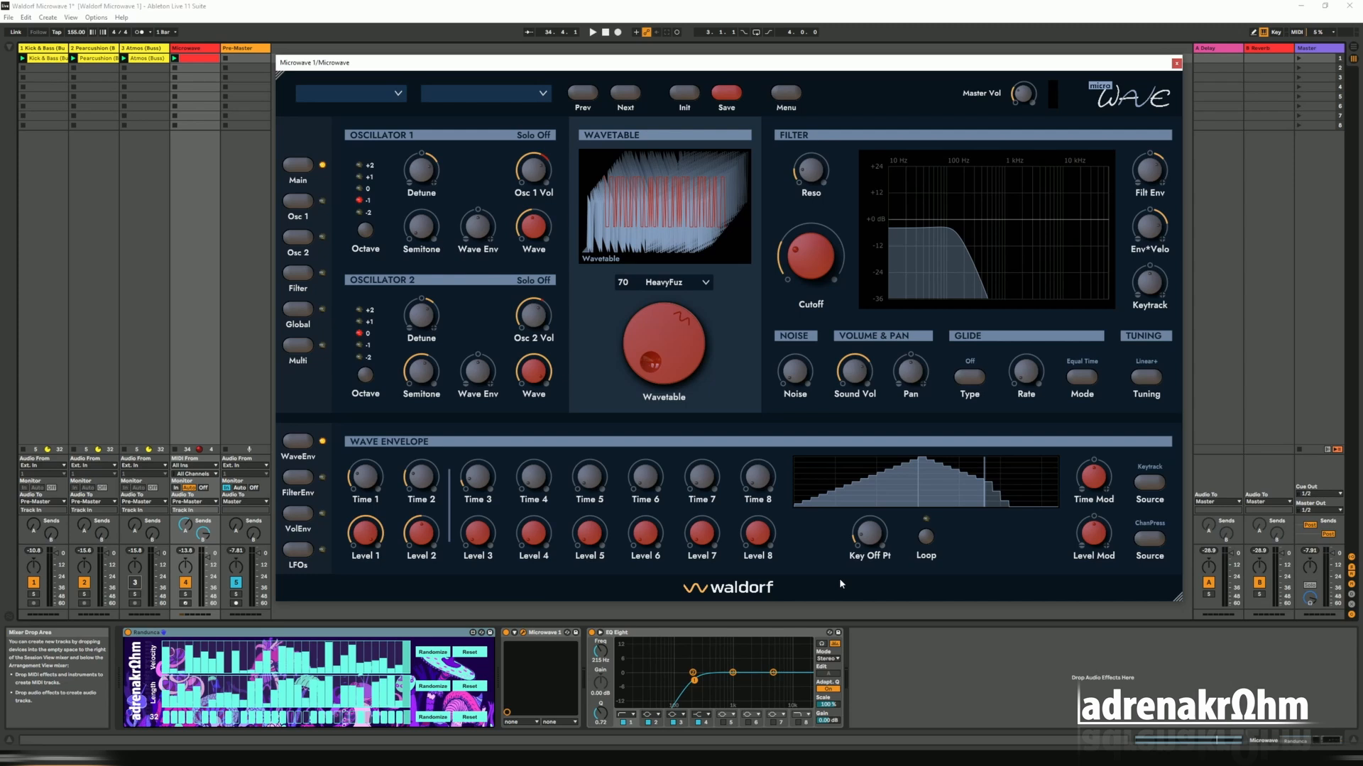
Check the wave envelope's key-off point setting.
mouse_move(878, 537)
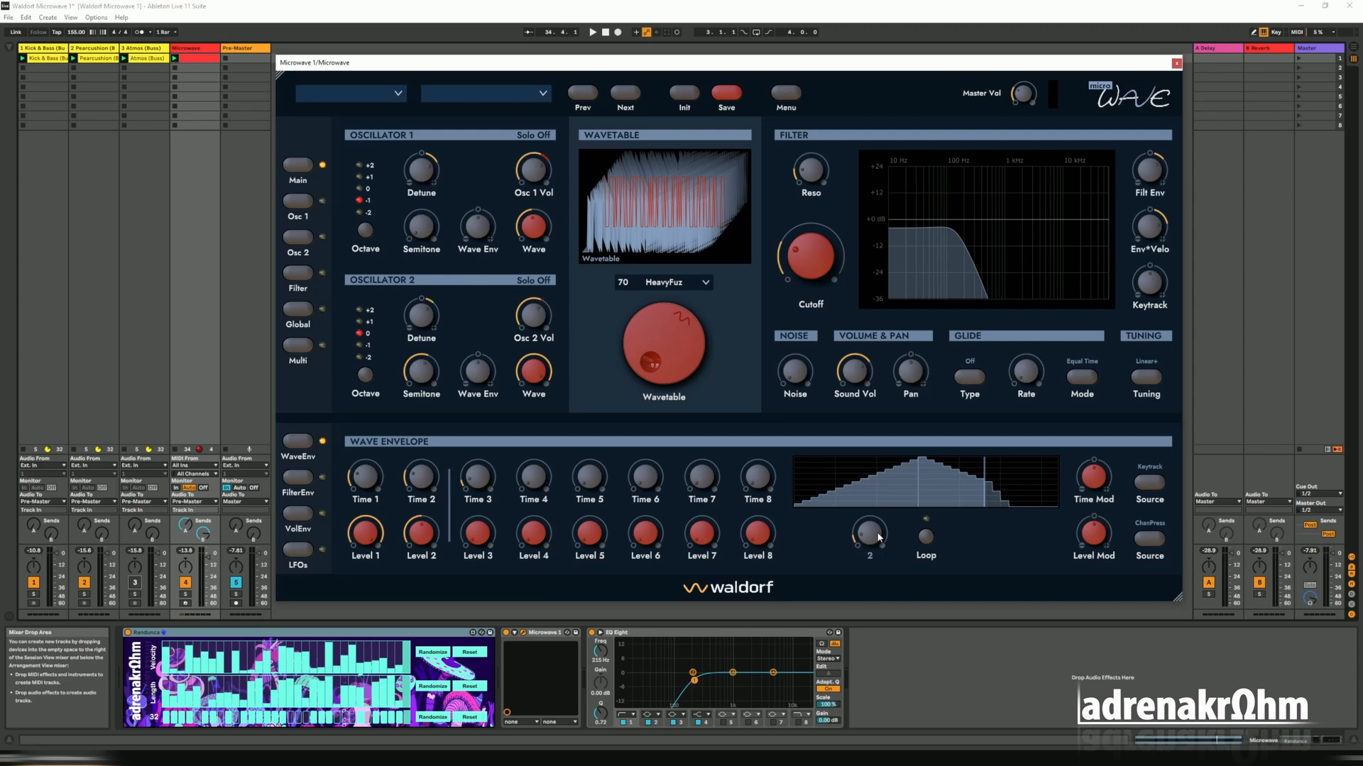